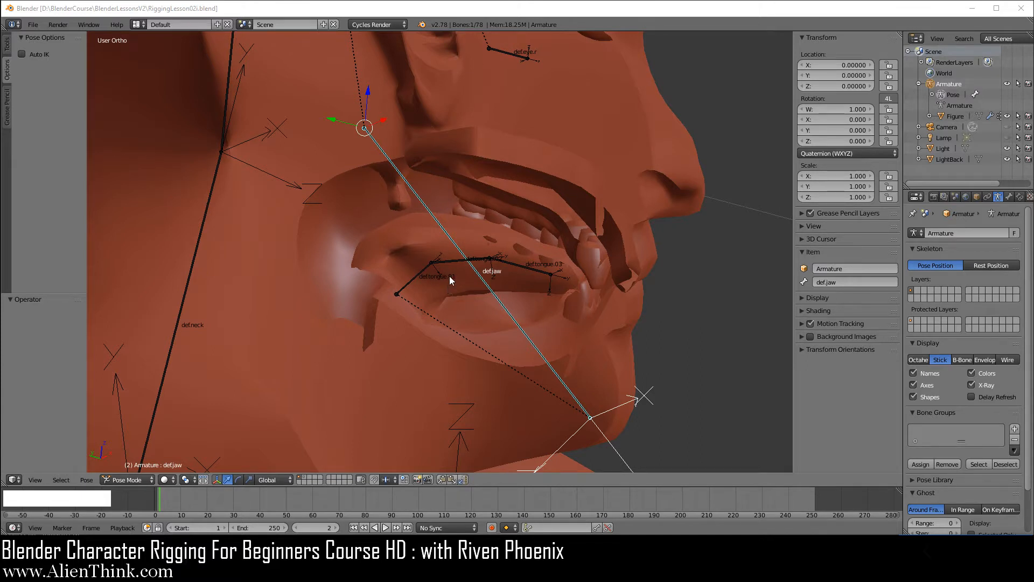
Save the scene under the file name RiggingLesson02j.blend in the BlenderLessonsV2 folder.
left_click(33, 24)
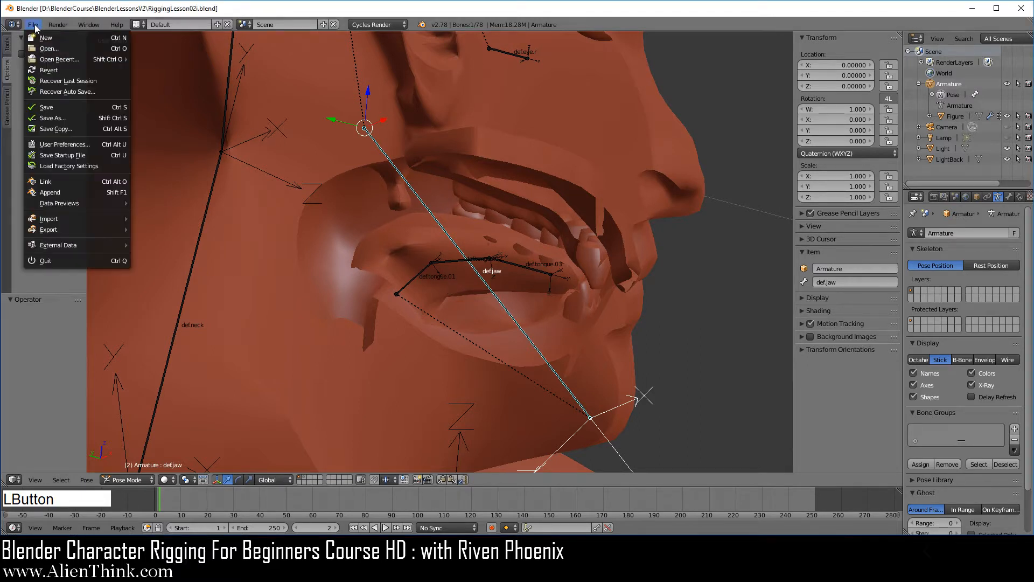
left_click(70, 117)
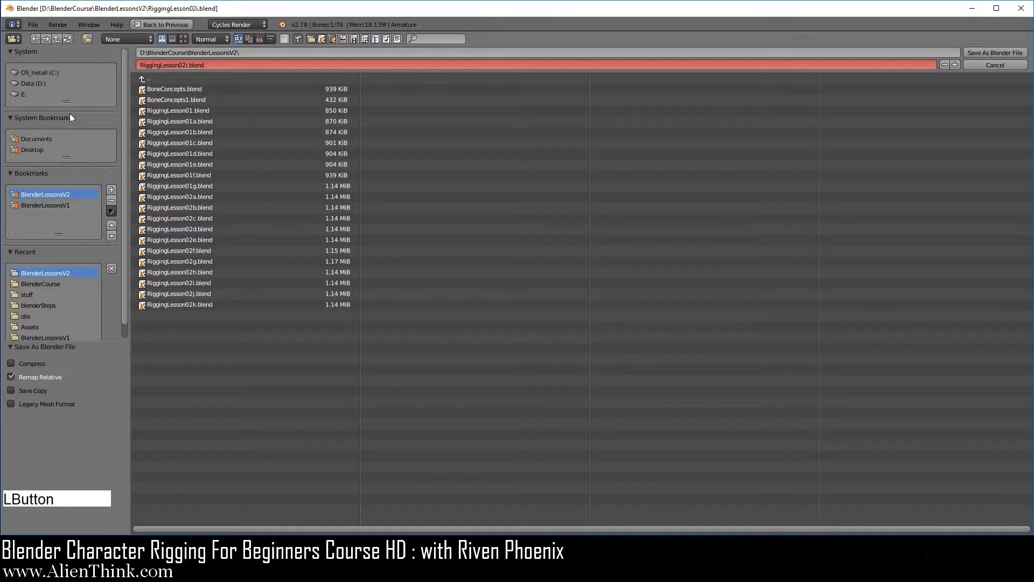
left_click(202, 294)
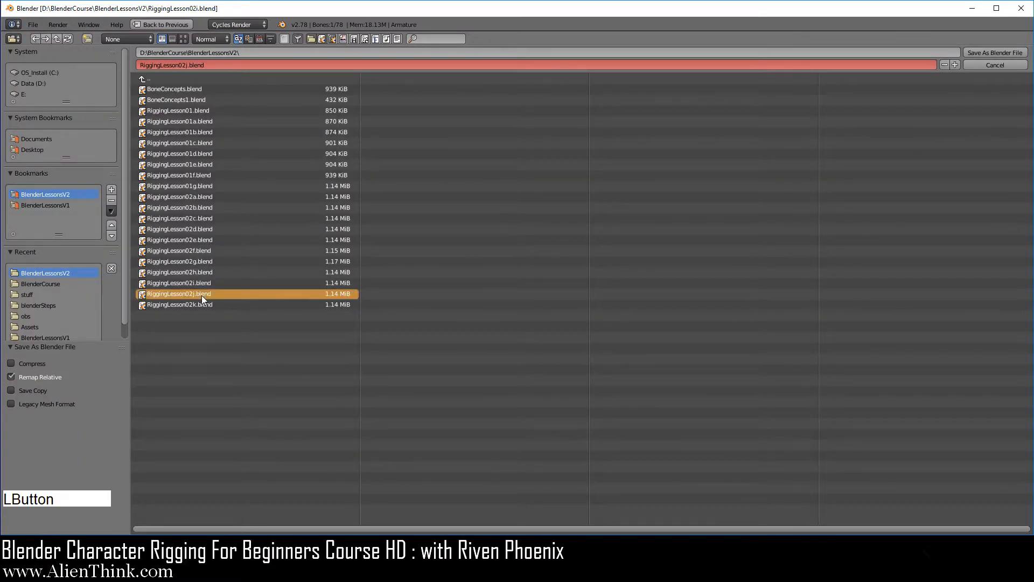
left_click(988, 51)
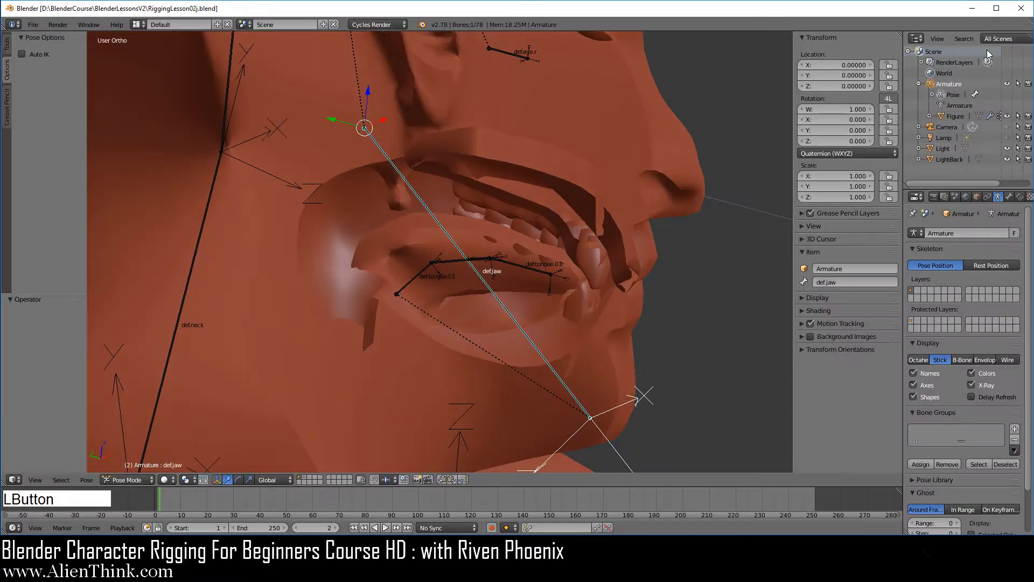
With the Armature in Pose Mode, switch the Figure mesh to Weight Paint mode and display it as wireframe.
left_click(952, 84)
left_click(135, 481)
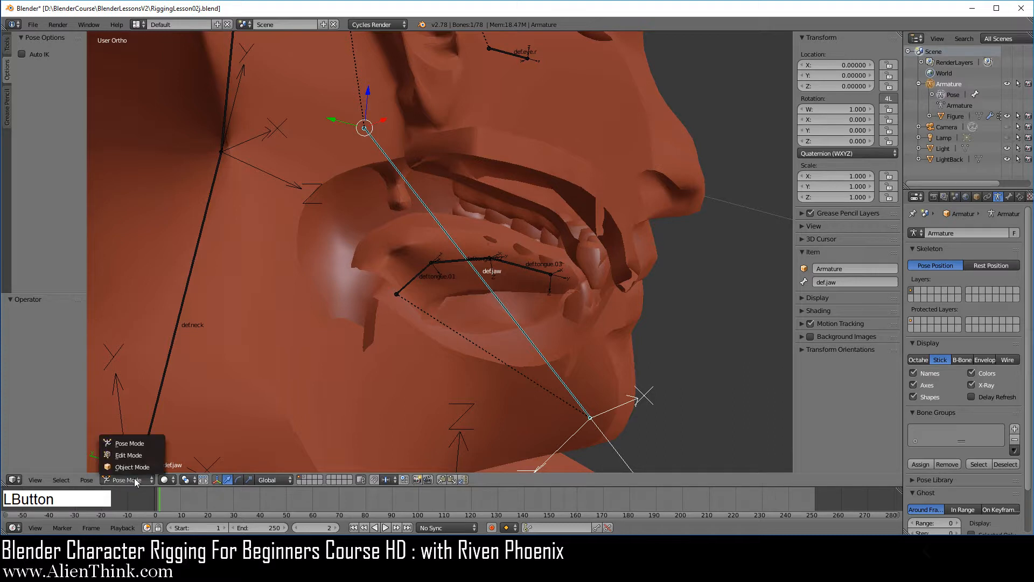
left_click(134, 443)
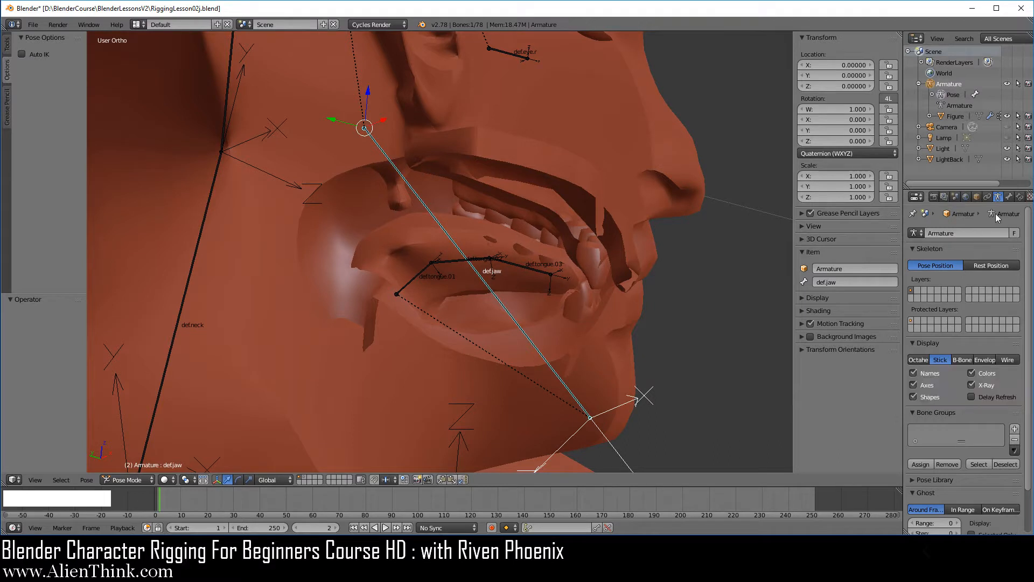
left_click(955, 117)
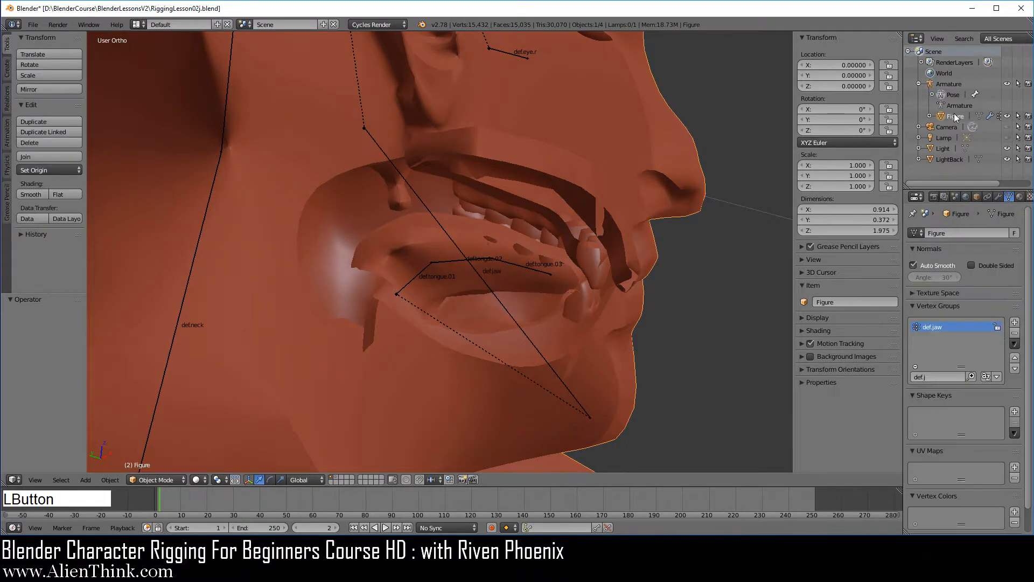
left_click(166, 477)
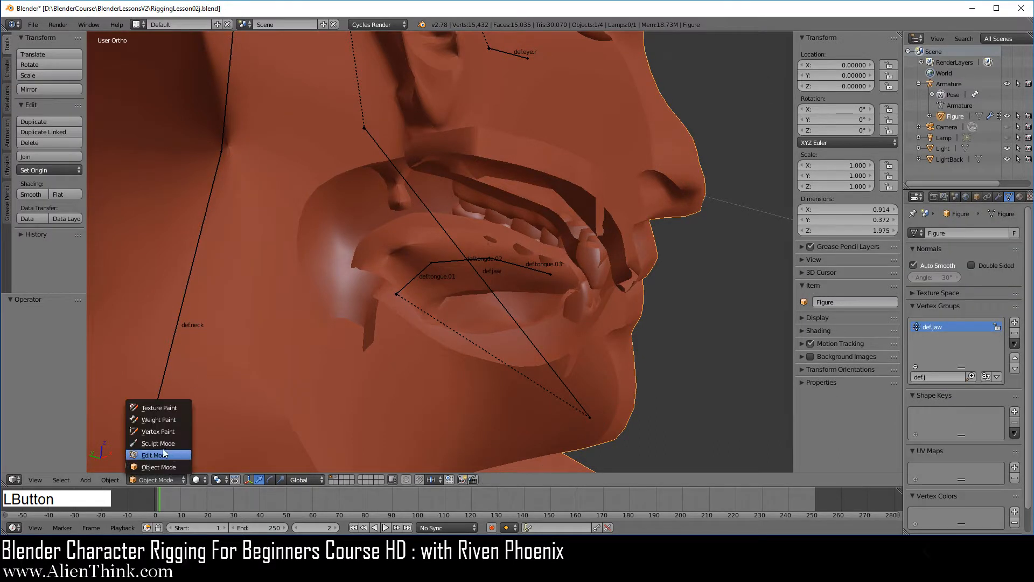
left_click(166, 418)
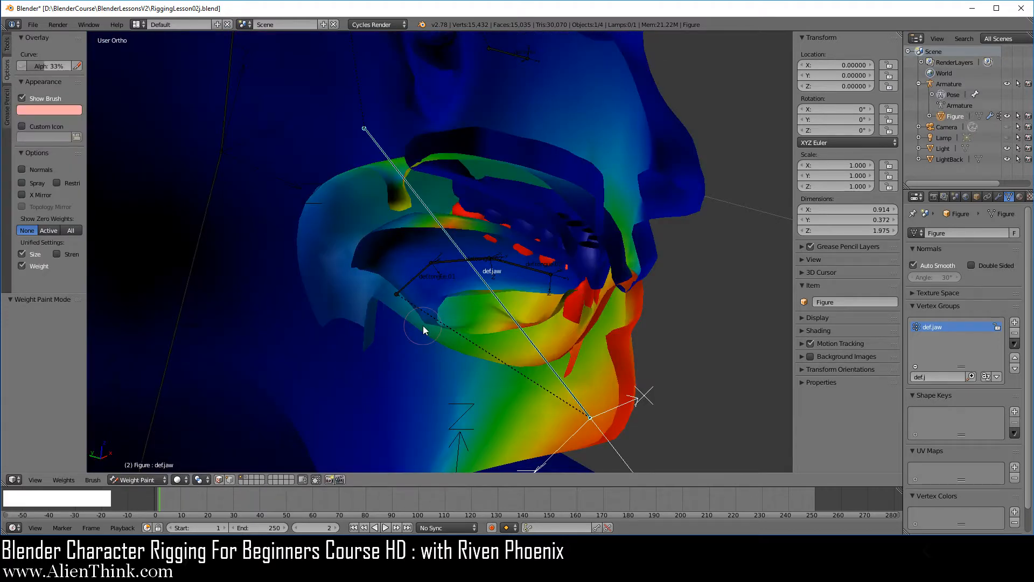
key("z")
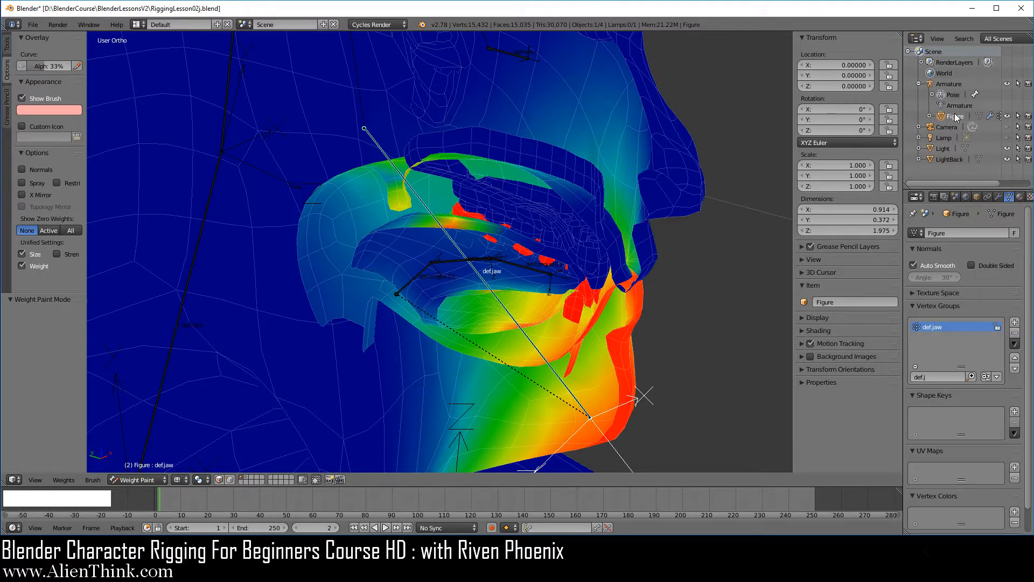
Compare the Figure's weight colours with its Mirror modifier shown and hidden in the viewport, leaving it hidden.
left_click(1000, 197)
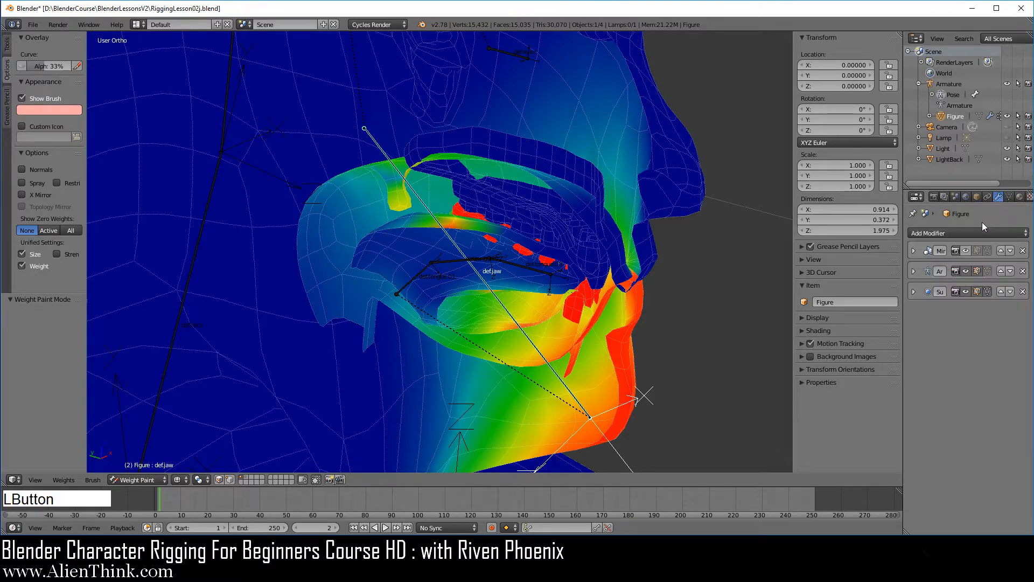
left_click(966, 250)
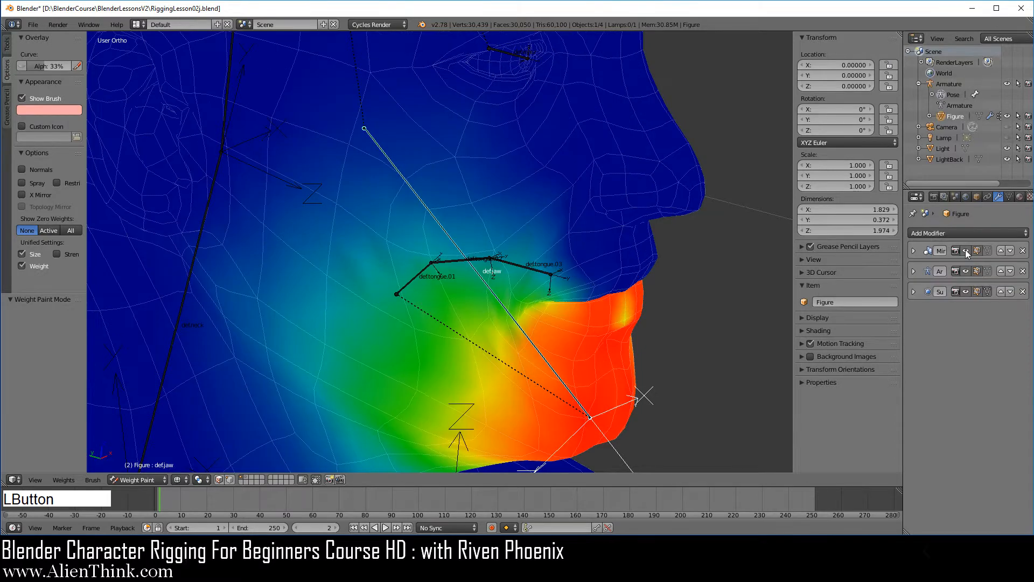
left_click(965, 250)
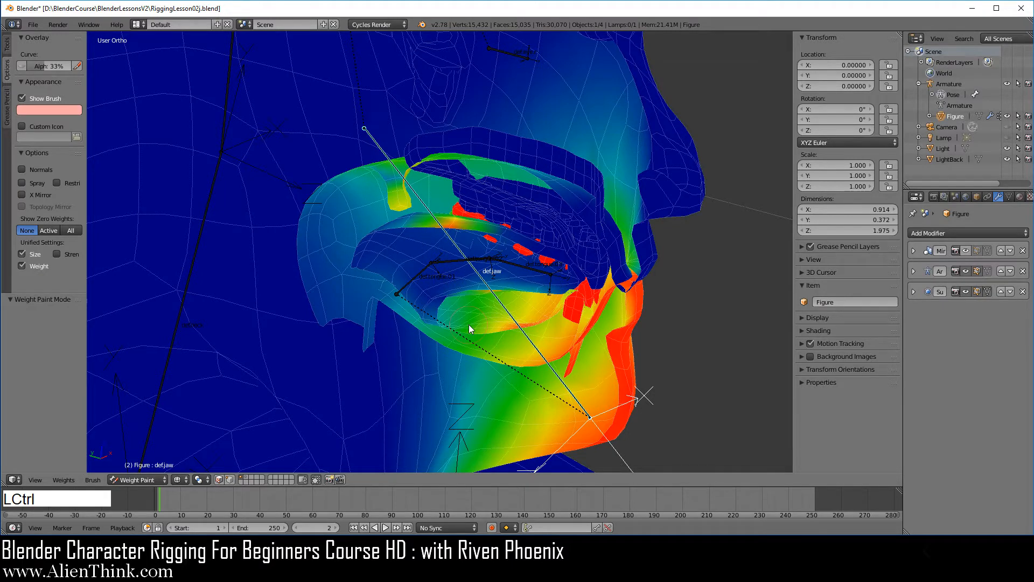
Test the jaw deformation by rotating the def.jaw bone in the left side view, and cancel the rotation.
key("ctrl+KP_3")
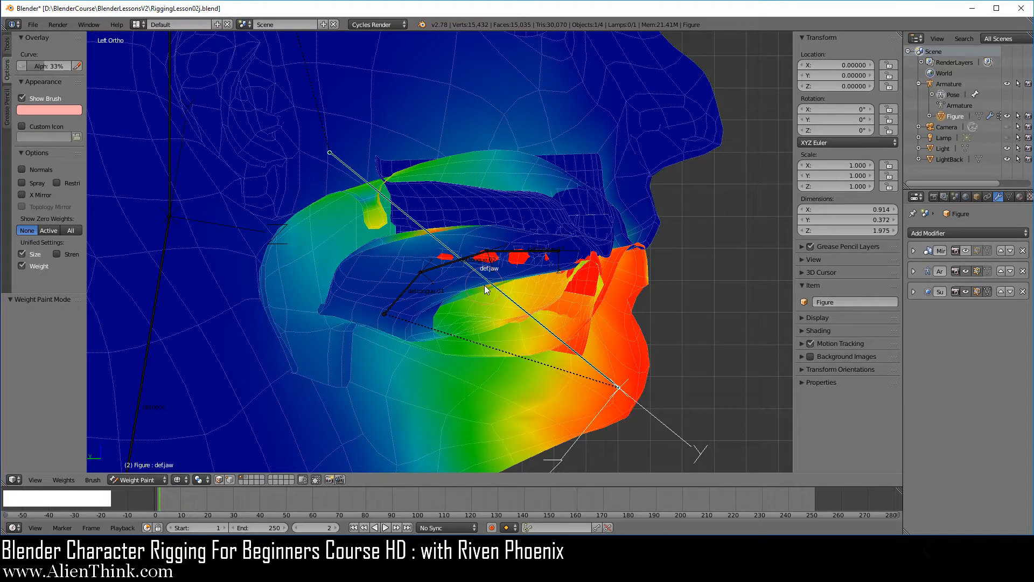
right_click(601, 375)
scroll(561, 308, "down", 1)
middle_click_drag(520, 306, 577, 277, "shift")
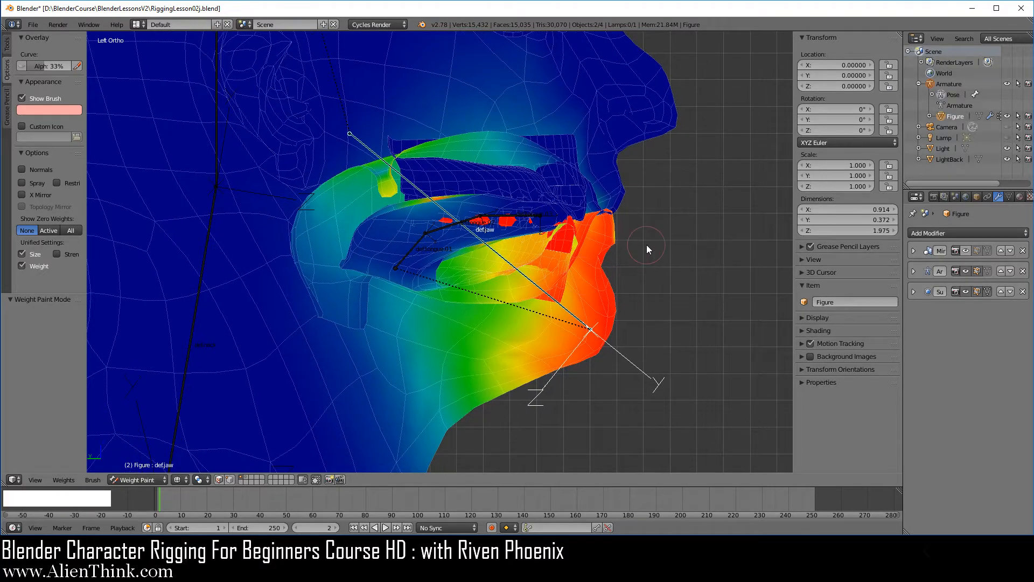
key("r")
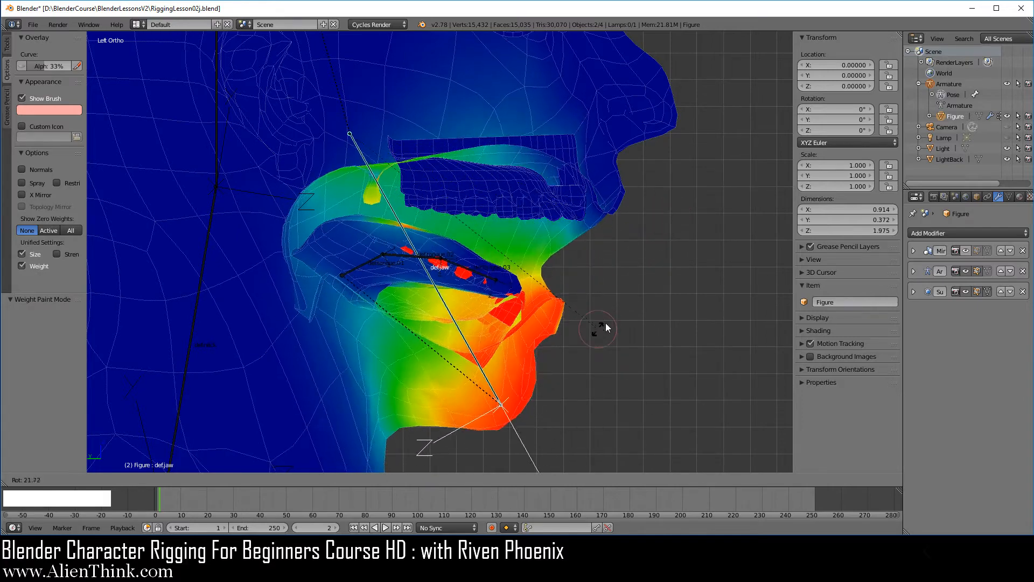
right_click(633, 289)
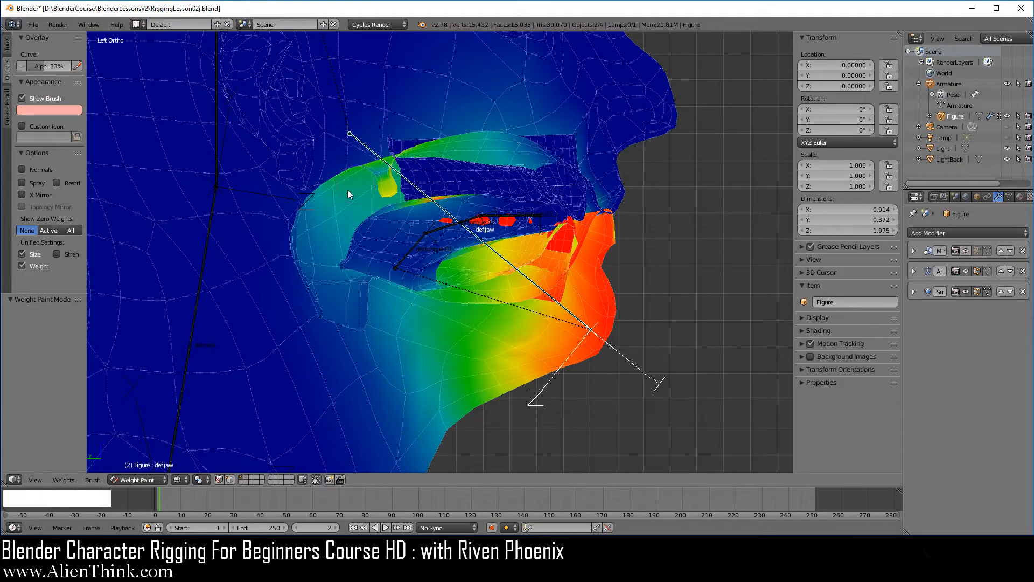
Examine the jaw weights inside the mouth and on the outer cheek, test-rotating def.jaw freely and cancelling the rotation.
middle_click_drag(418, 166, 473, 279)
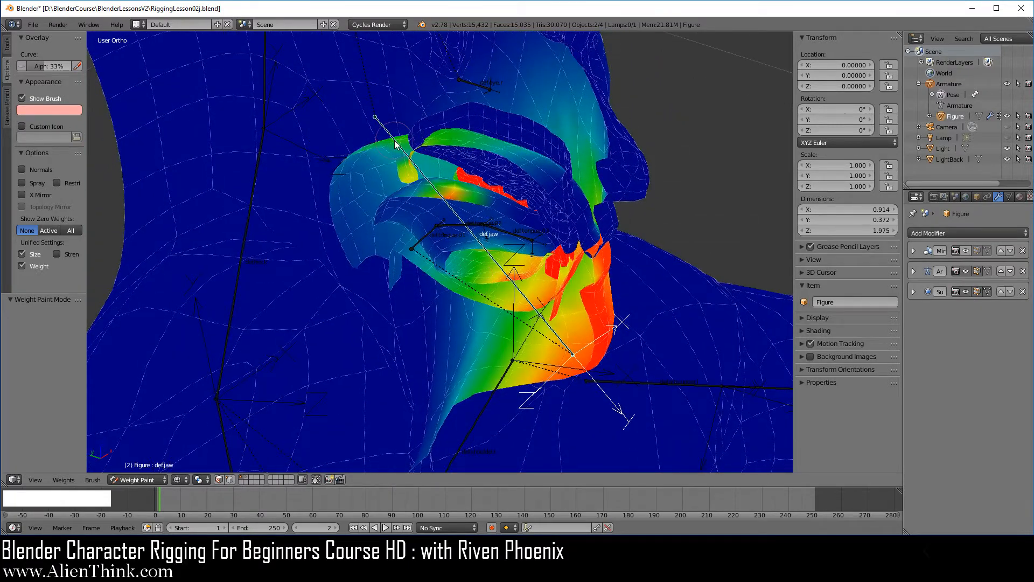
middle_click_drag(614, 248, 438, 284)
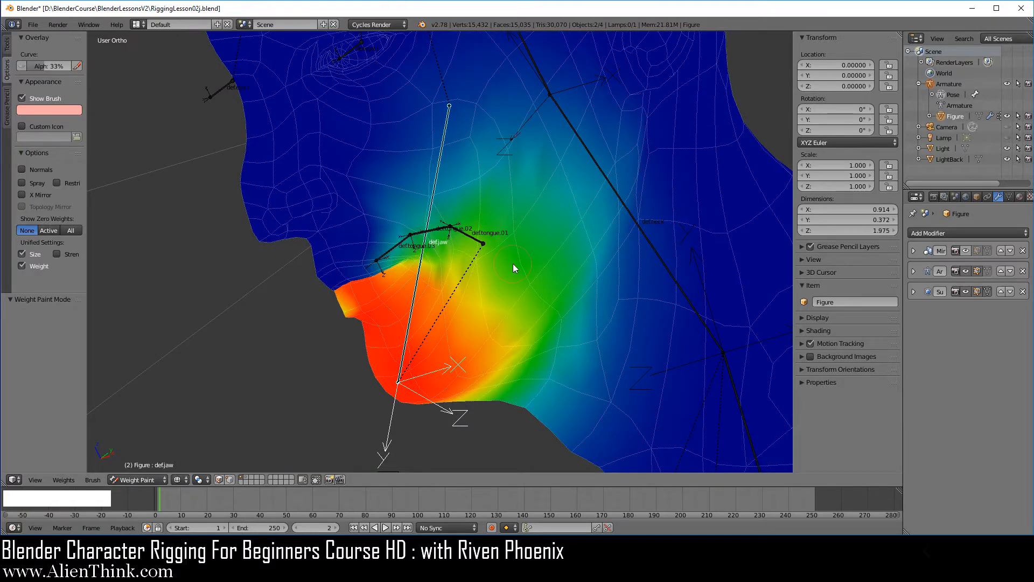
key("r")
key("r")
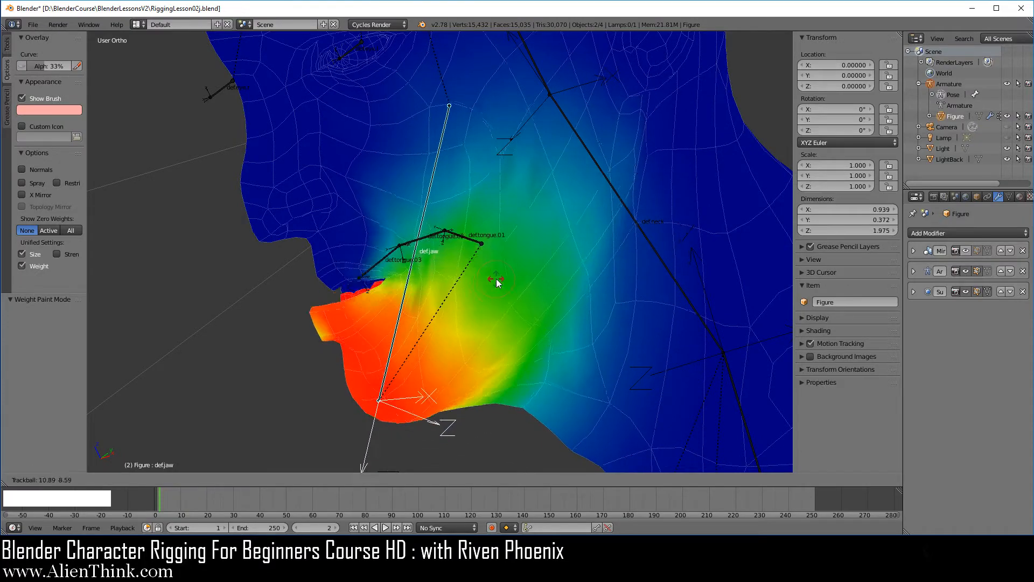
right_click(480, 276)
middle_click_drag(481, 276, 444, 134)
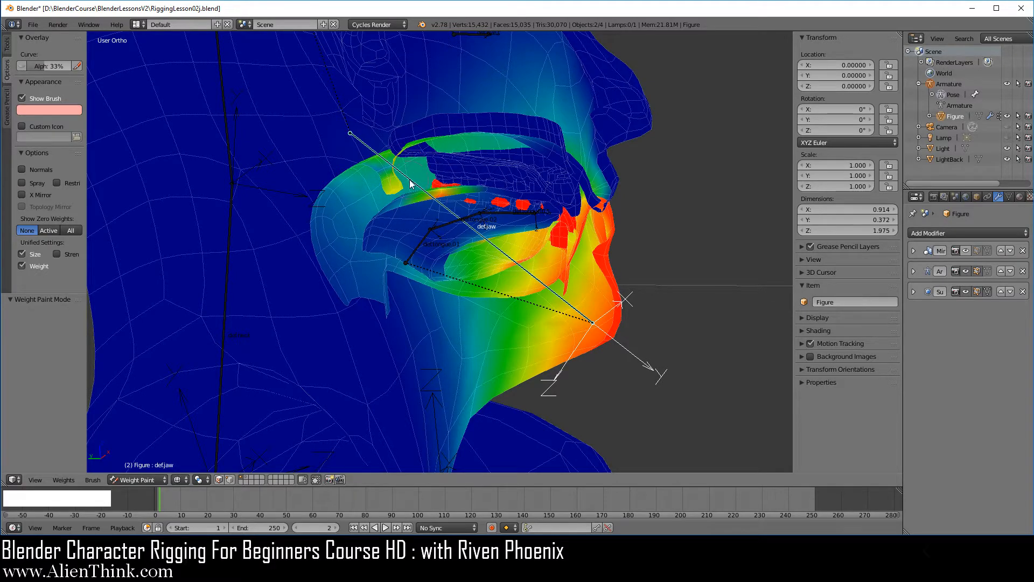
Select the def.tongue.01 bone in the left side view, test its influence with a rotation, and cancel the rotation.
key("ctrl+KP_3")
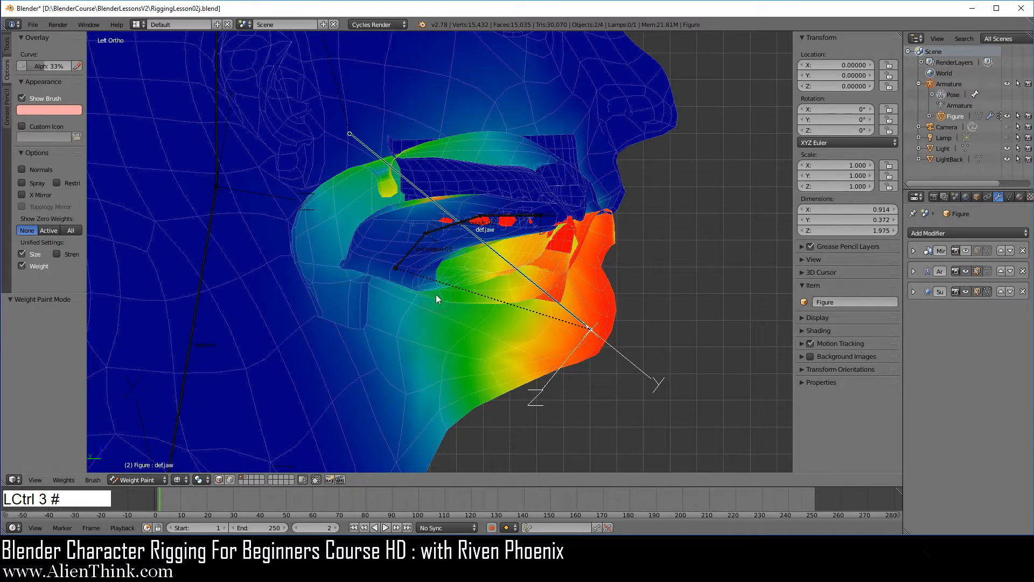
scroll(424, 310, "up", 2)
scroll(425, 310, "up", 2)
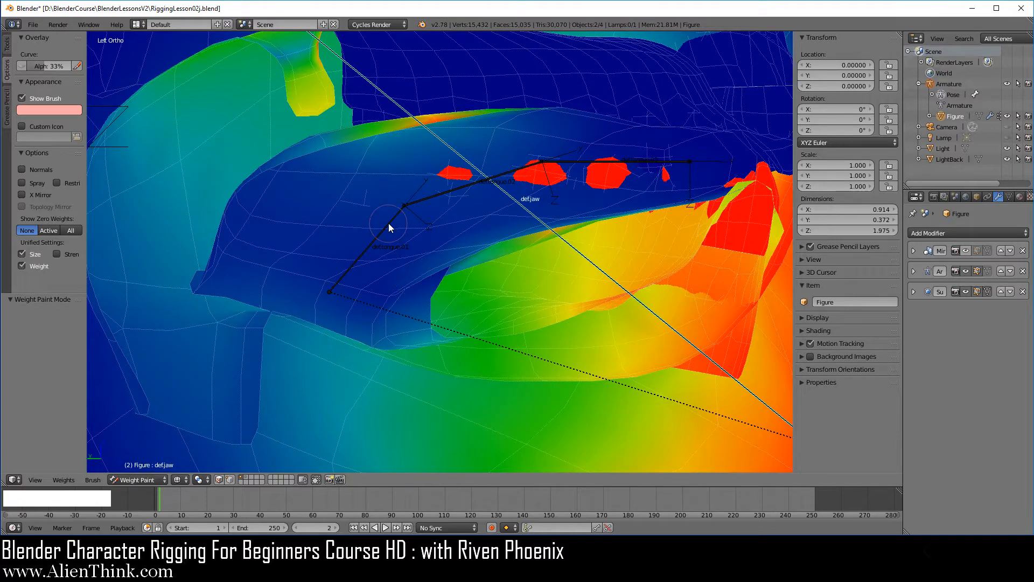
right_click(388, 223)
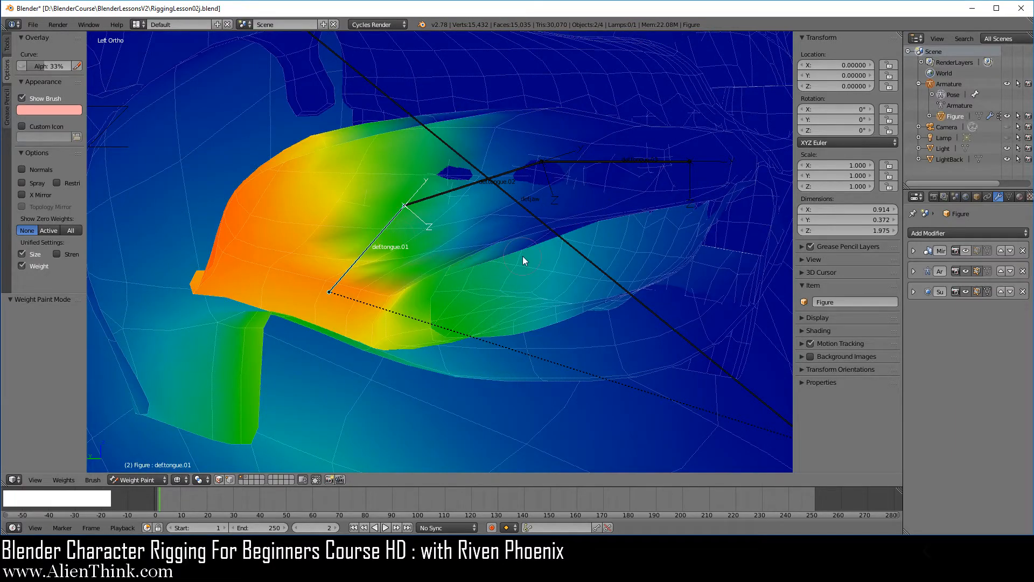
scroll(522, 256, "down", 4)
scroll(523, 256, "down", 2)
middle_click_drag(477, 310, 483, 278, "shift")
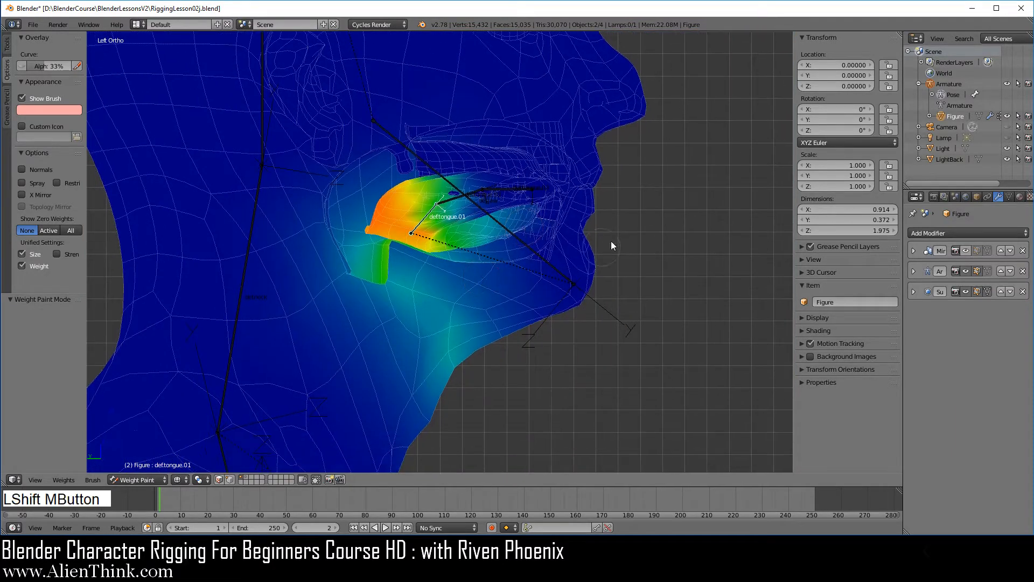
key("r")
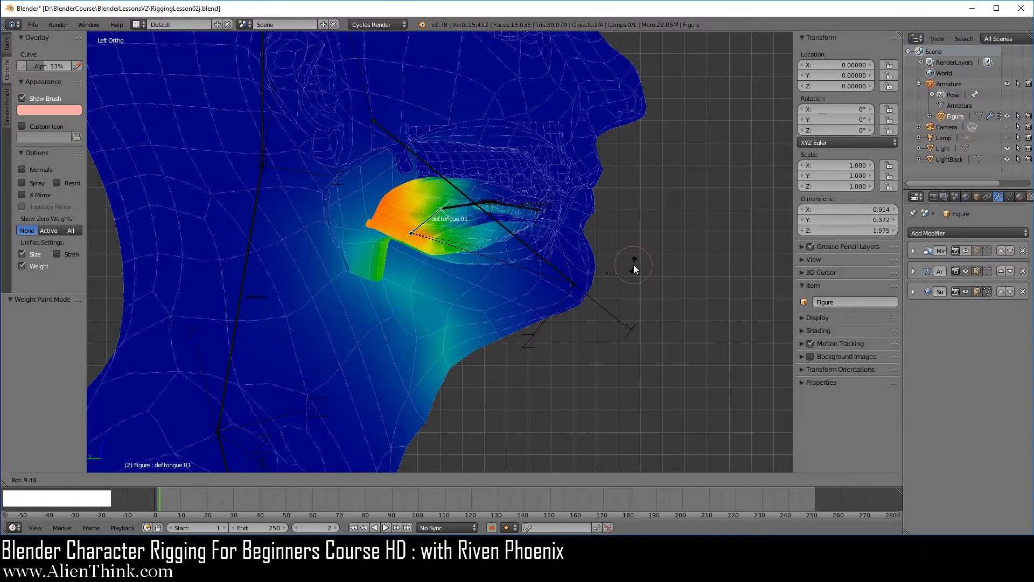
right_click(633, 265)
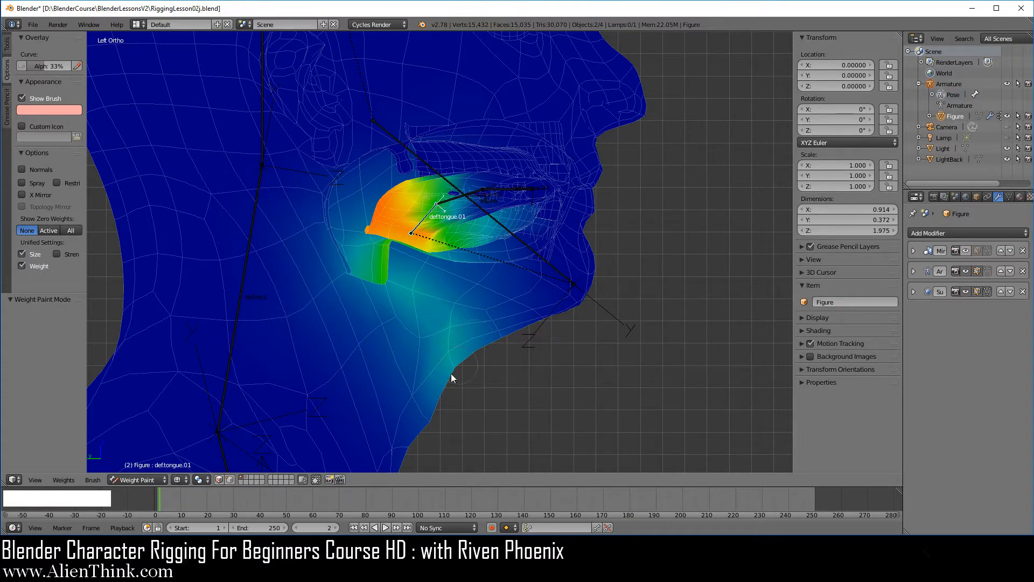
Select the def.tongue.03 bone, test the tongue tip with a free trackball rotation, and cancel the rotation.
scroll(560, 261, "up", 4)
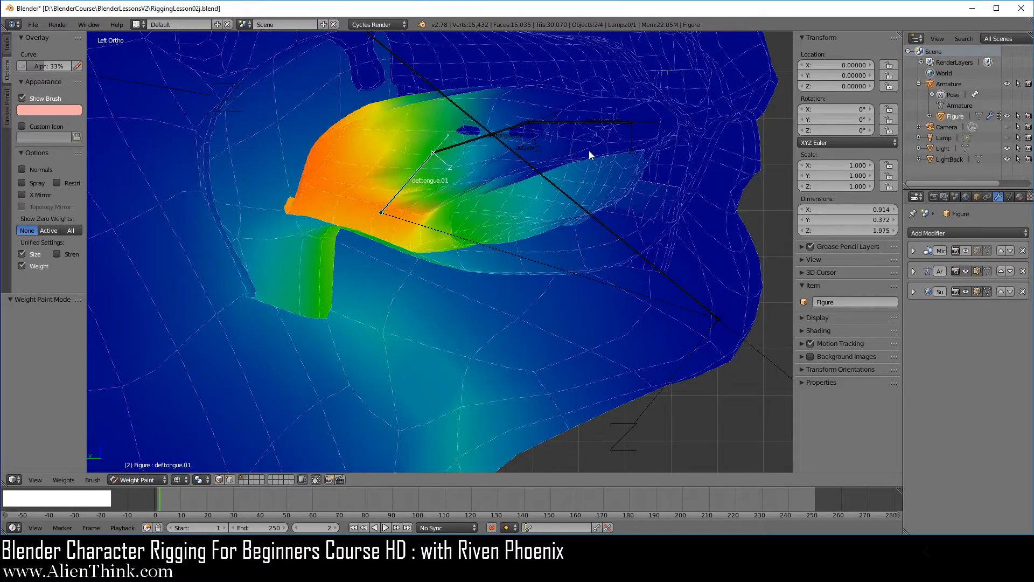
right_click(582, 122)
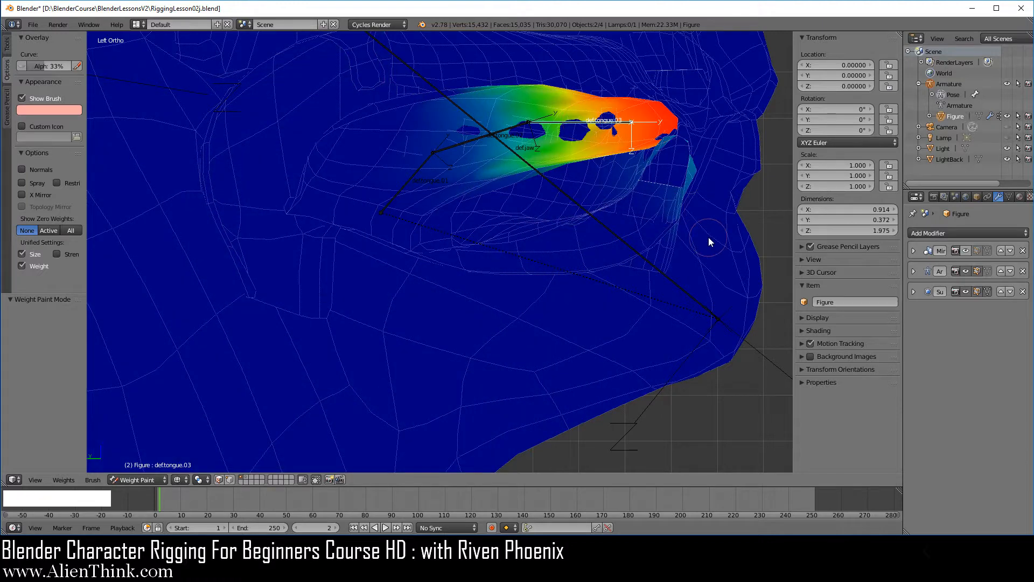
key("r")
key("r")
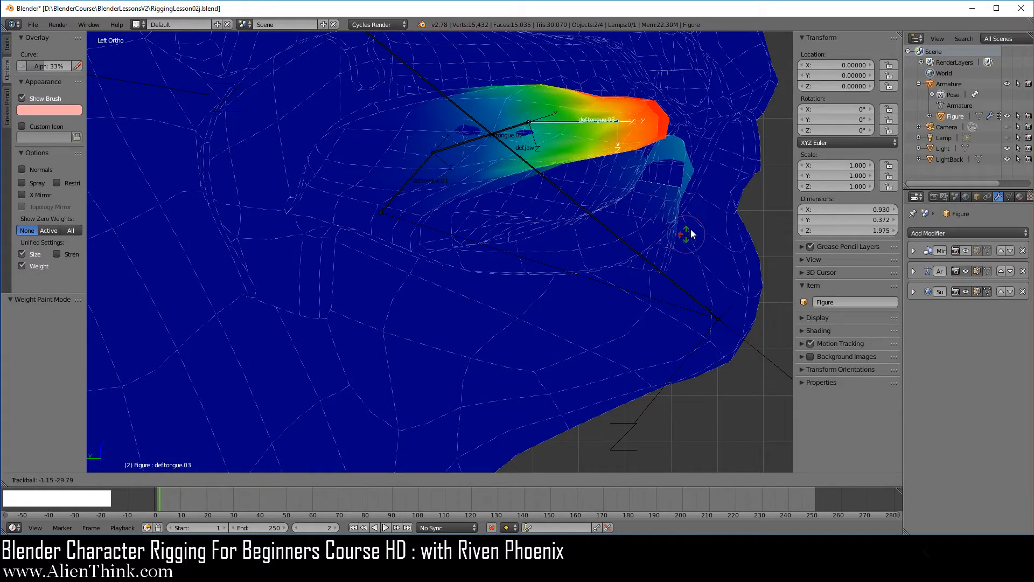
right_click(667, 198)
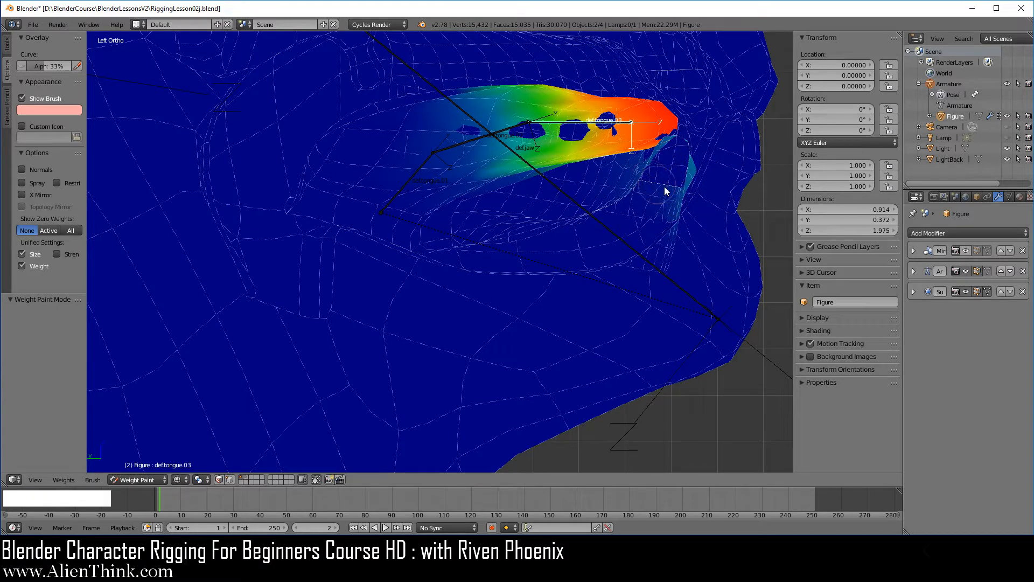
Select the def.tongue.01 bone and set Show Zero Weights to Active to reveal its weights on the neck.
right_click(413, 176)
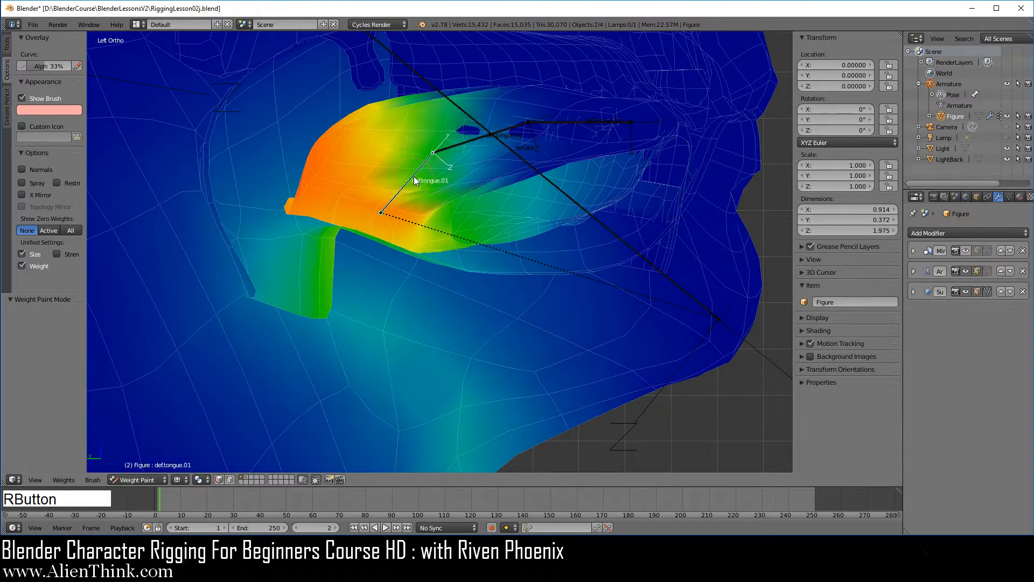
scroll(517, 260, "down", 2)
middle_click_drag(518, 261, 460, 253, "shift")
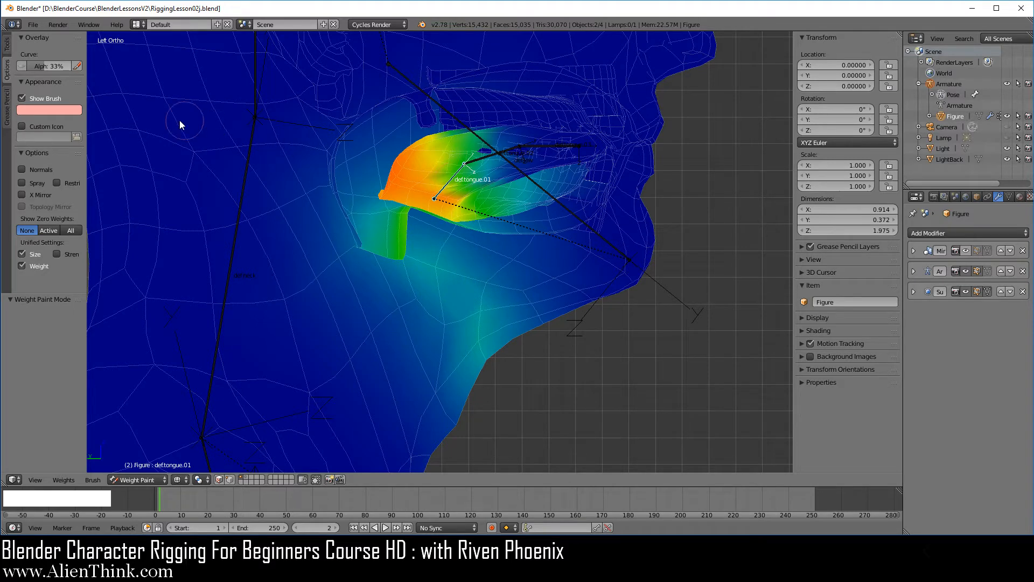
left_click(7, 70)
left_click(46, 230)
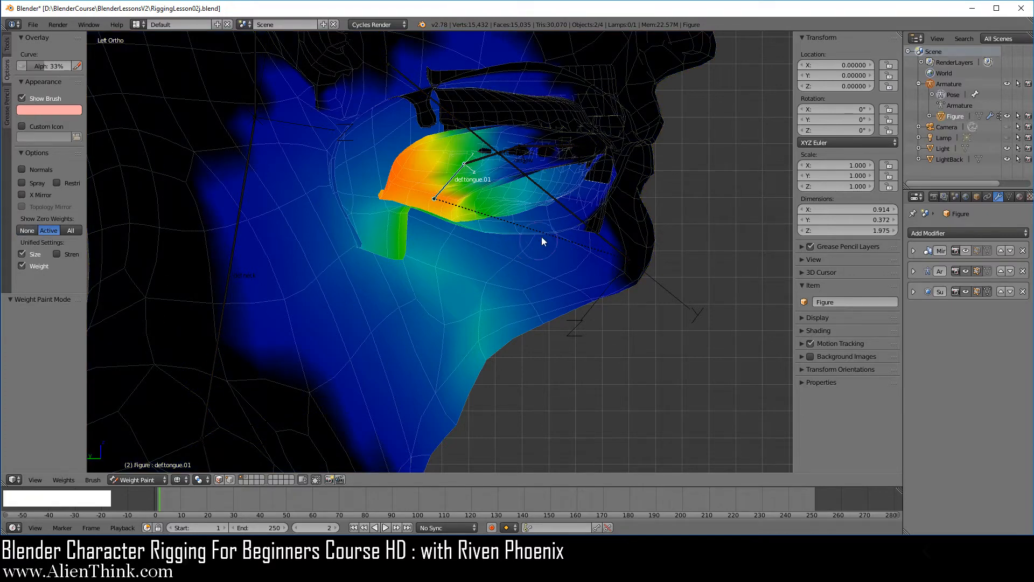
mouse_move(574, 240)
middle_mouse_down()
mouse_move(474, 210)
mouse_move(455, 216)
mouse_move(450, 238)
mouse_move(532, 238)
mouse_move(499, 206)
mouse_move(474, 204)
mouse_move(335, 211)
mouse_move(307, 237)
mouse_move(412, 240)
mouse_move(512, 199)
middle_mouse_up()
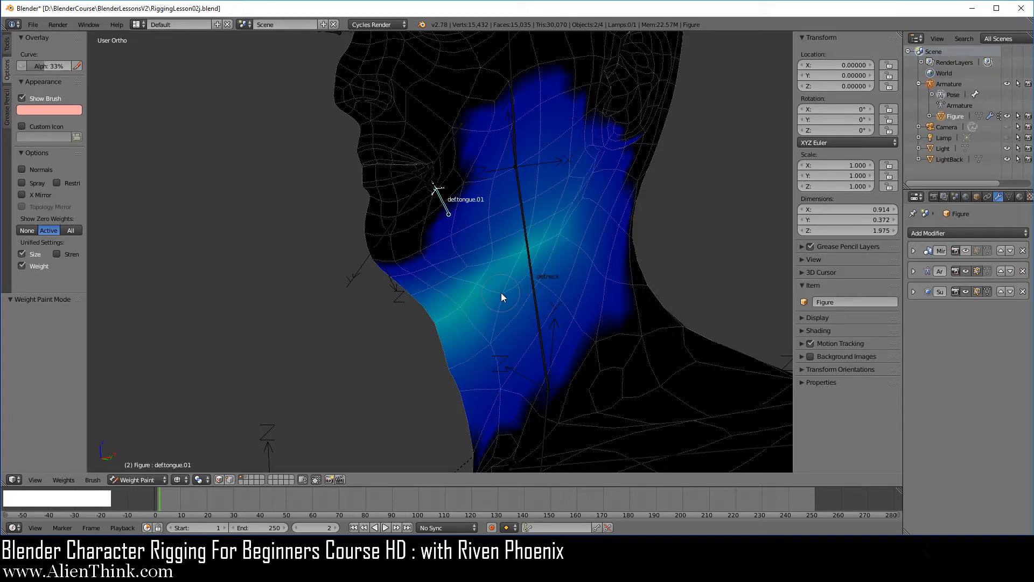
Start a Levels adjustment on the active def.tongue.01 weight group, with the head in the left side view.
middle_click_drag(457, 276, 509, 251)
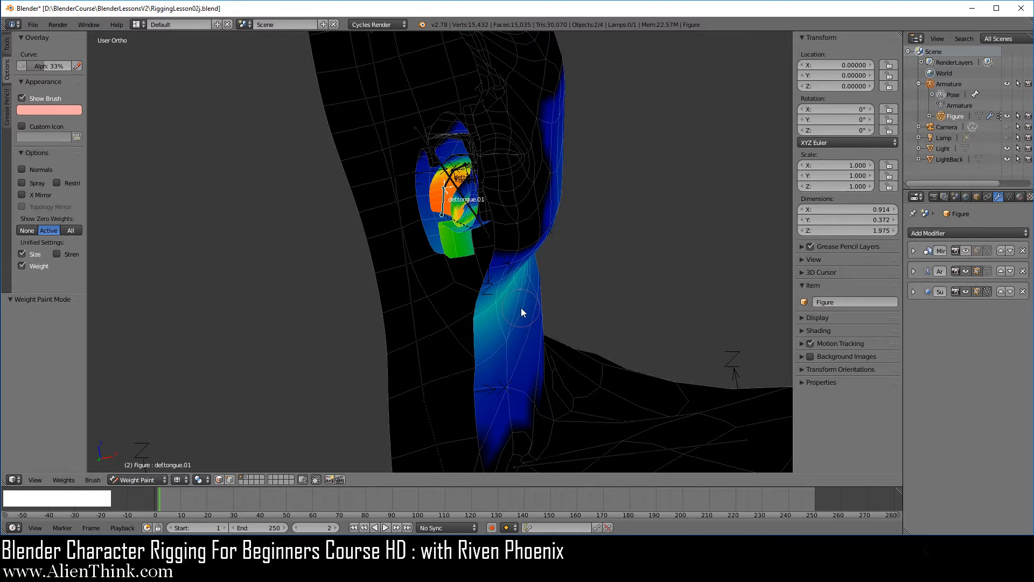
key("ctrl+KP_3")
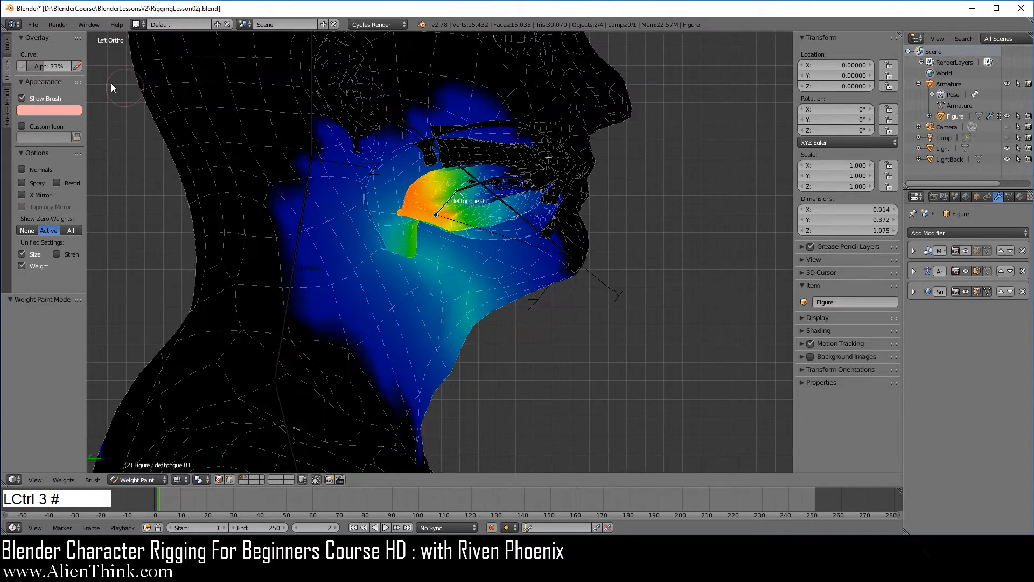
left_click(9, 47)
scroll(70, 192, "down", 8)
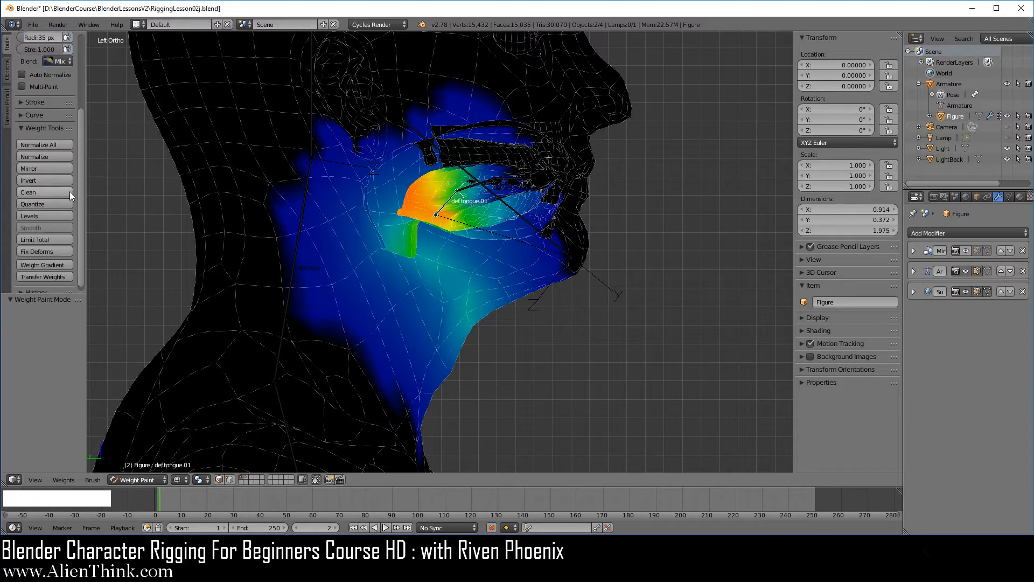
left_click(50, 208)
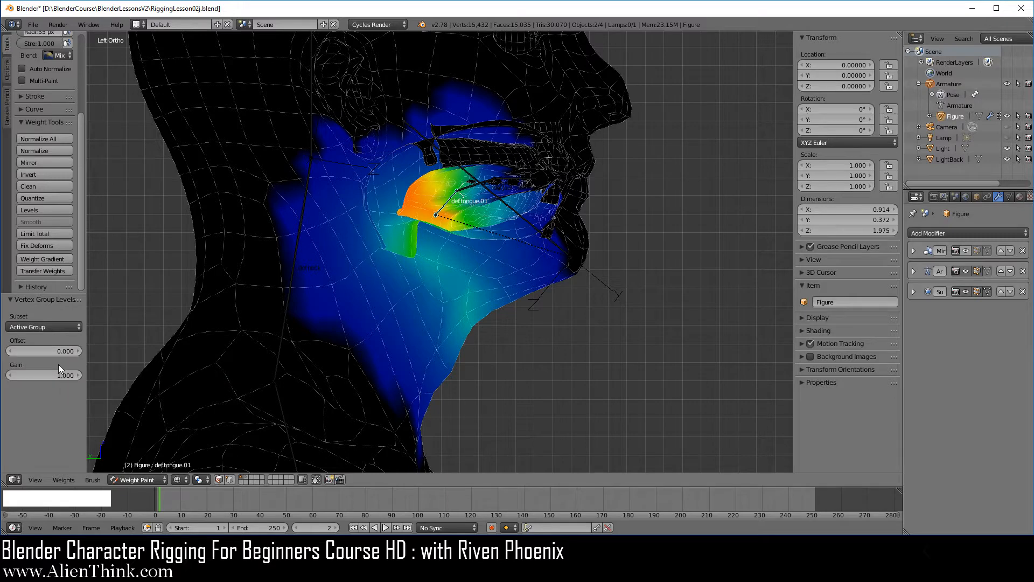
Set the Levels offset to -0.281 to strip the def.tongue.01 weights off the neck and jaw.
scroll(482, 302, "up", 3)
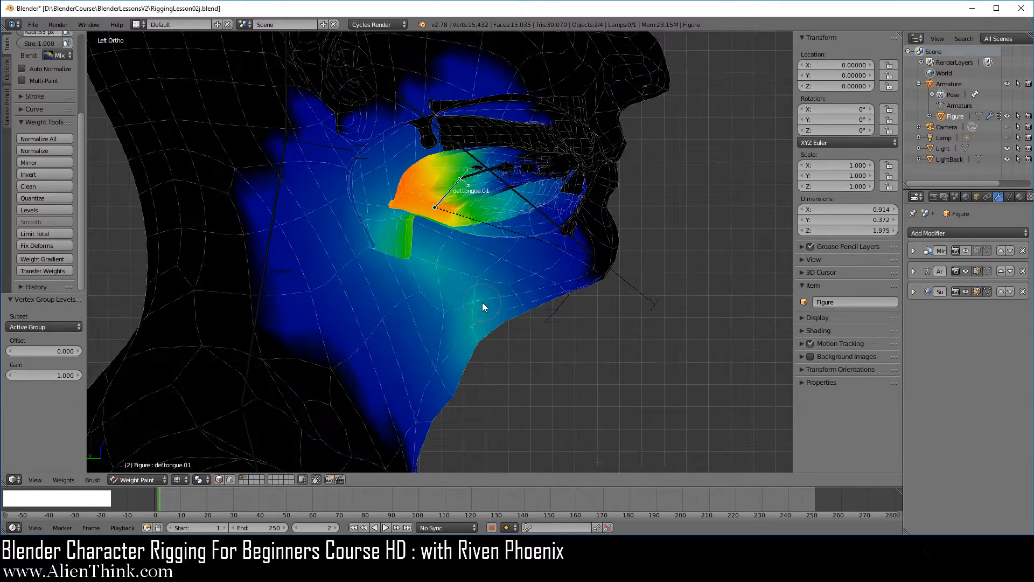
middle_click_drag(396, 255, 453, 262, "shift")
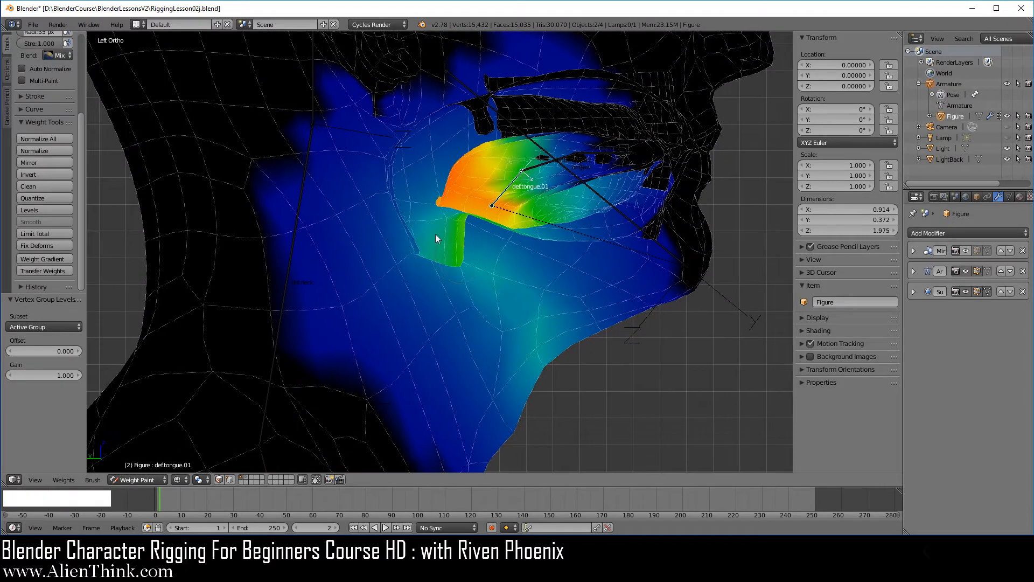
key("shift")
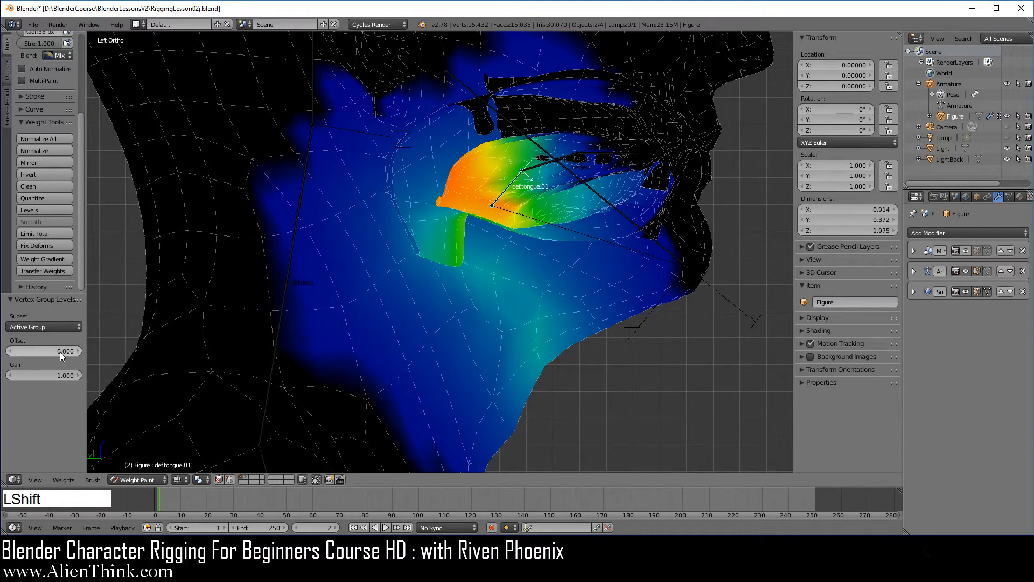
left_click(50, 352, "shift")
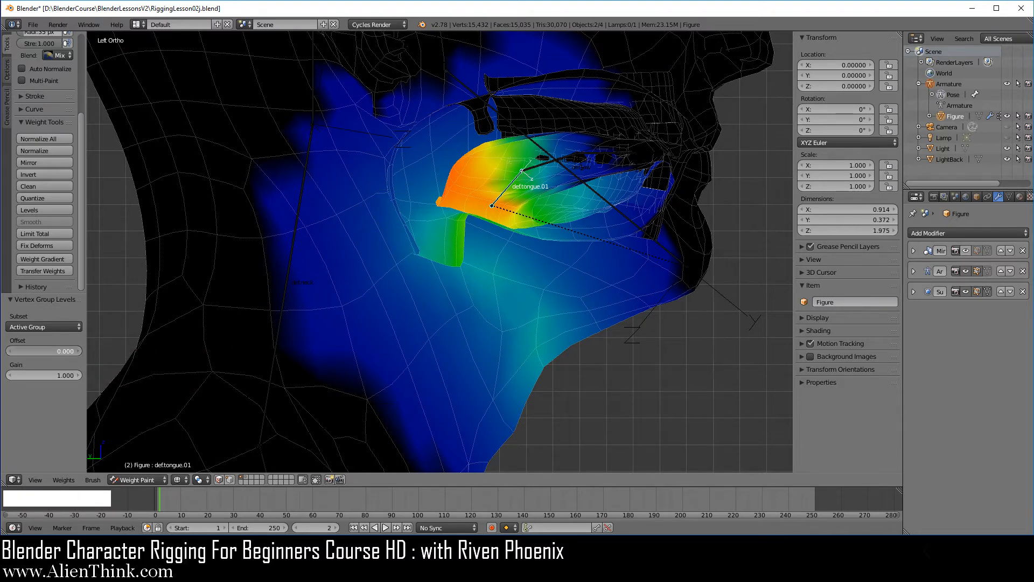
left_click_drag(50, 351, 103, 351, "shift")
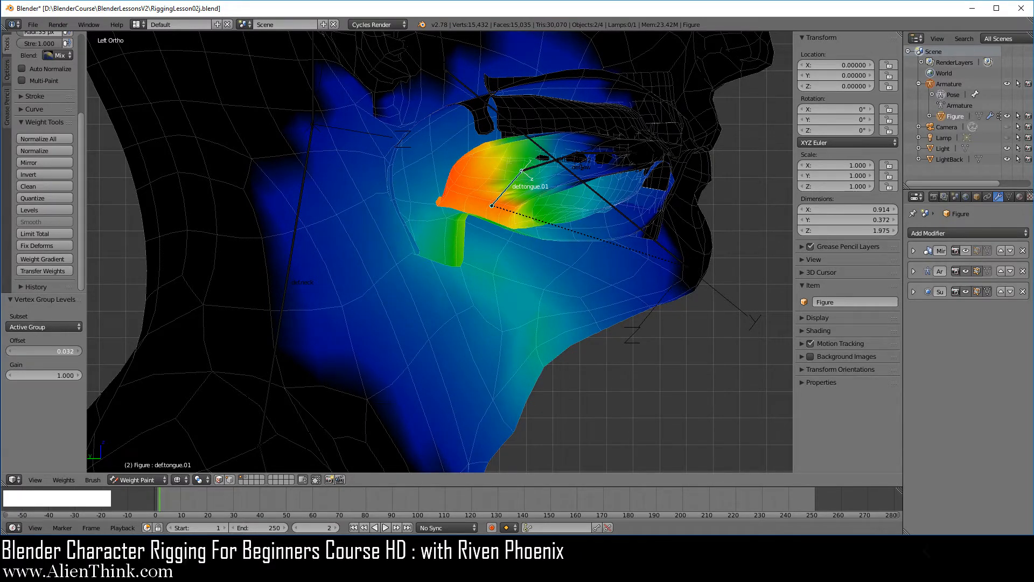
left_click_drag(85, 351, 108, 351, "shift")
left_click_drag(44, 351, 43, 350)
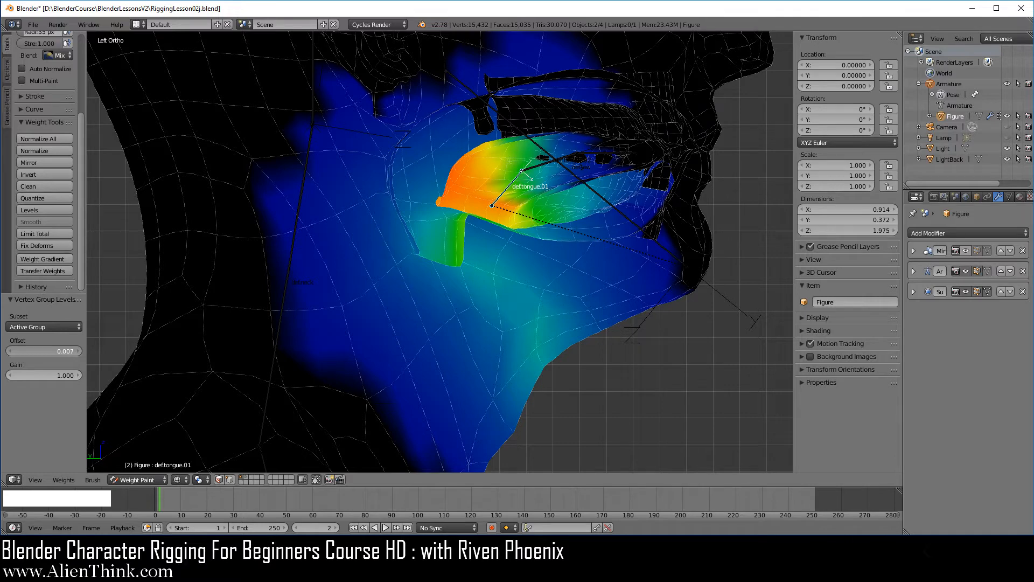
left_click_drag(43, 351, 2, 350)
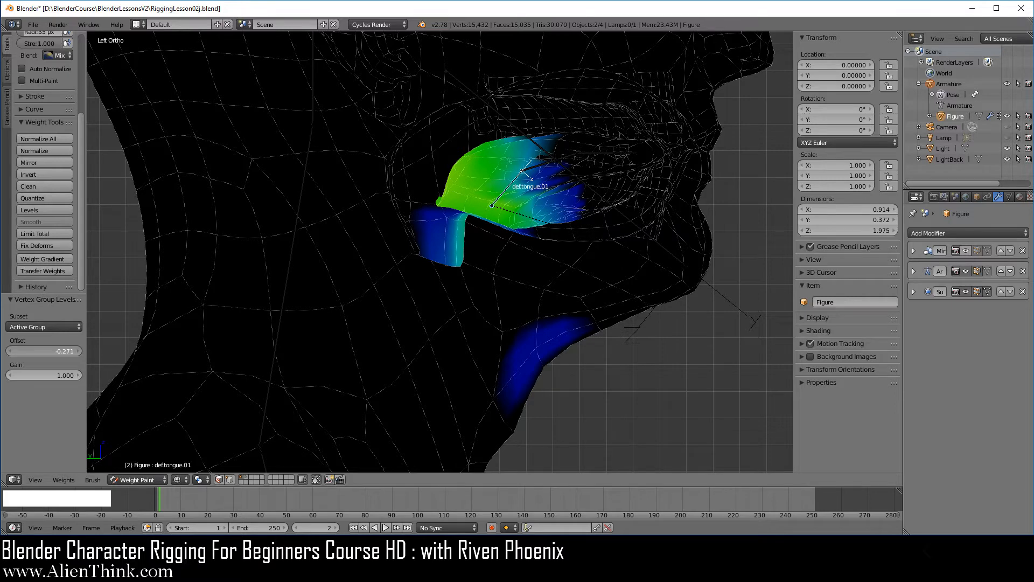
left_click_drag(2, 350, 50, 351)
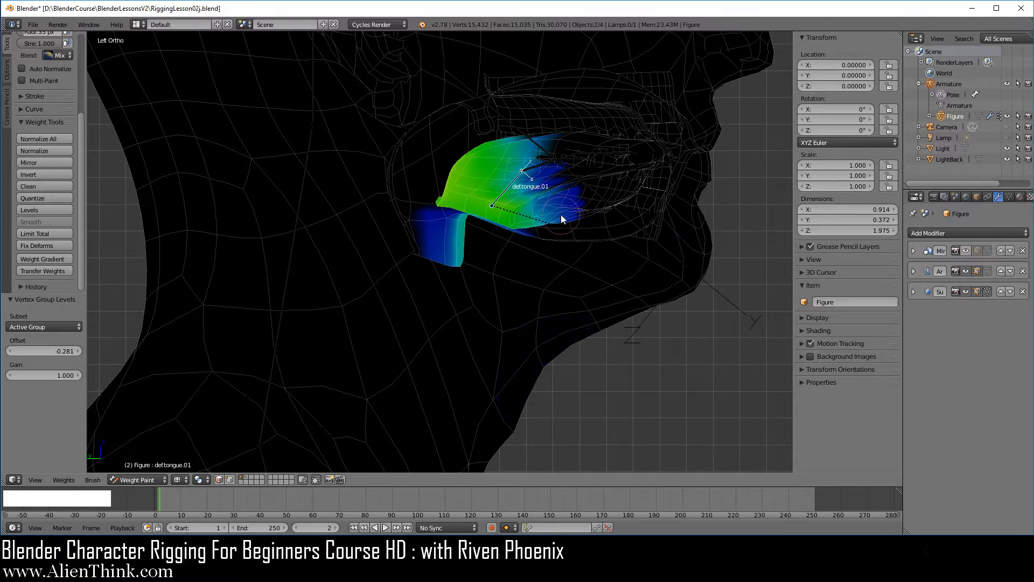
Test the reduced def.tongue.01 influence with a free trackball rotation and cancel the rotation.
middle_click_drag(581, 202, 557, 231)
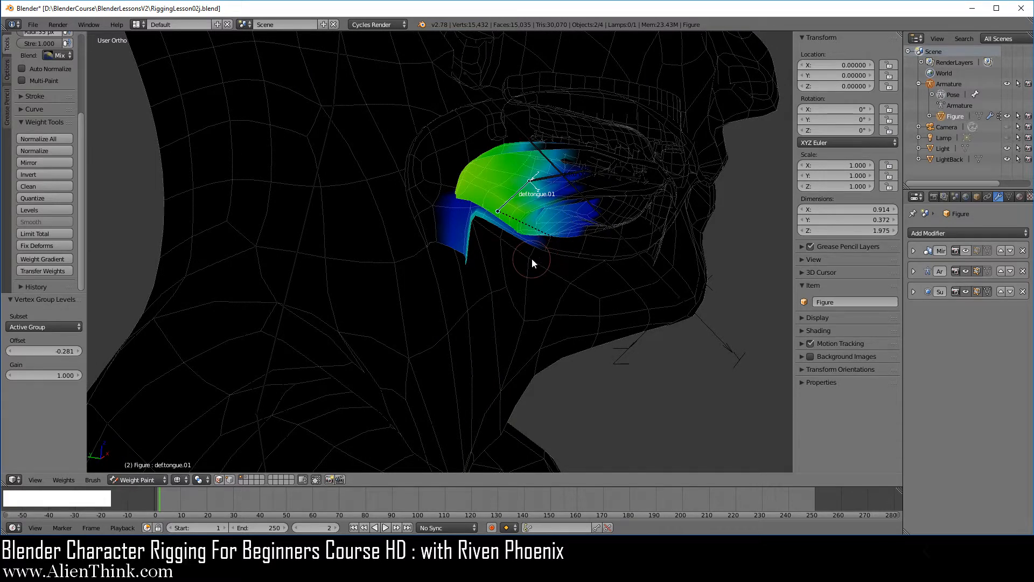
key("r")
key("r")
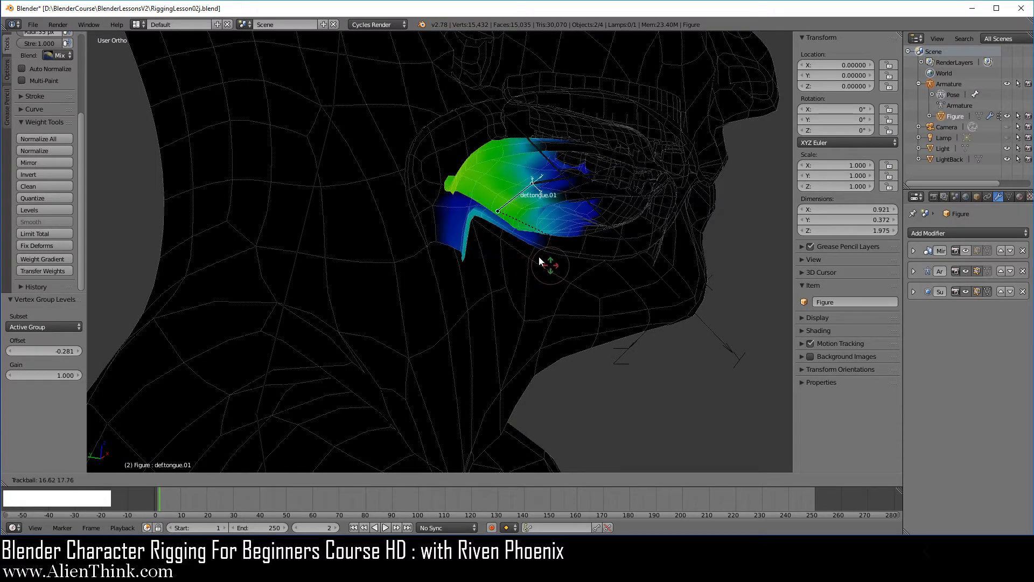
right_click(538, 268)
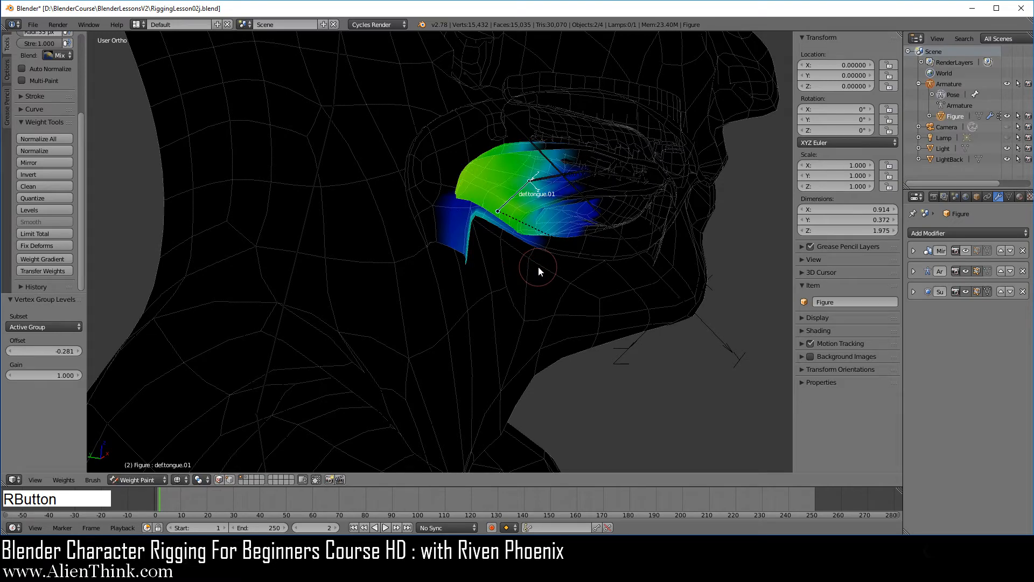
Select the def.tongue.02 bone in a close left side view of the tongue.
key("ctrl+KP_3")
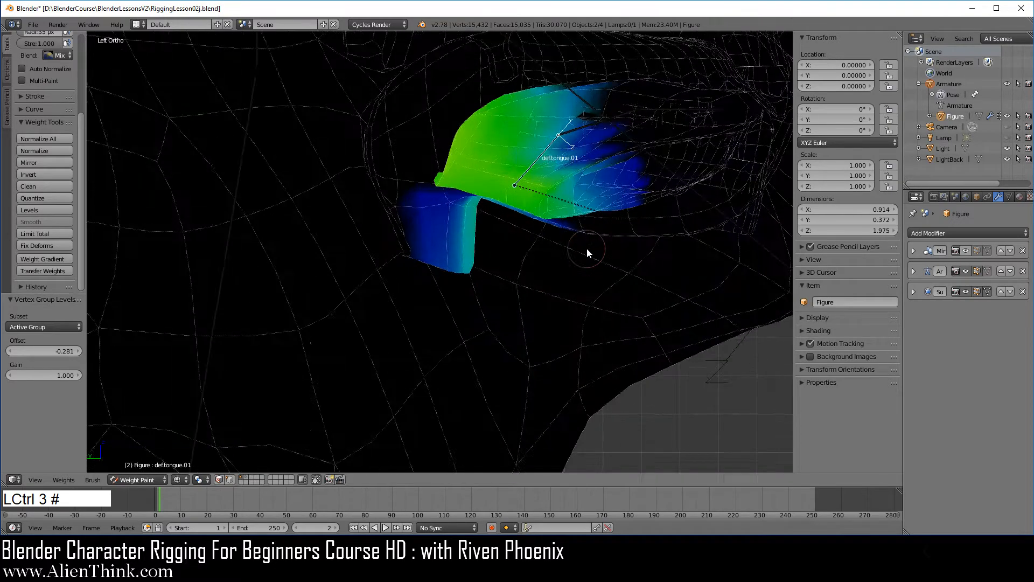
scroll(586, 248, "up", 3)
middle_click_drag(666, 181, 444, 205, "shift")
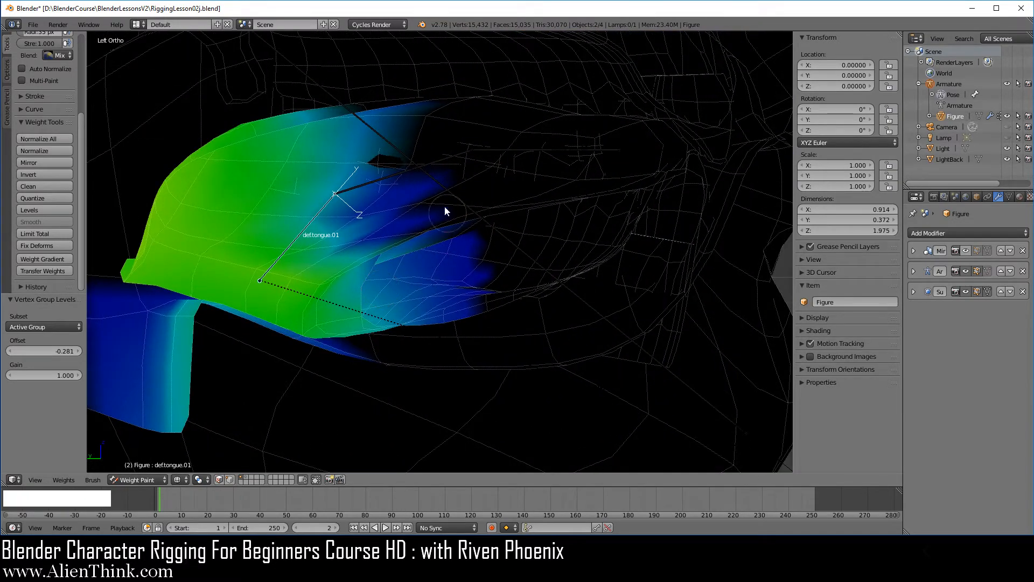
right_click(411, 173)
right_click(406, 173)
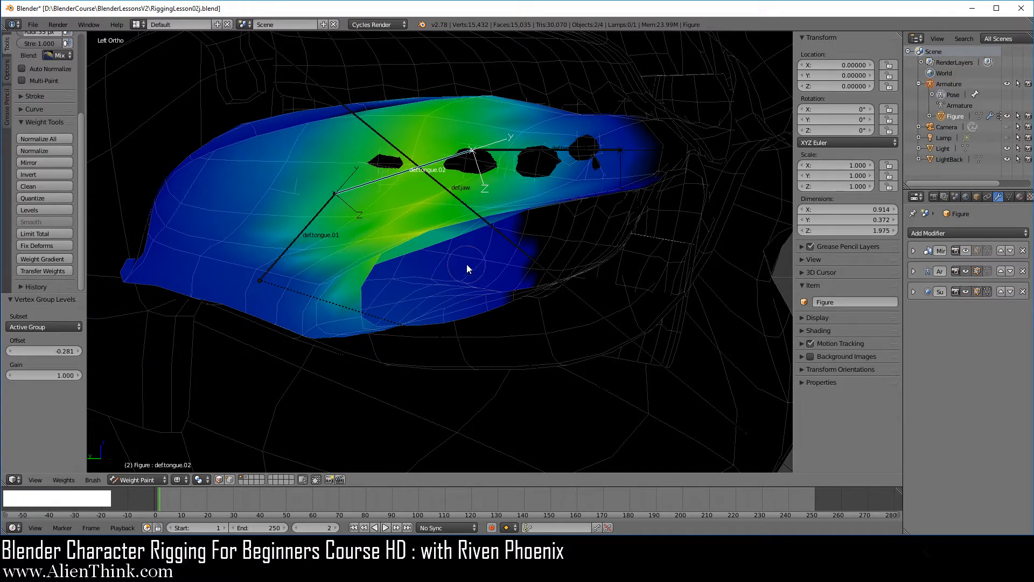
Compare the def.tongue.02 weights with Show Zero Weights set to None and restore it to Active.
left_click(8, 80)
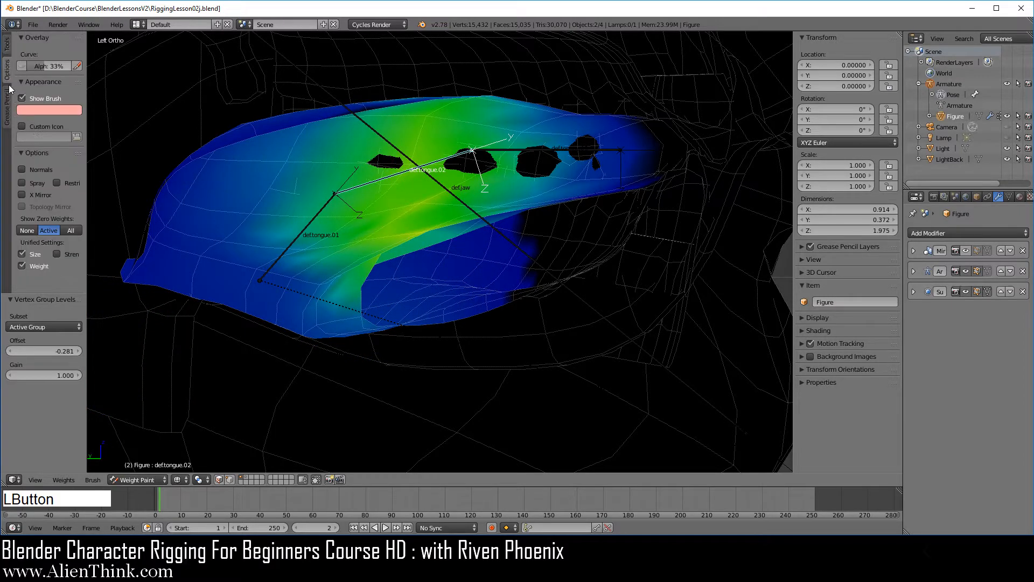
left_click(30, 233)
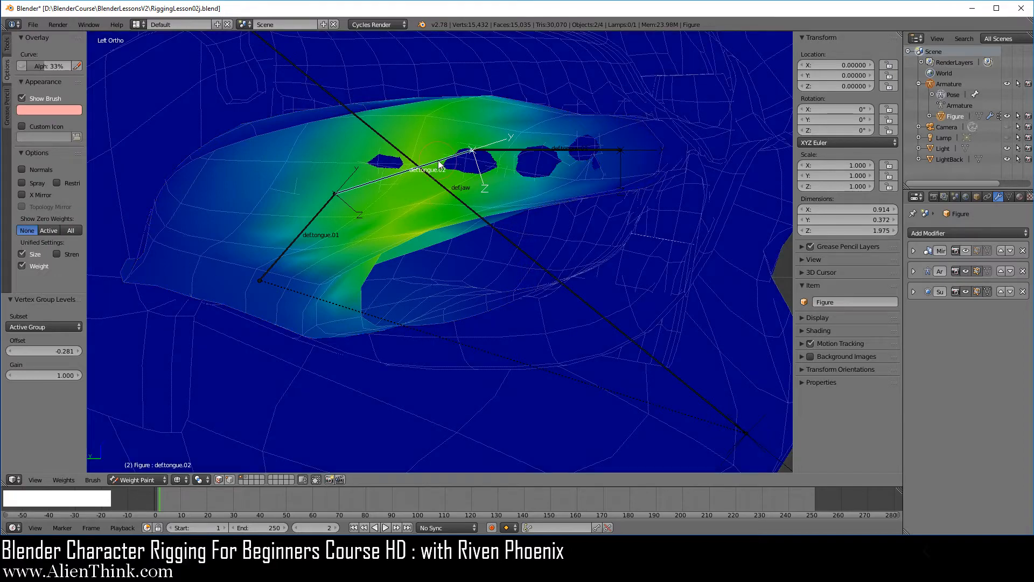
scroll(487, 280, "down", 3)
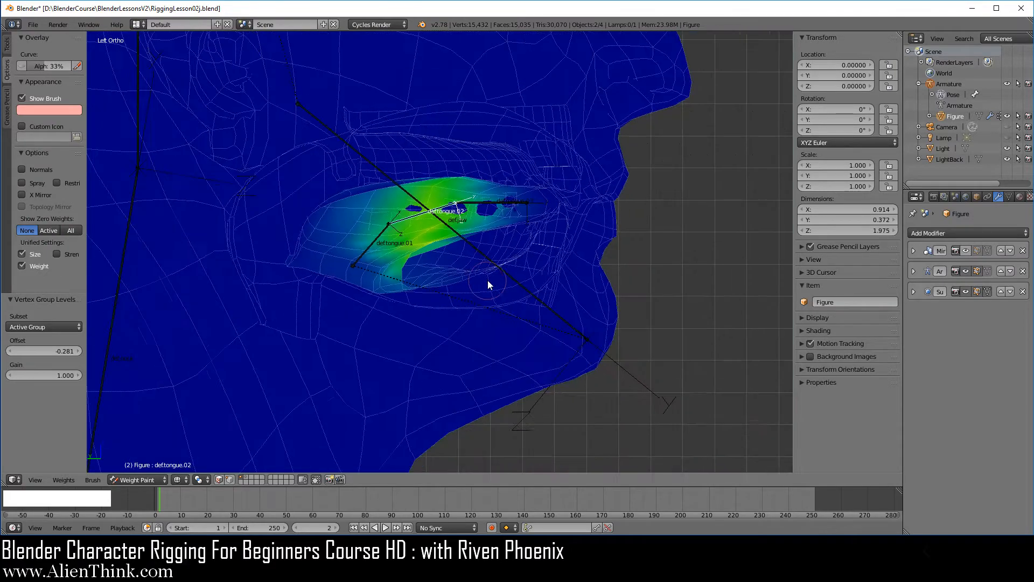
left_click(53, 232)
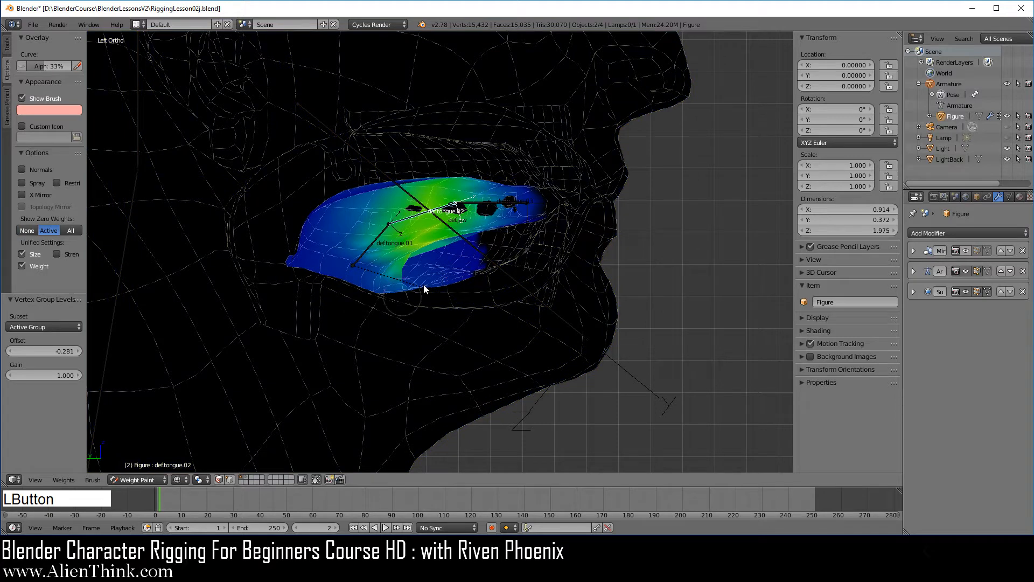
Test the def.tongue.02 bone with a free trackball rotation and cancel the rotation.
key("r")
key("r")
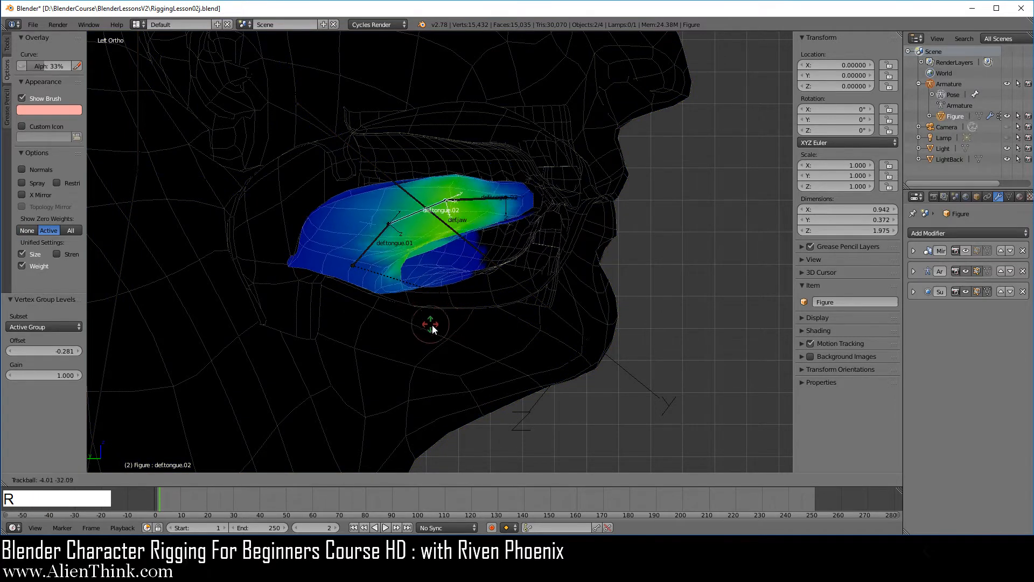
right_click(469, 304)
Select the def.tongue.03 bone, test its pull on the lower teeth with a free trackball rotation, and cancel the rotation.
scroll(565, 231, "up", 5)
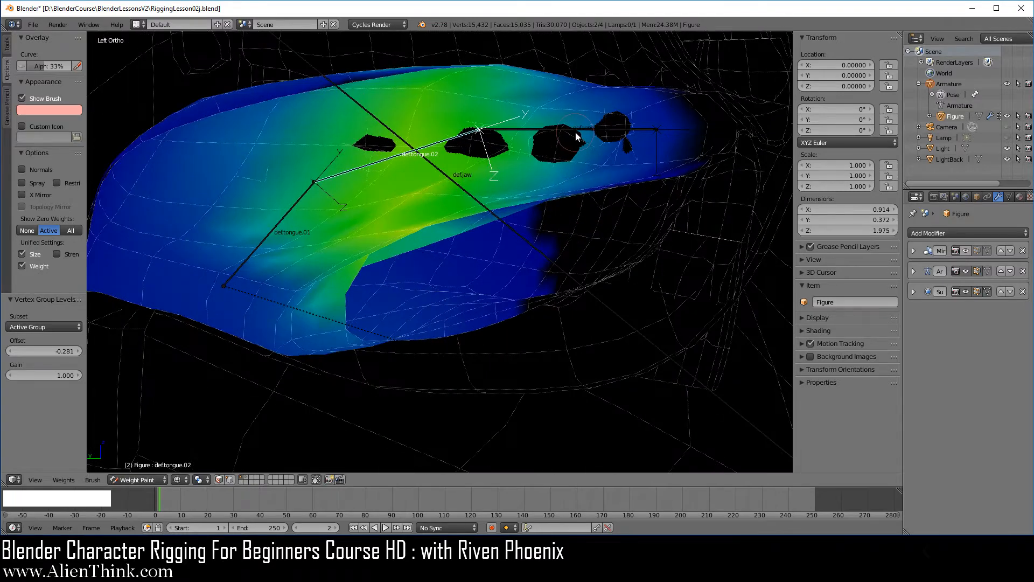
right_click(576, 137)
scroll(566, 264, "down", 3)
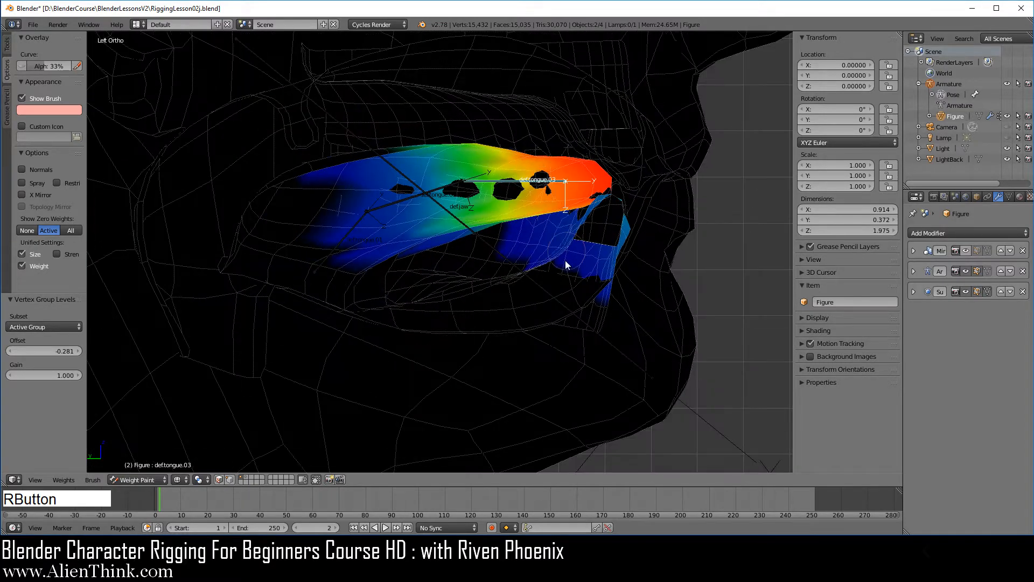
key("r")
key("r")
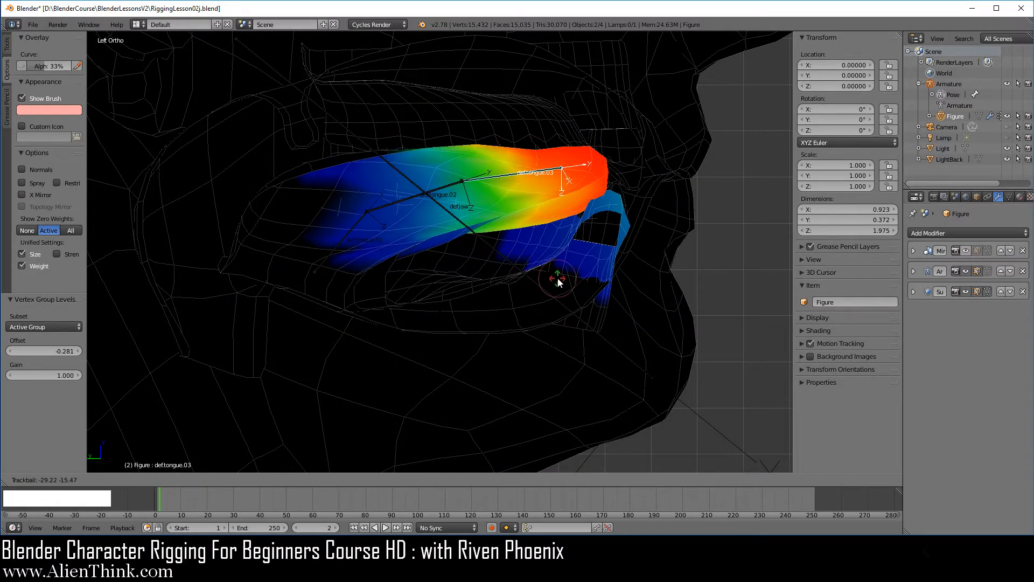
right_click(558, 281)
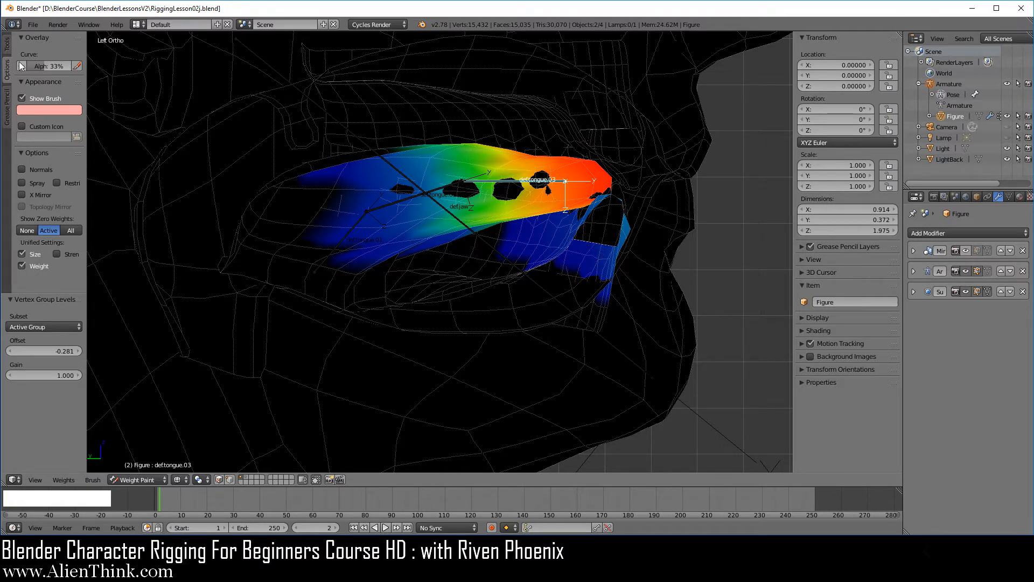
Apply Levels to the def.tongue.03 weight group, resetting the offset to 0 and lowering it to -0.228.
left_click(8, 46)
scroll(88, 166, "down", 6)
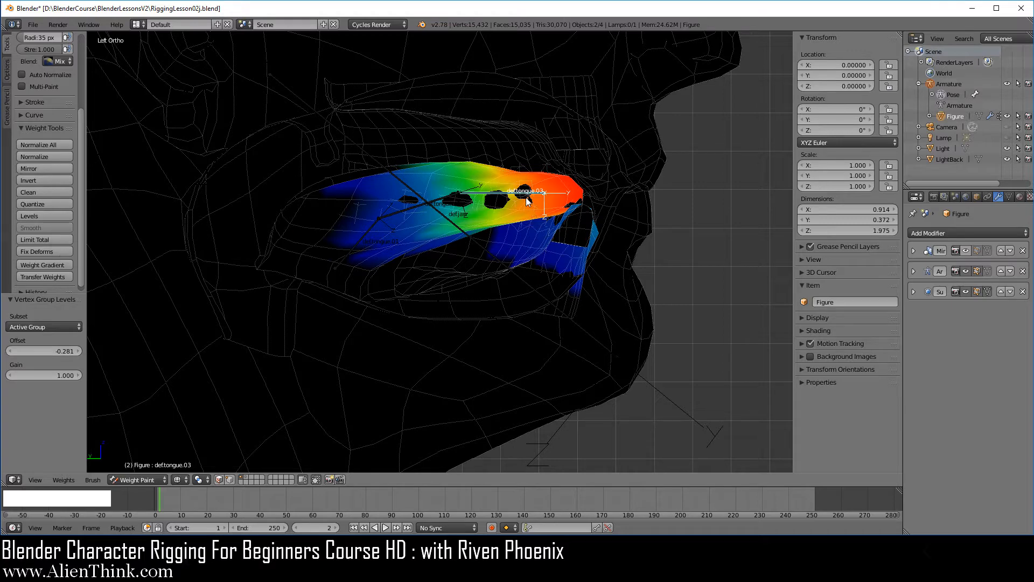
left_click(57, 218)
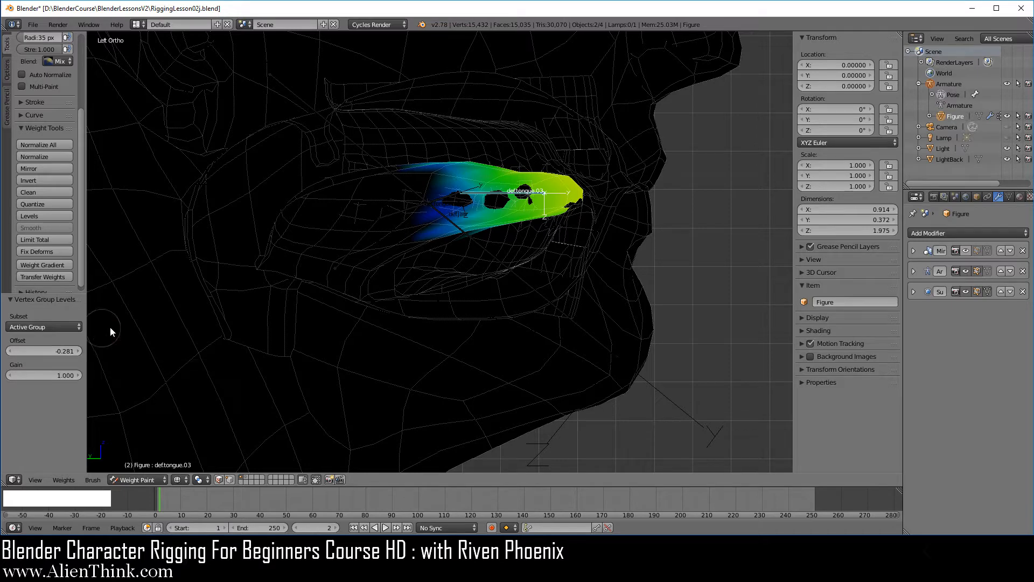
left_click(70, 351)
type("0")
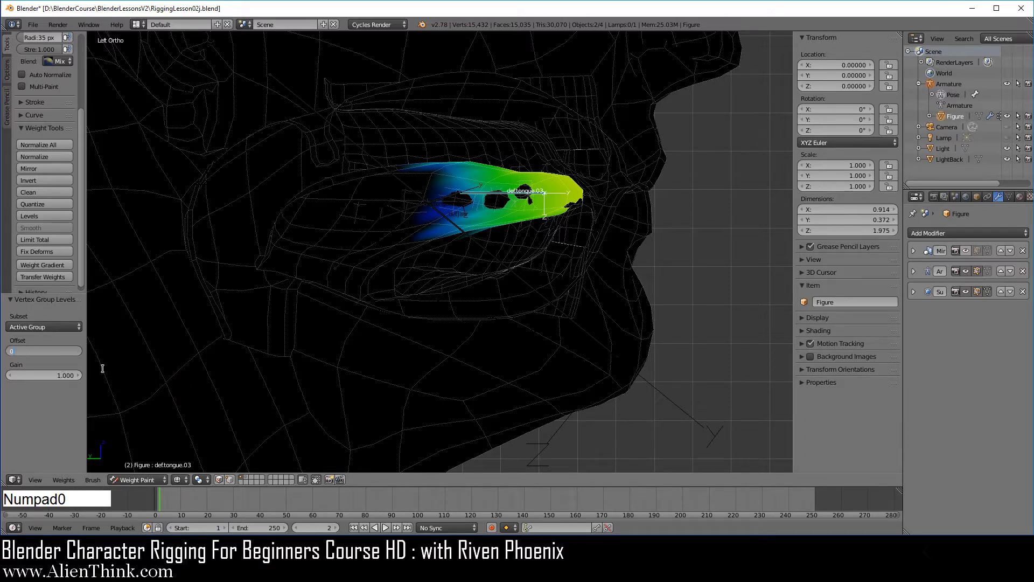
key("Return")
scroll(586, 240, "up", 3)
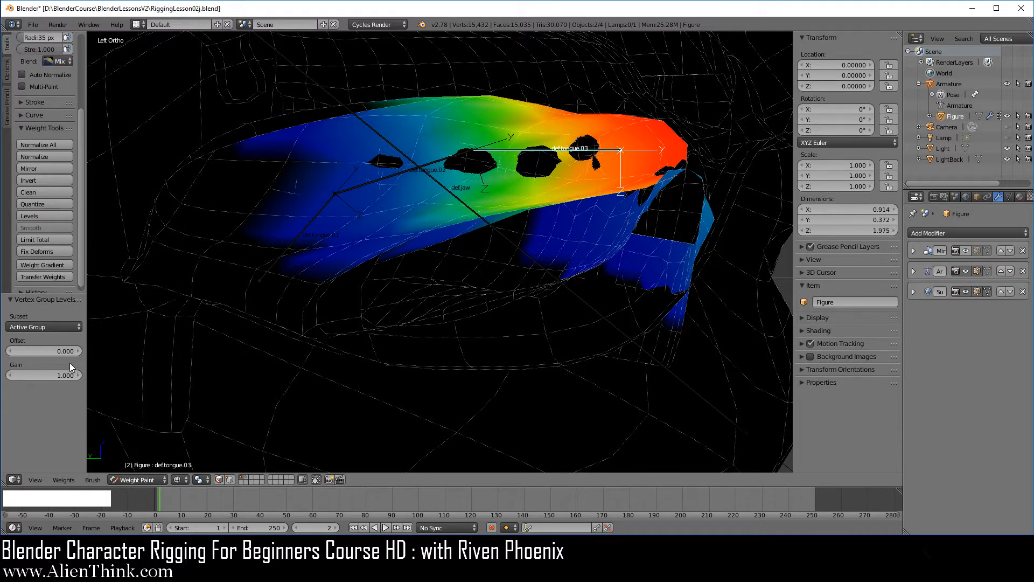
left_click_drag(70, 351, 7, 351, "shift")
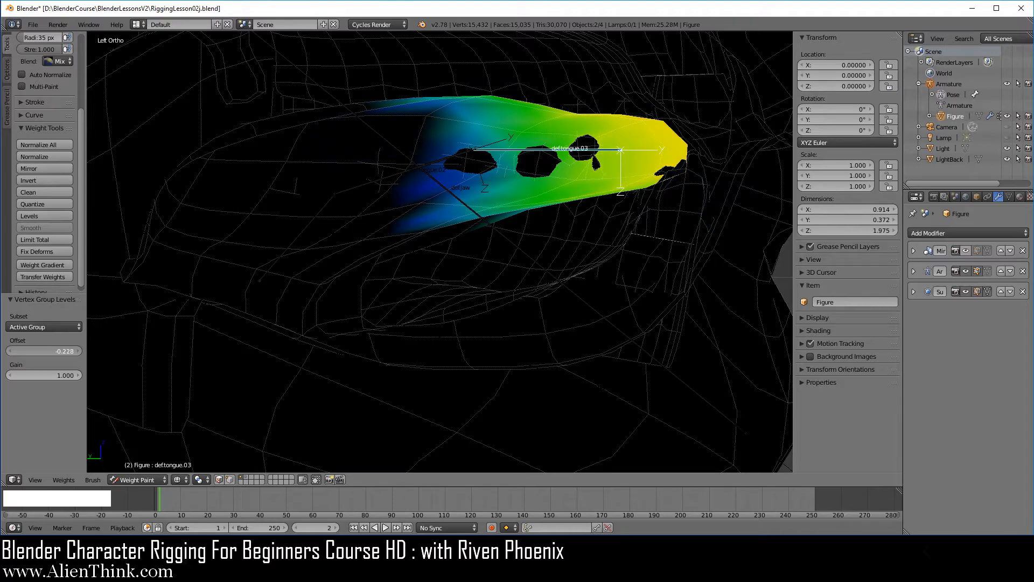
Test the def.tongue.03 bone's influence on the tongue tip with a free trackball rotation and cancel the rotation.
middle_click_drag(651, 221, 396, 219)
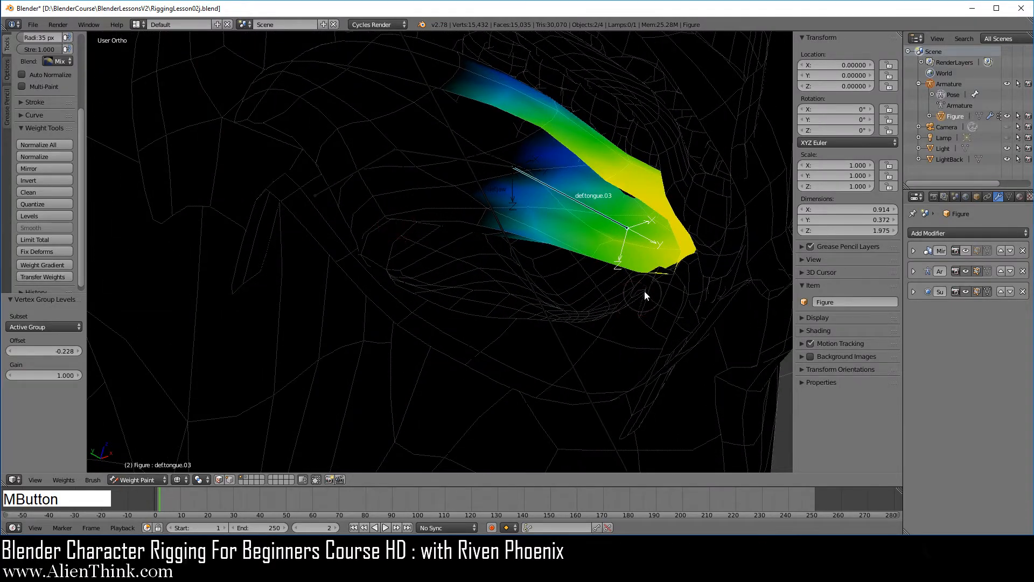
middle_click_drag(644, 289, 654, 274)
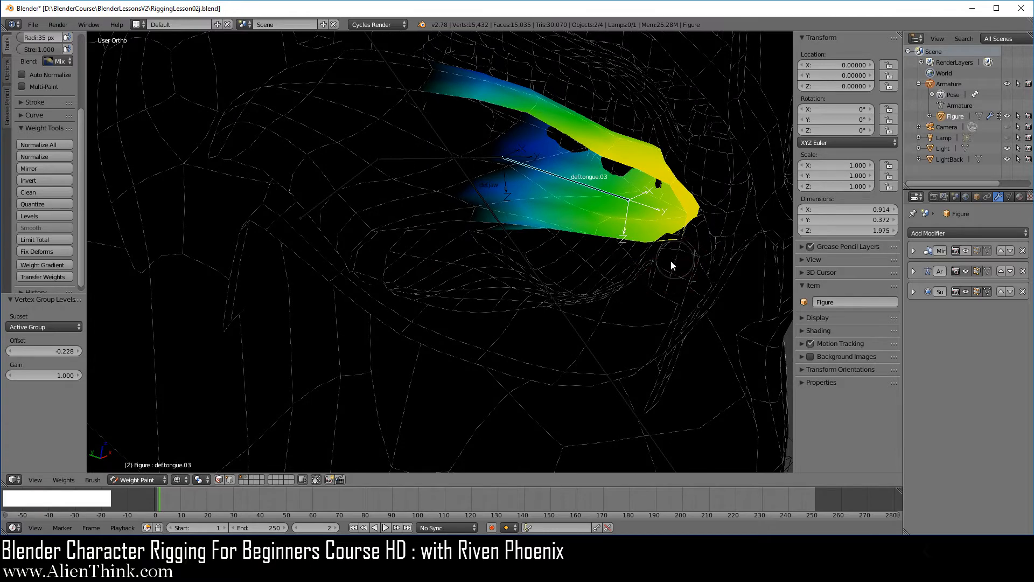
key("r")
key("r")
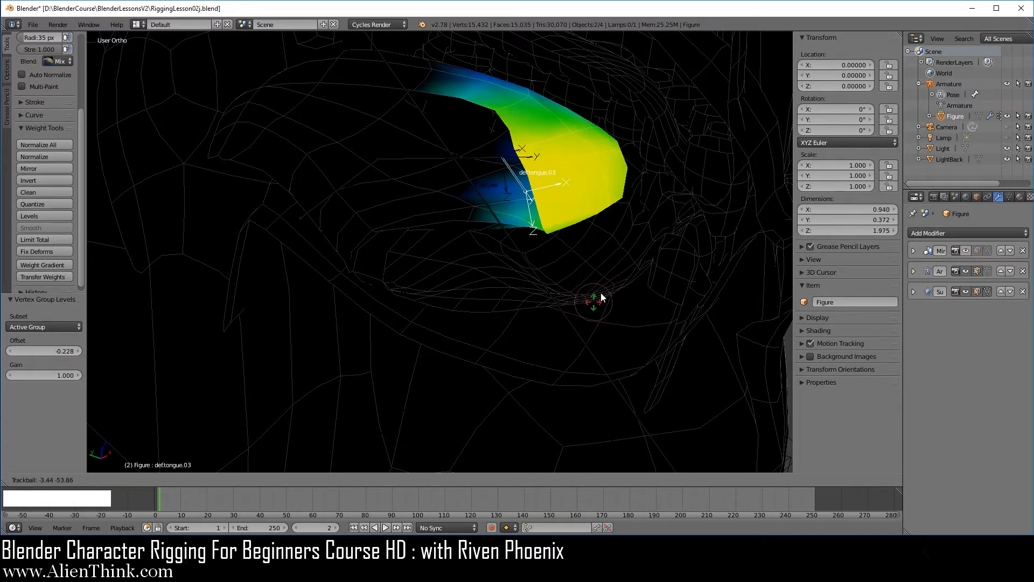
right_click(595, 289)
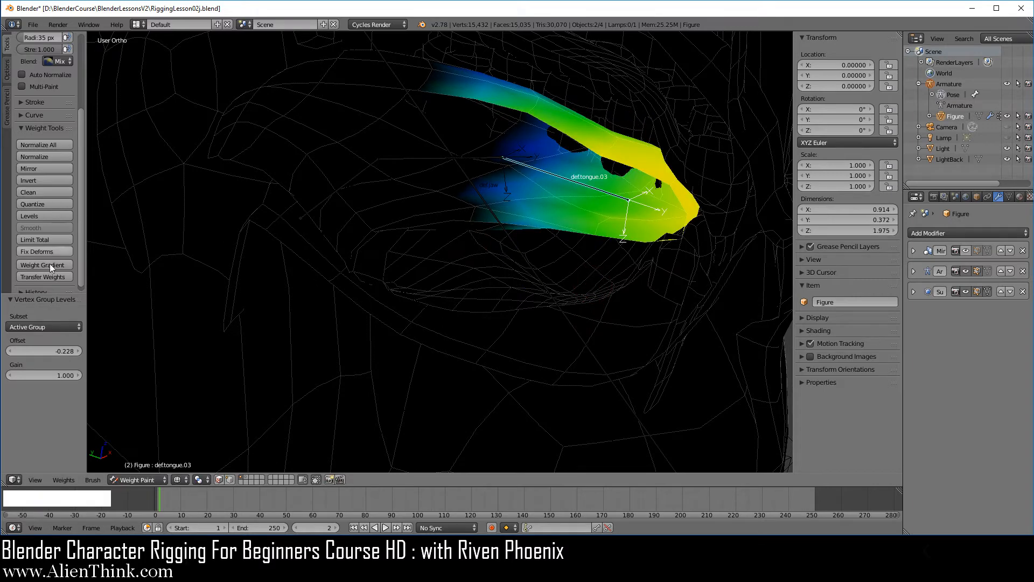
Set Show Zero Weights to None, select the def.tongue.02 bone, and test it with free trackball rotations, cancelling each one.
left_click(6, 74)
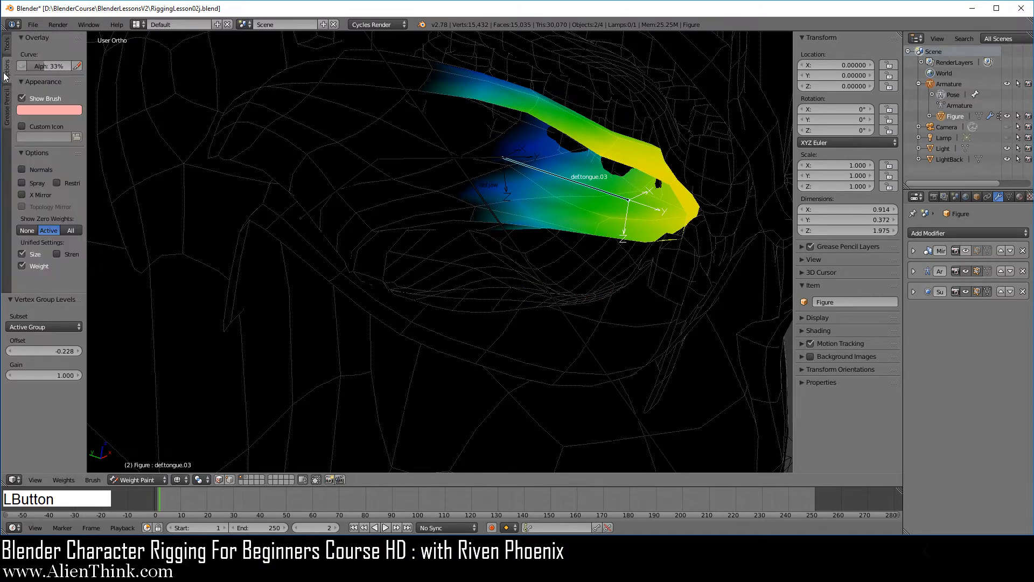
left_click(30, 230)
right_click(492, 160)
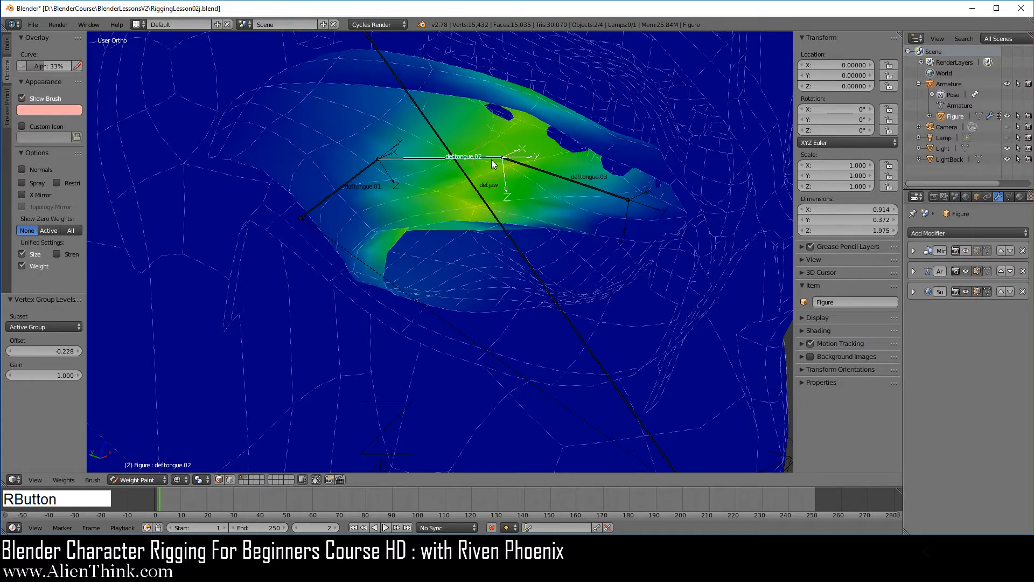
key("r")
key("r")
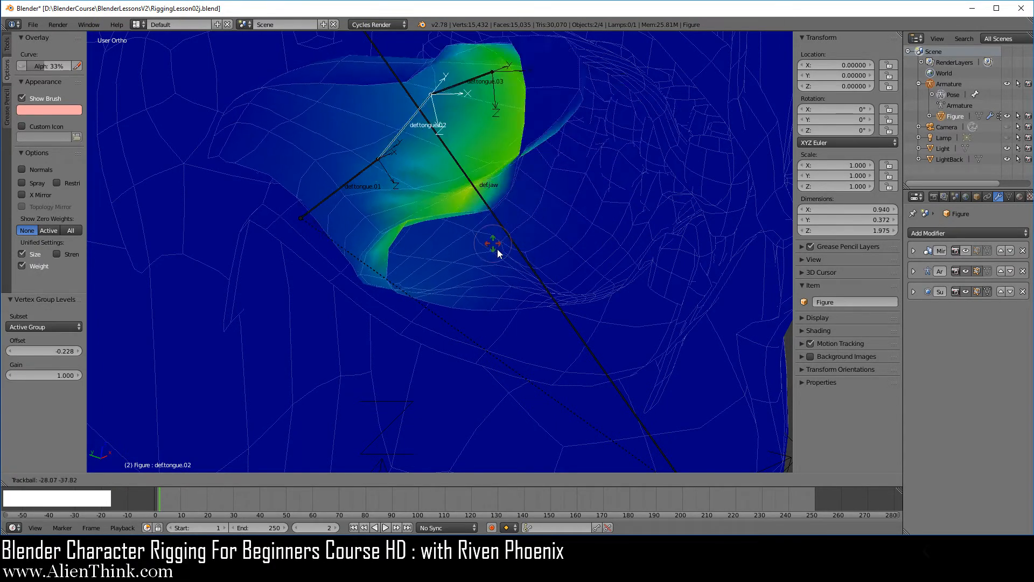
right_click(501, 243)
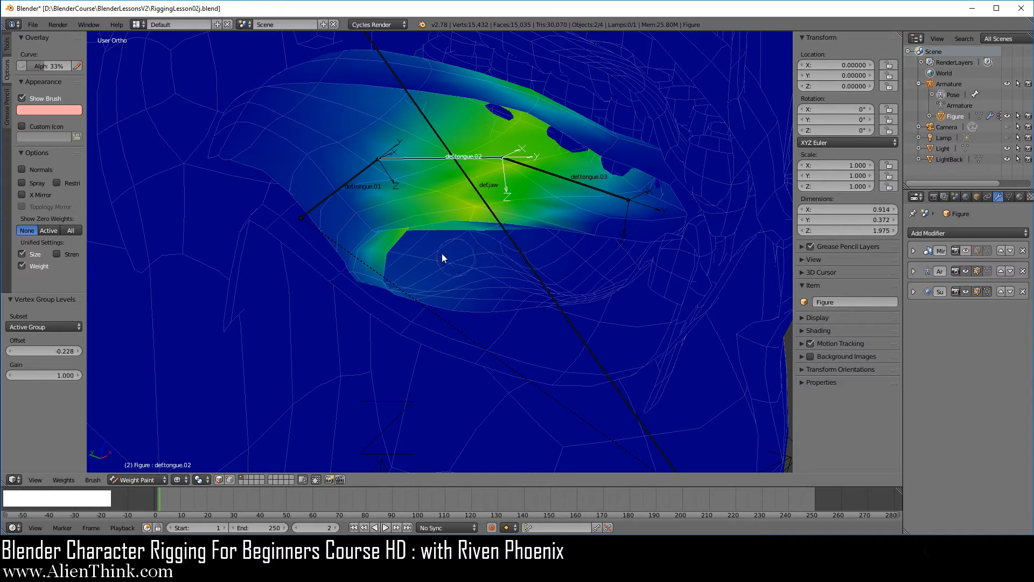
key("r")
key("r")
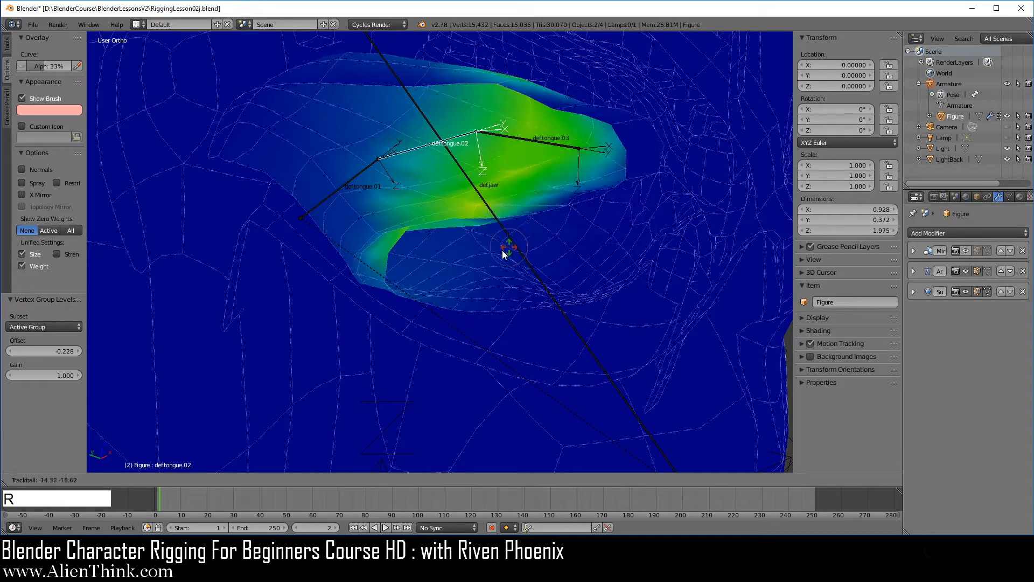
right_click(373, 178)
Select the def.tongue.01 bone, test its influence with a free trackball rotation, and cancel the rotation.
right_click(366, 171)
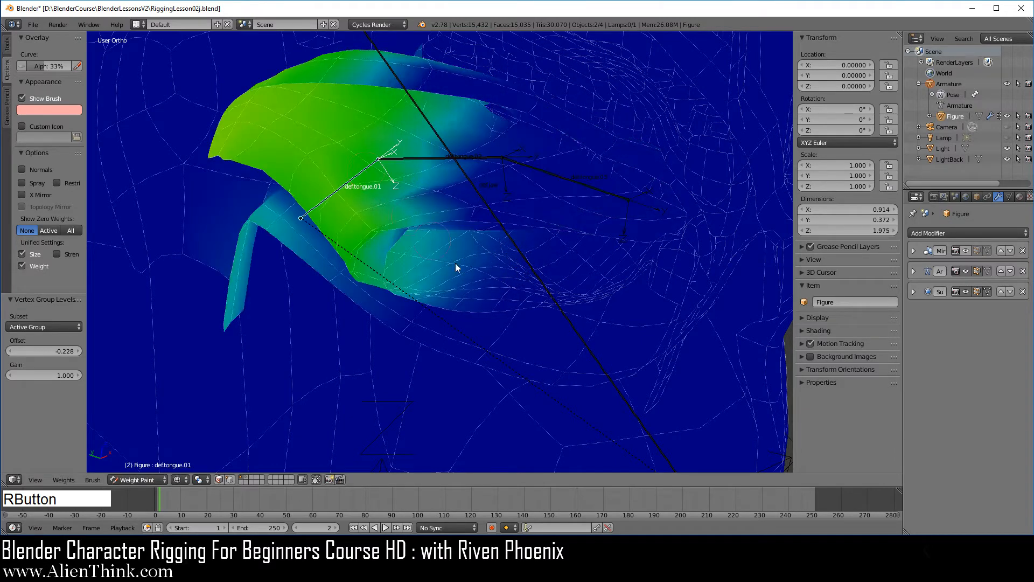
key("r")
key("r")
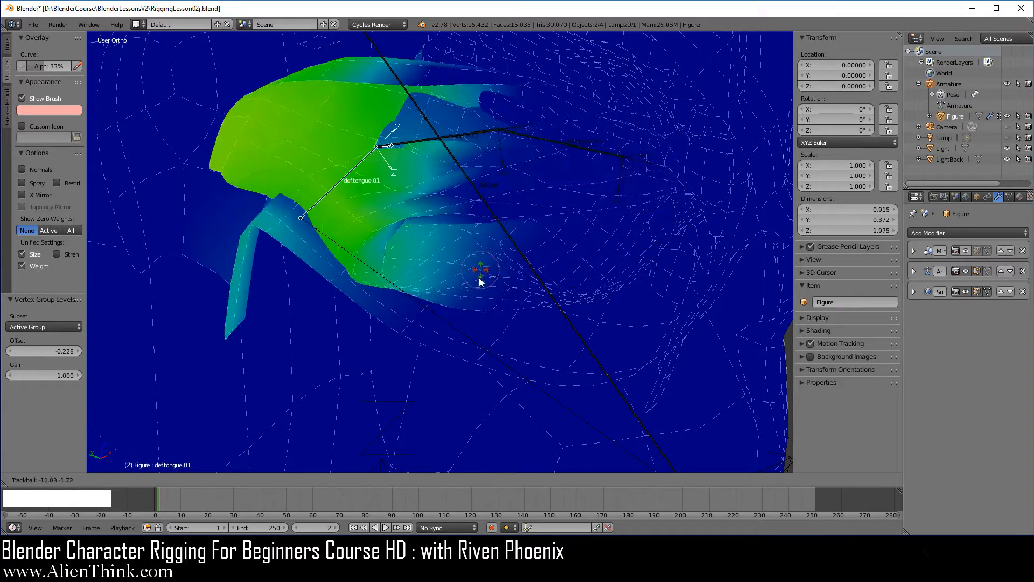
right_click(533, 283)
Select the def.jaw bone and examine its weights on the palate, uvula and throat from an angle and in the left view.
scroll(535, 283, "down", 4)
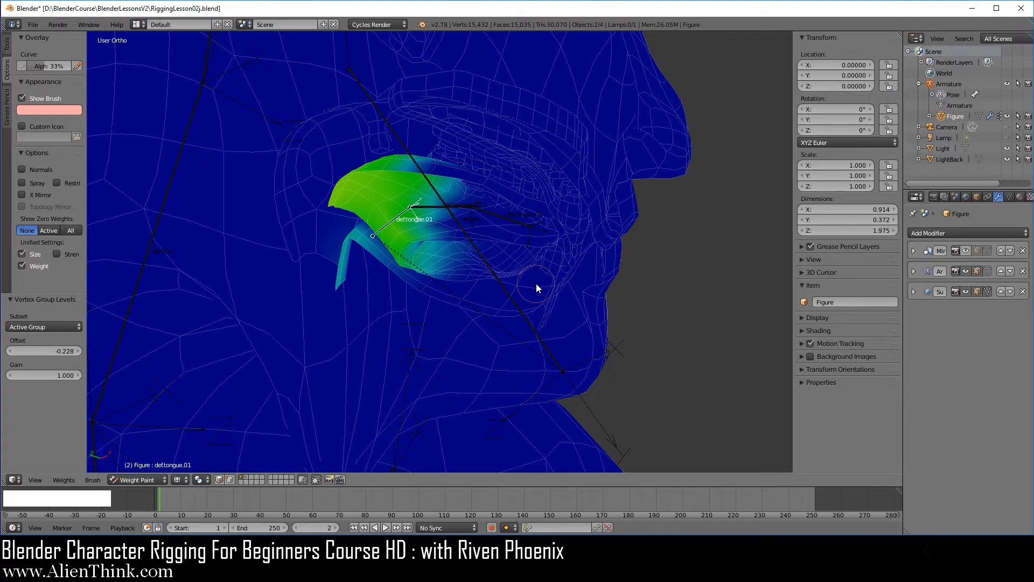
key("ctrl+KP_3")
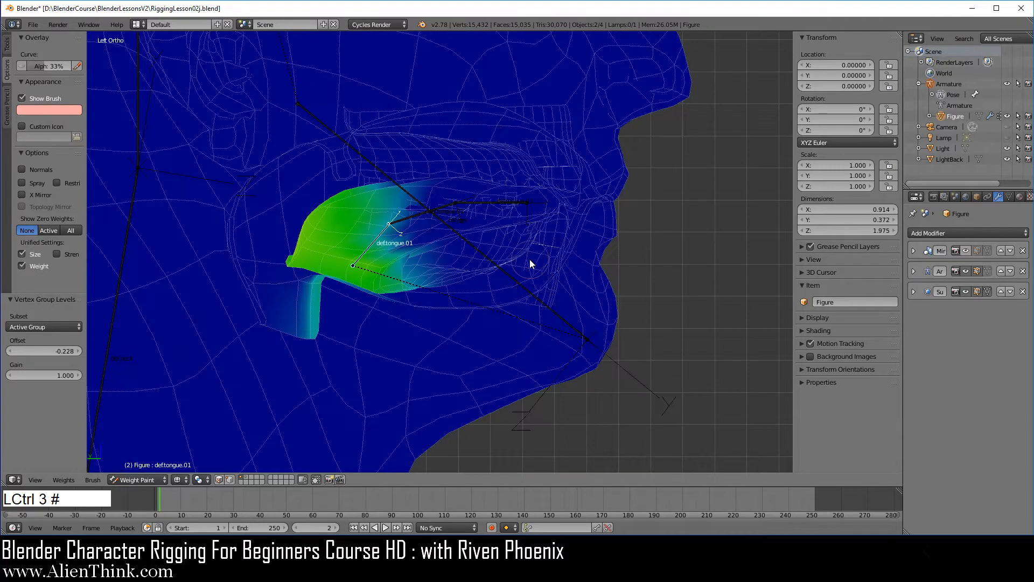
right_click(532, 294)
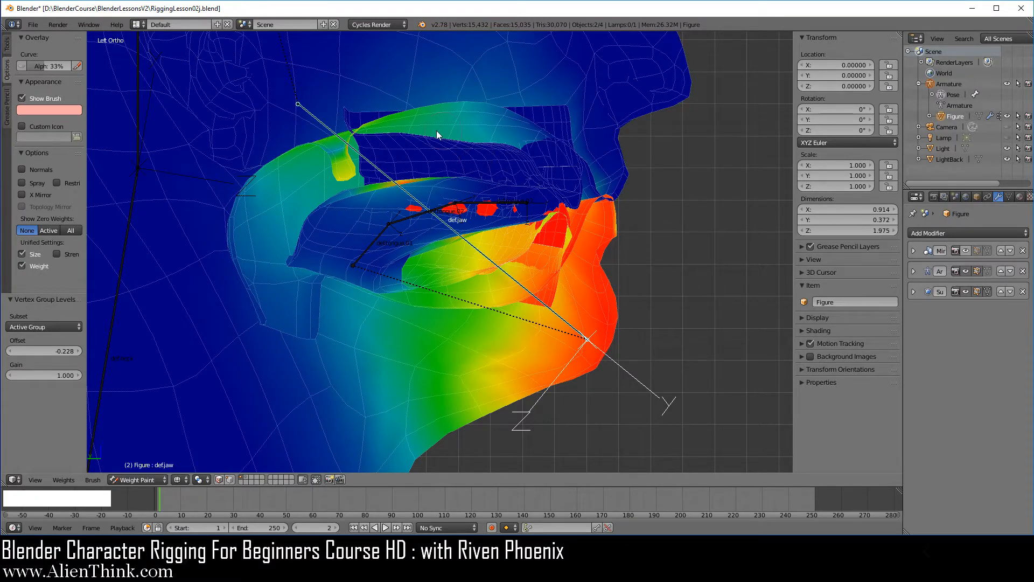
middle_click_drag(512, 215, 419, 241)
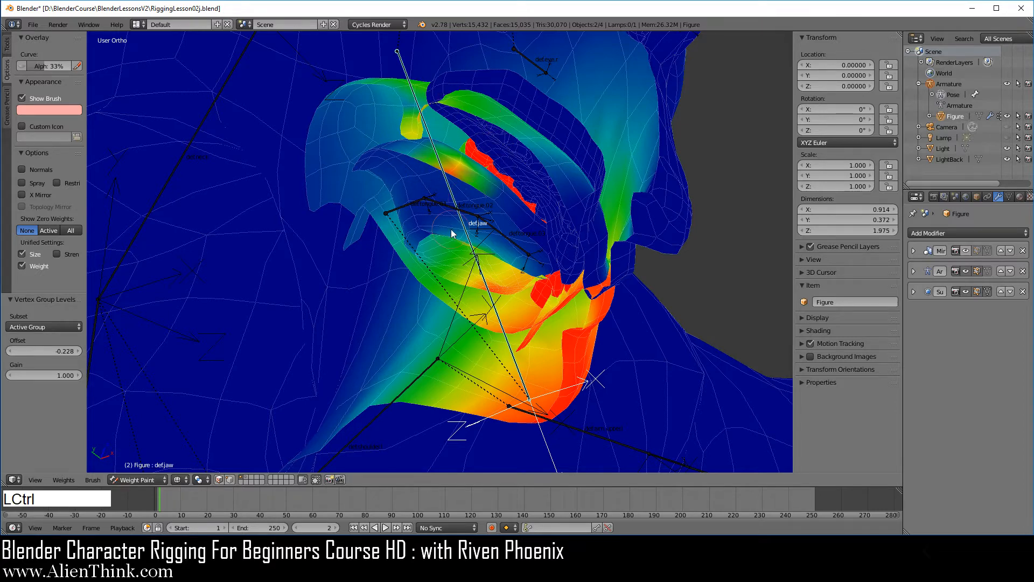
key("ctrl+KP_3")
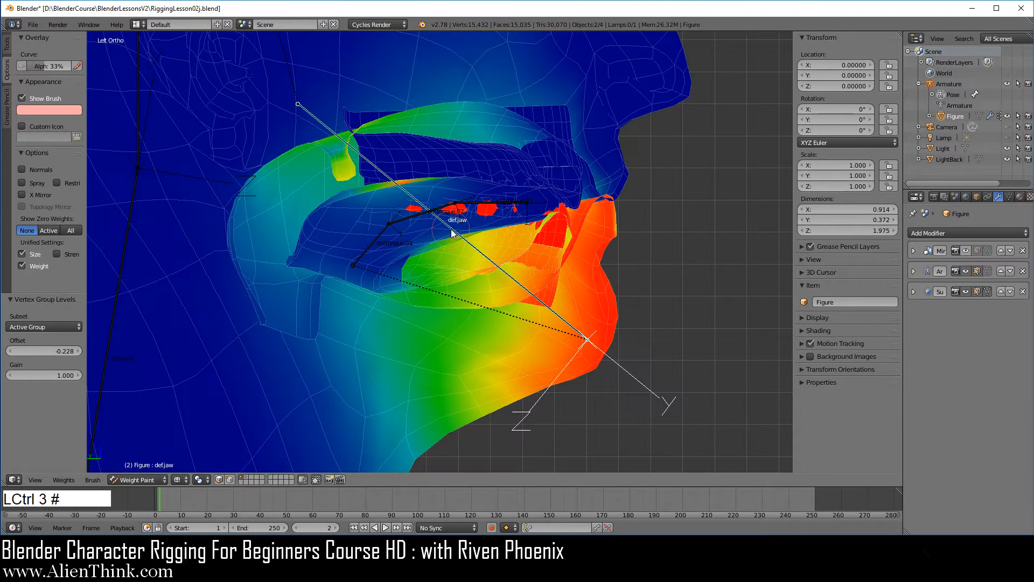
Switch the Figure mesh to Edit Mode with solid shading and deselect all vertices.
left_click(155, 478)
left_click(151, 454)
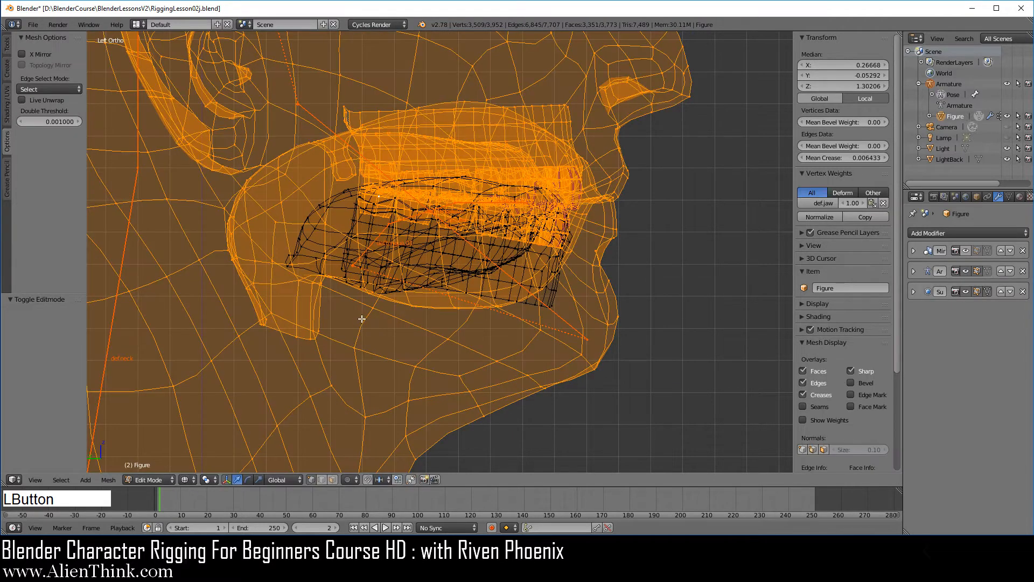
key("z")
key("a")
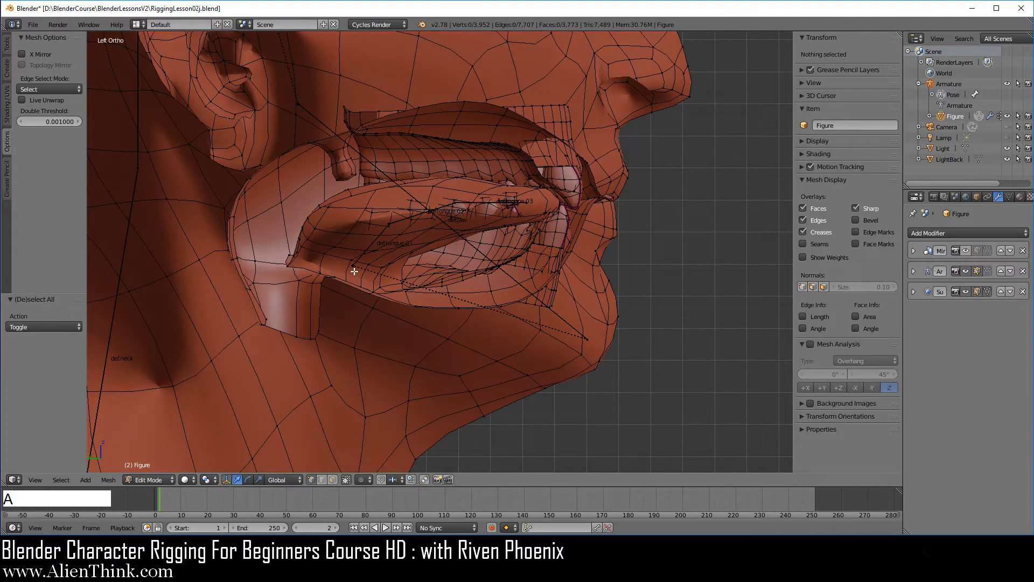
Select a single vertex at the lower tip of the uvula, starting from an empty selection.
scroll(354, 271, "up", 4)
middle_click_drag(273, 188, 507, 287, "shift")
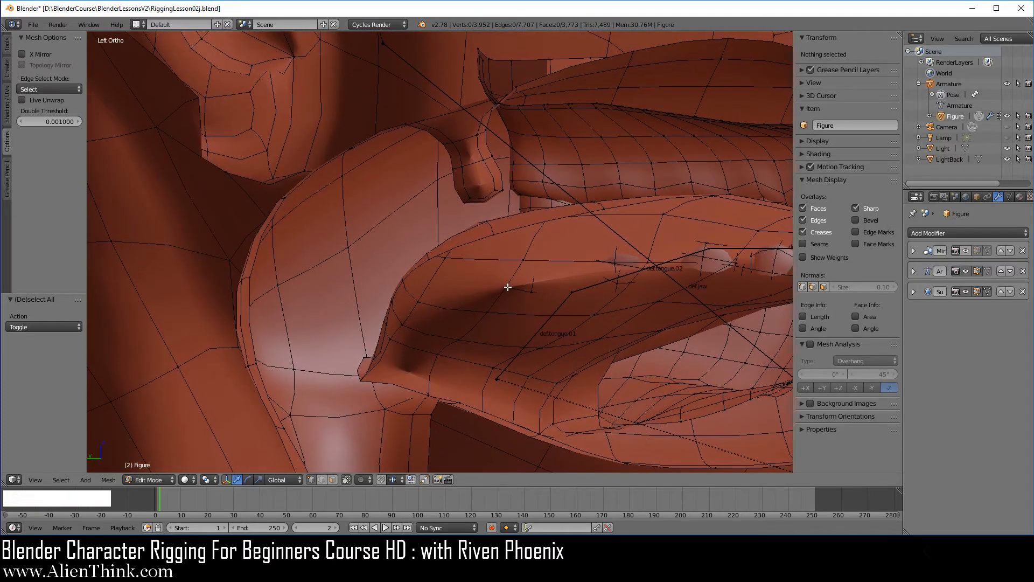
key("a")
key("a")
scroll(507, 287, "up", 4)
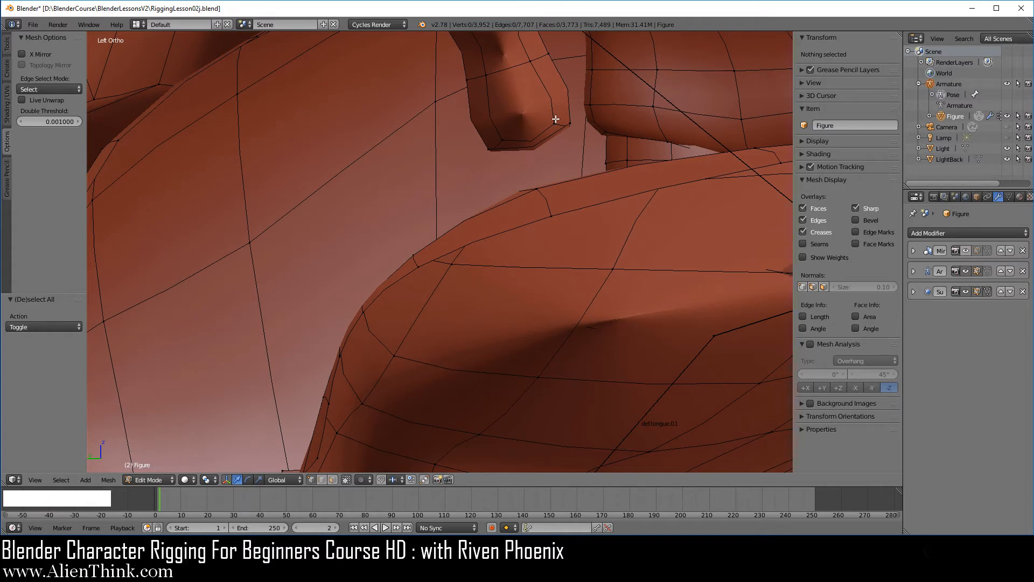
right_click(555, 119)
scroll(561, 195, "down", 3)
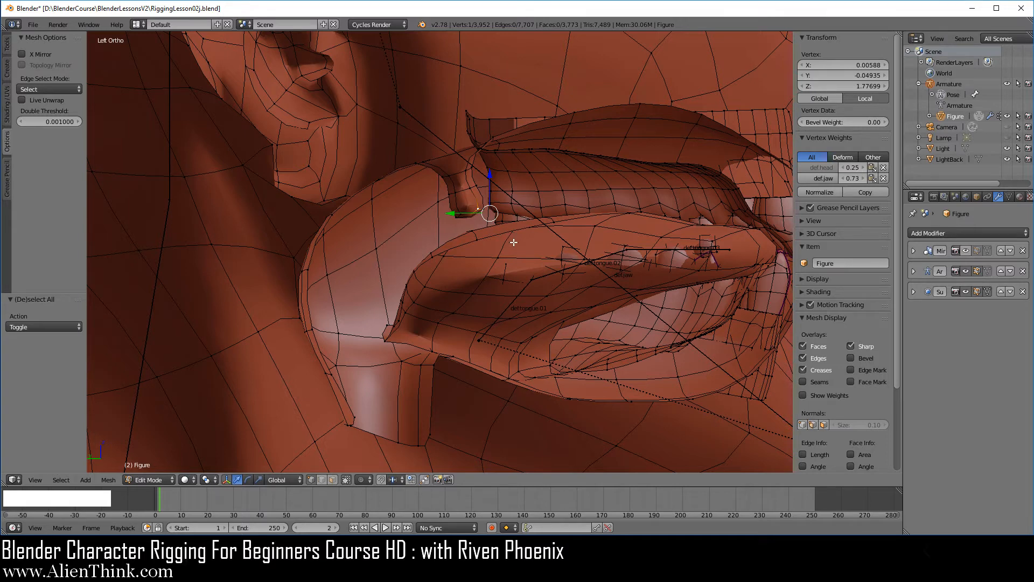
Grow the selection from the uvula across the palate and upper throat wall, shrinking it one step where it spreads too far.
key("ctrl+KP_Add")
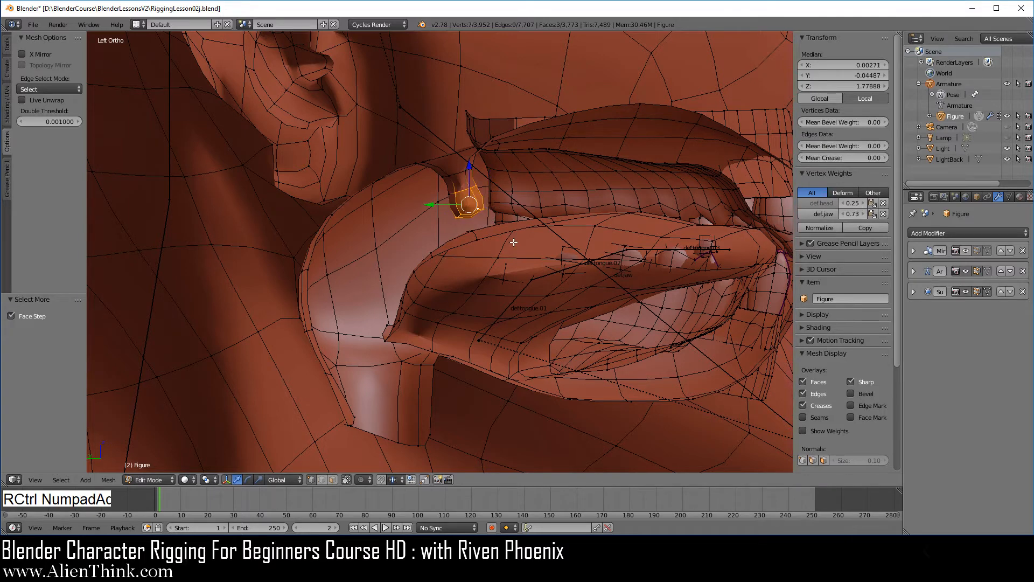
key("ctrl+KP_Add")
key("ctrl+KP_Add")
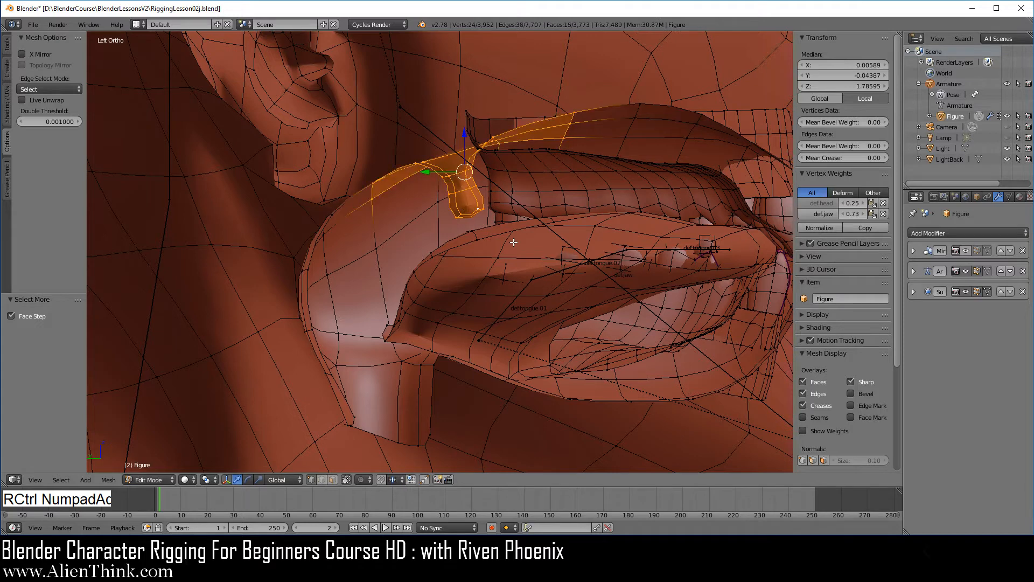
key("ctrl+KP_Add")
key("ctrl+KP_Subtract")
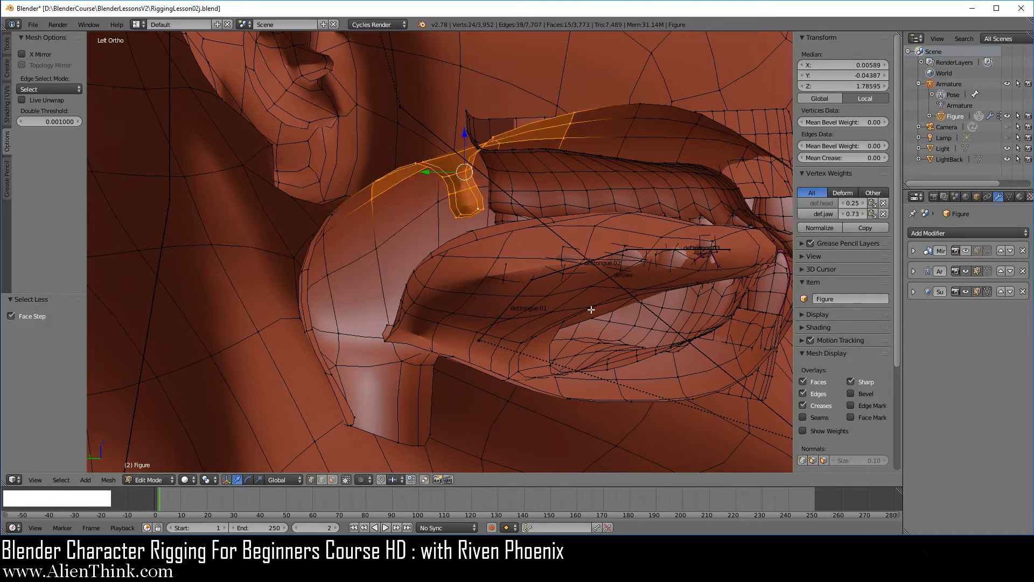
key("ctrl+KP_Add")
key("ctrl+KP_Add")
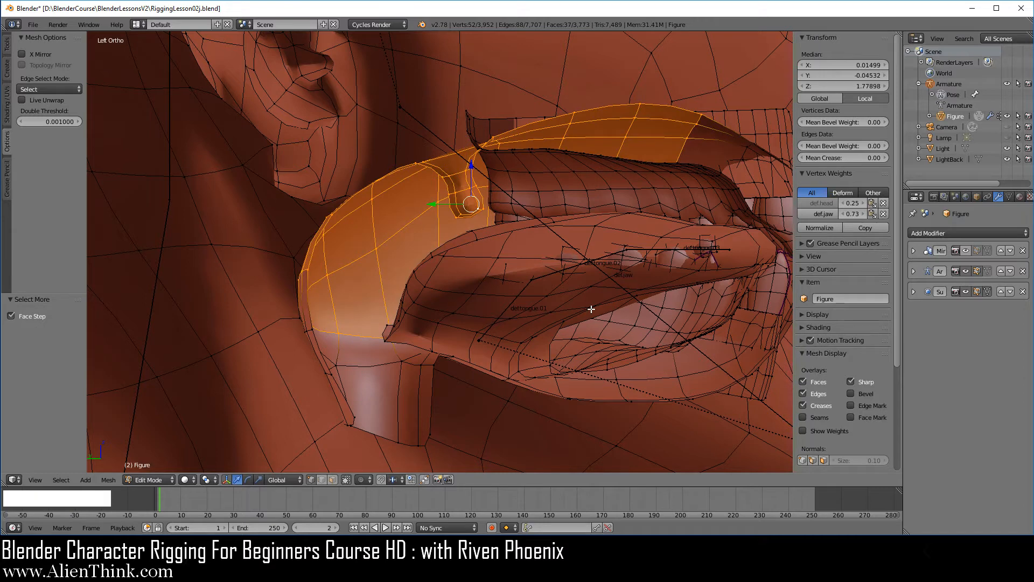
key("ctrl+KP_Add")
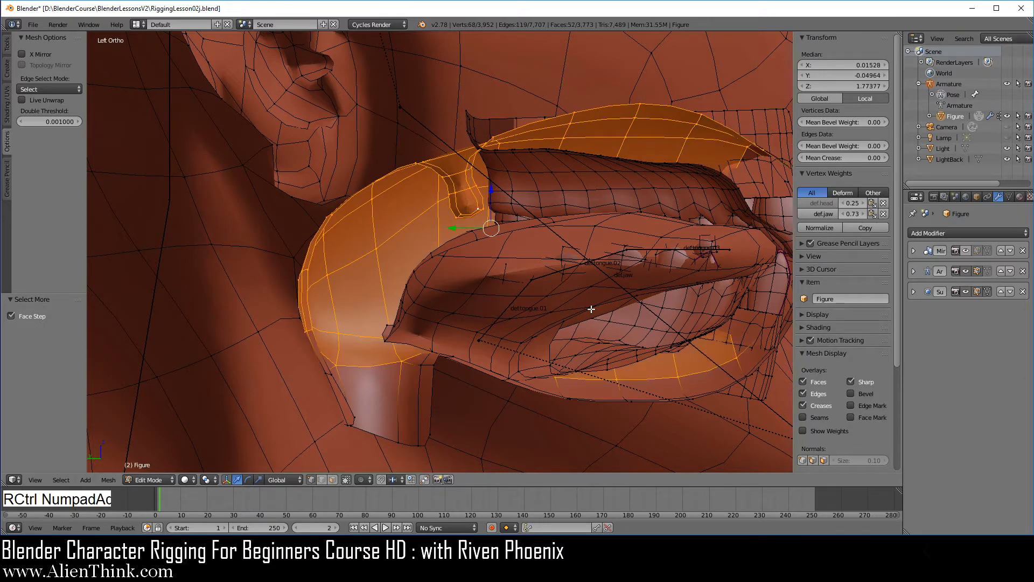
key("ctrl+KP_Subtract")
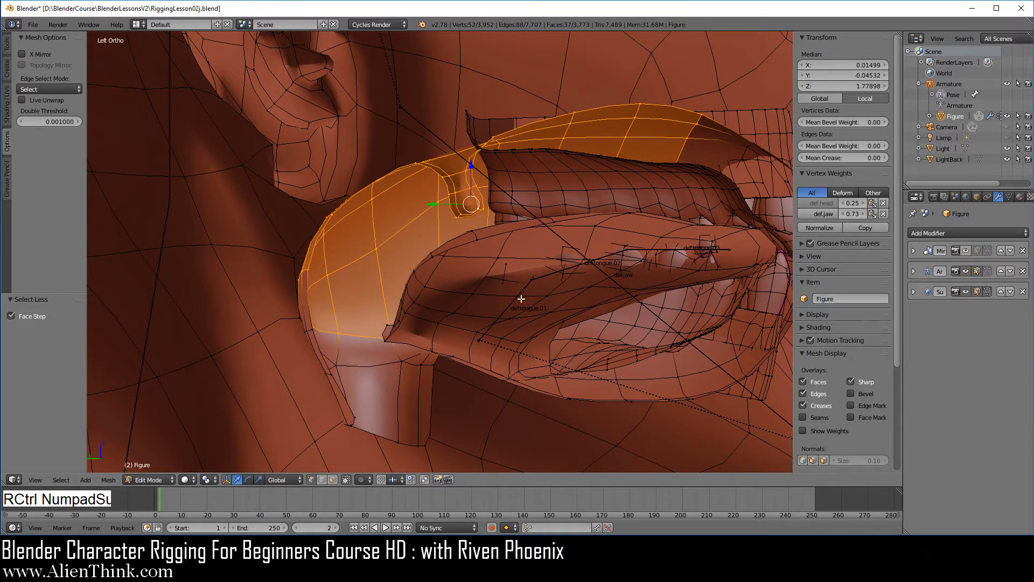
In wireframe shading, circle-deselect the throat and side vertices so only the uvula and the upper palate strip stay selected.
key("z")
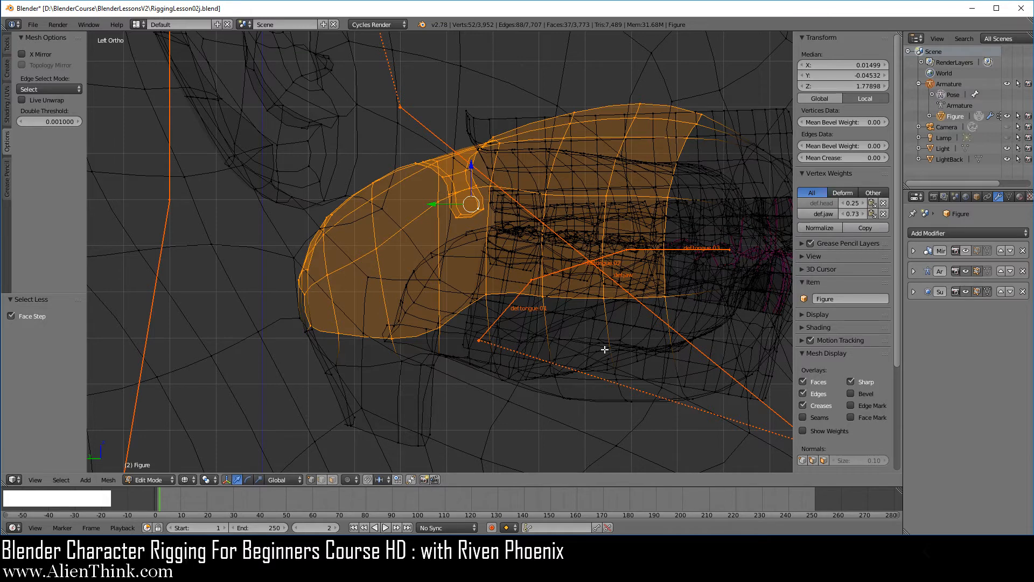
key("c")
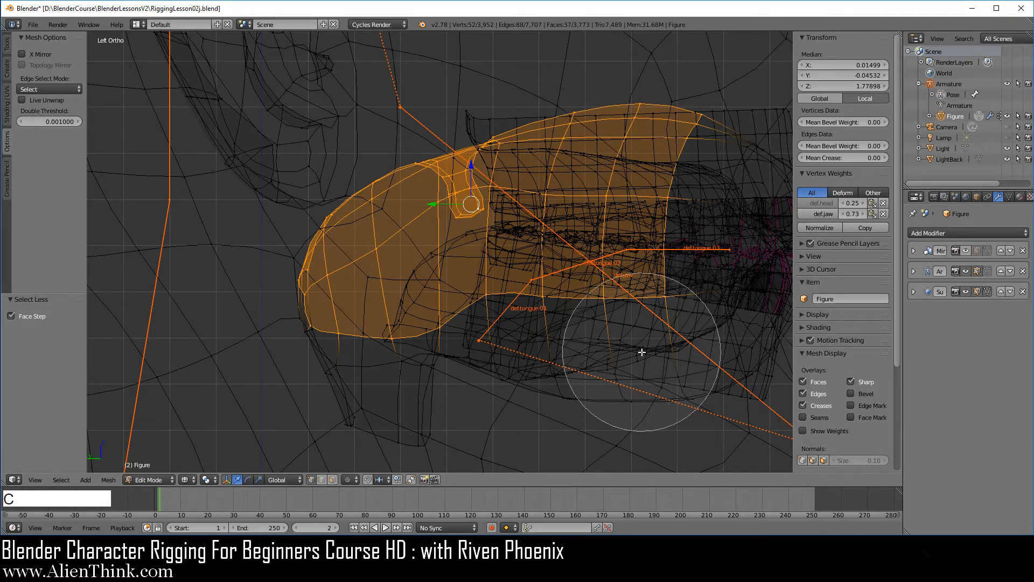
scroll(641, 346, "up", 3)
mouse_move(654, 323)
middle_mouse_down()
mouse_move(660, 306)
mouse_move(394, 350)
mouse_move(302, 347)
mouse_move(295, 227)
middle_mouse_up()
right_click(296, 228)
mouse_move(566, 226)
middle_mouse_down()
mouse_move(536, 243)
mouse_move(503, 308)
mouse_move(423, 319)
mouse_move(388, 300)
mouse_move(584, 293)
mouse_move(461, 289)
mouse_move(397, 339)
mouse_move(484, 339)
mouse_move(703, 266)
middle_mouse_up()
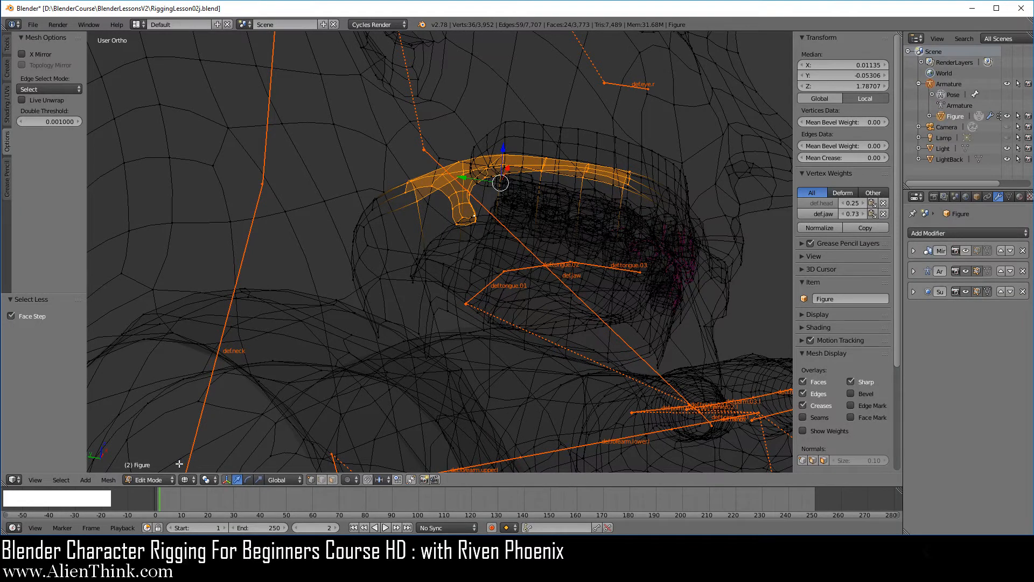
Return the Figure mesh to Weight Paint mode, enable vertex selection masking, and bring up the brush and weight tools for def.jaw.
left_click(160, 479)
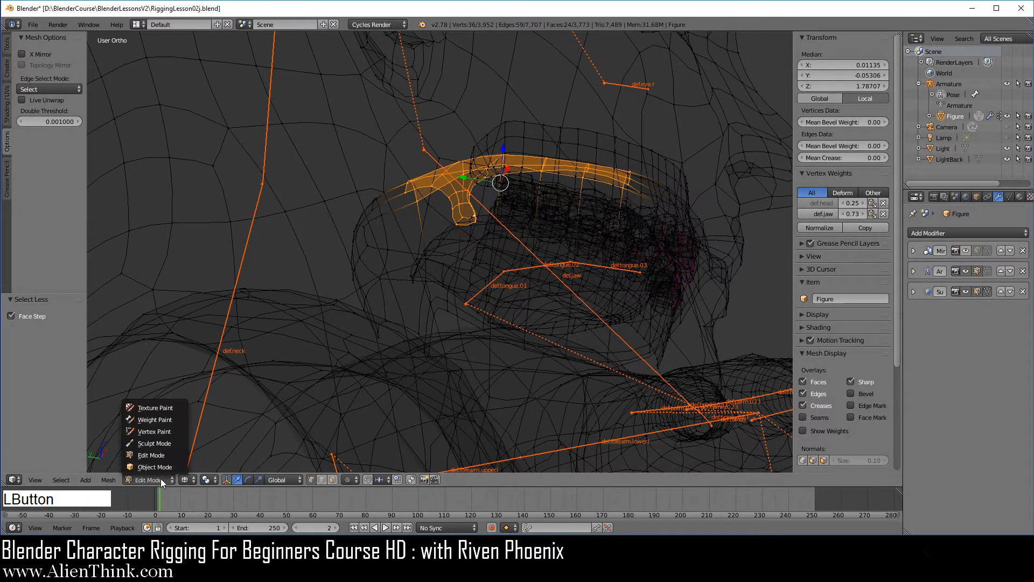
left_click(164, 420)
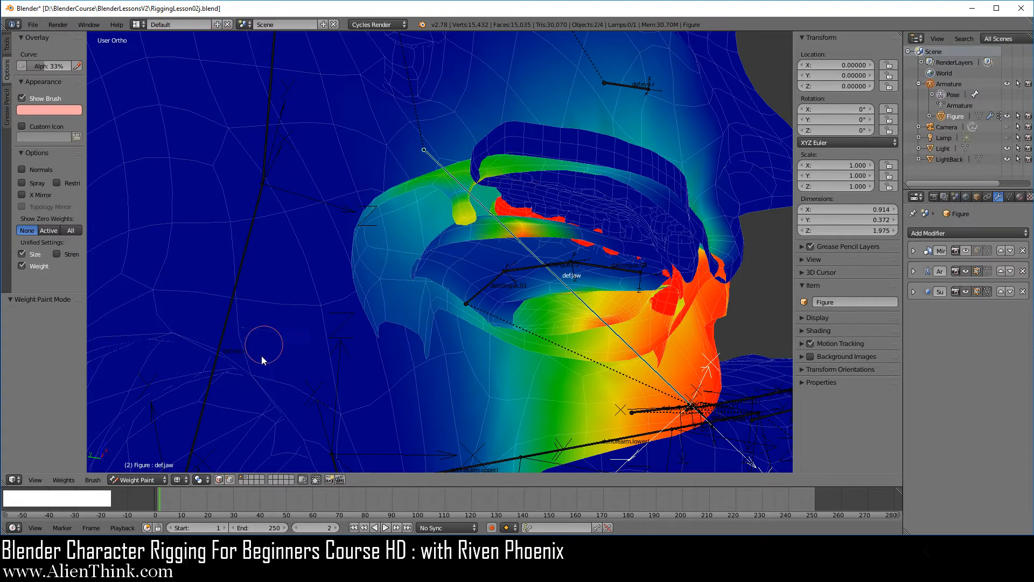
left_click(229, 480)
middle_click_drag(618, 238, 561, 298)
scroll(561, 297, "up", 3)
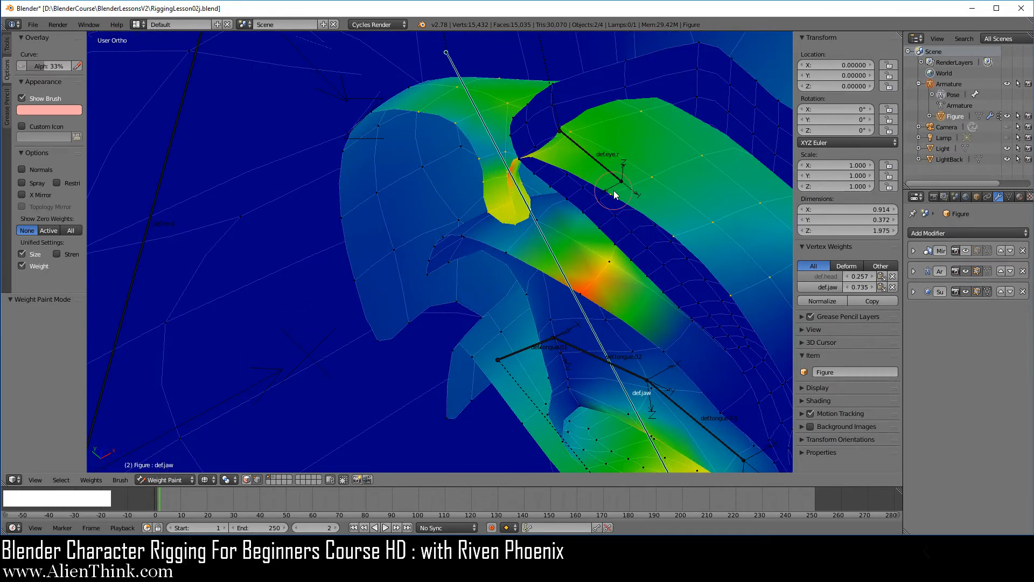
scroll(614, 195, "down", 4)
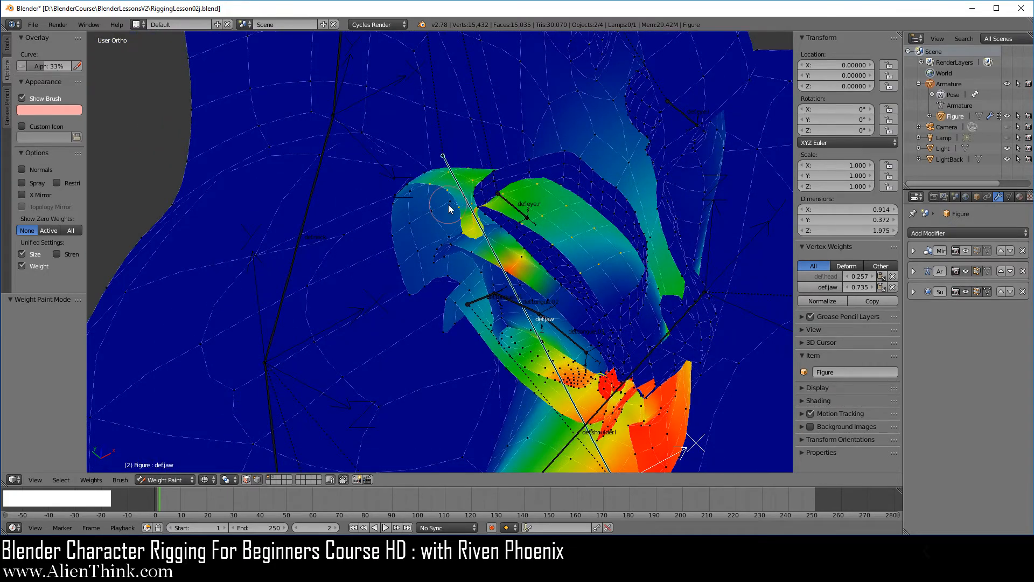
left_click(7, 46)
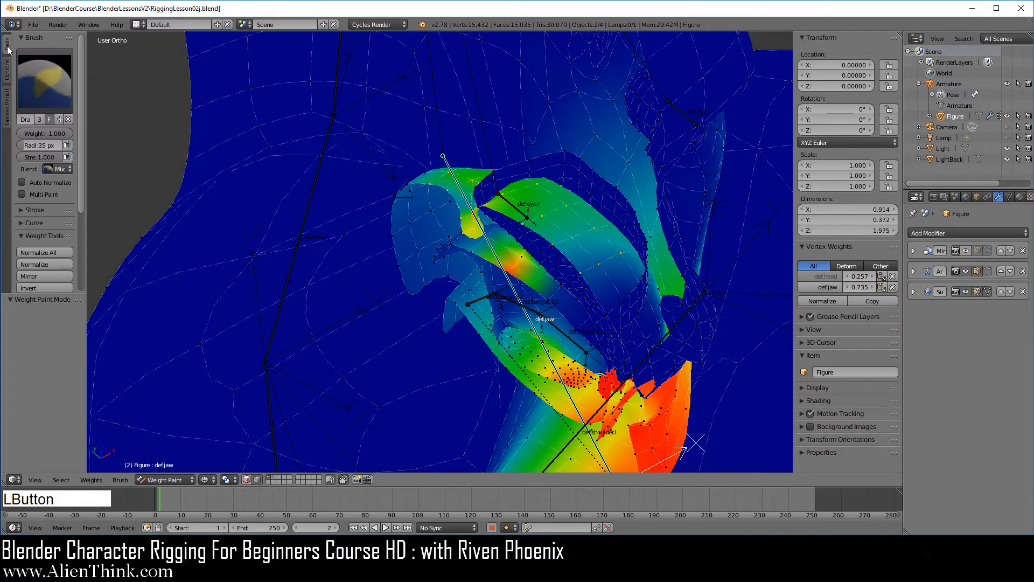
Test-rotate the def.jaw bone in the left side view to check the uvula and palate, then cancel the rotation.
key("ctrl+KP_3")
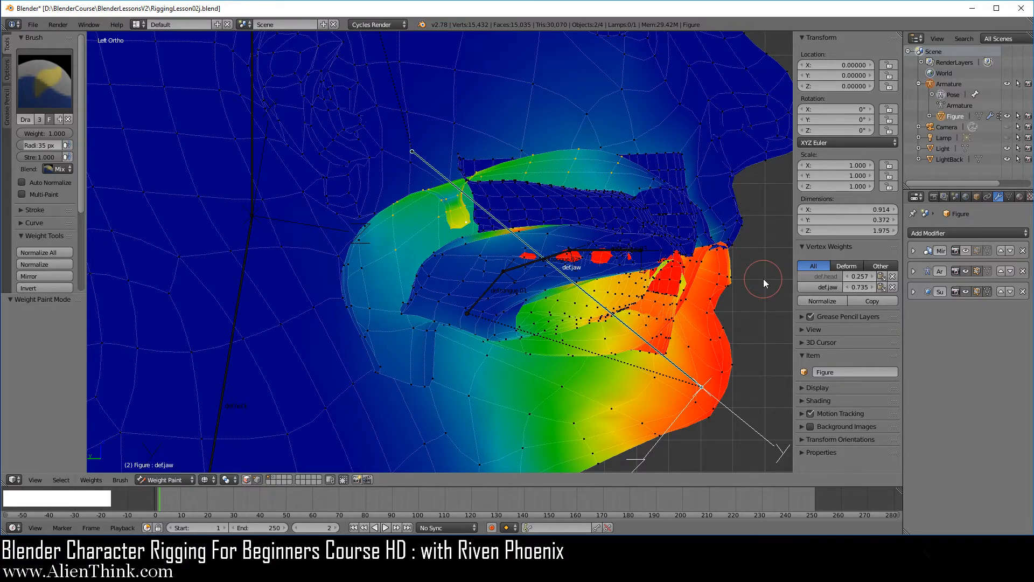
key("r")
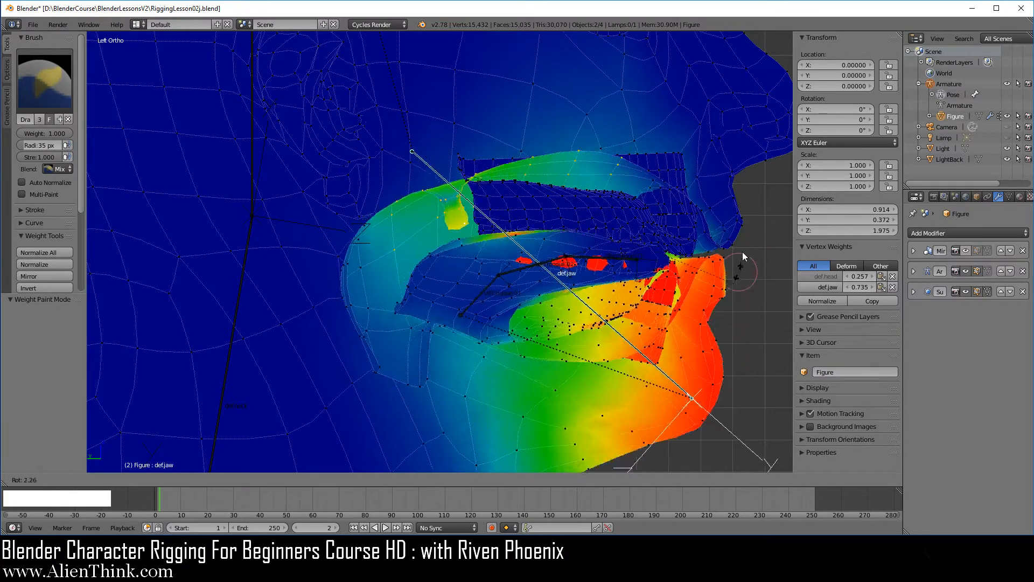
right_click(712, 297)
Apply Levels to the active def.jaw group with an offset of -0.960 for the selected uvula and upper palate vertices.
scroll(31, 192, "down", 5)
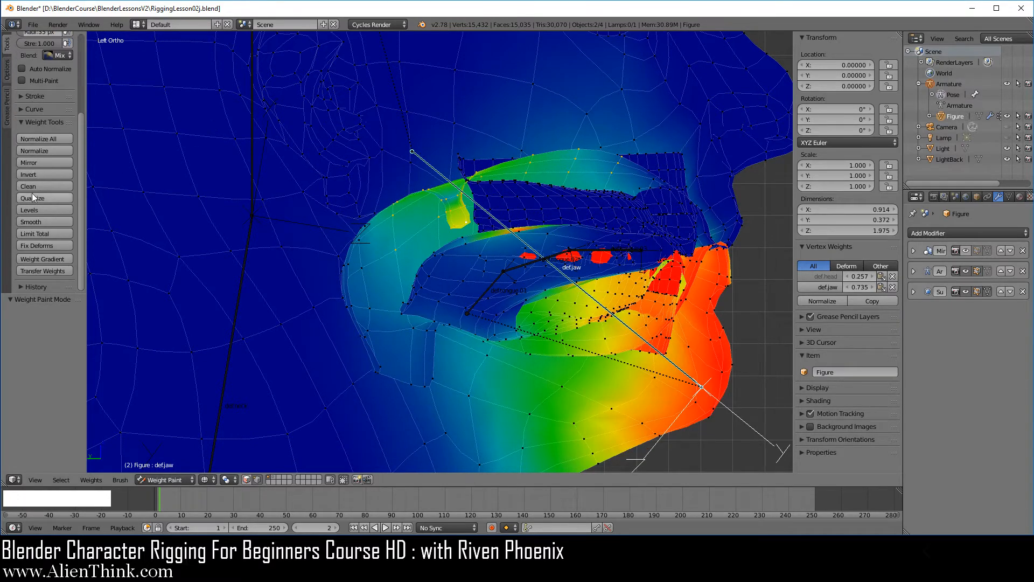
left_click(39, 211)
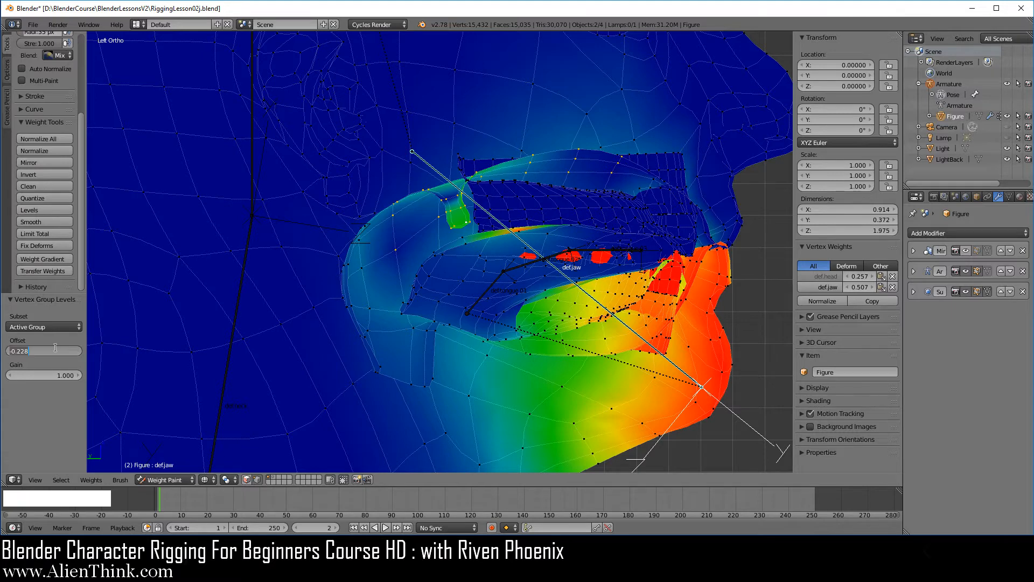
type("0")
key("Return")
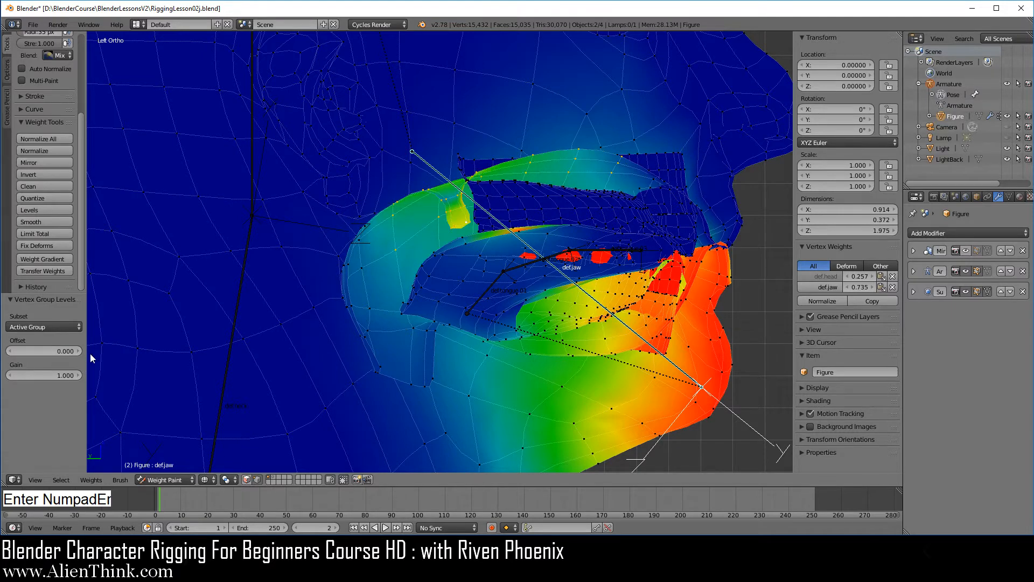
left_click(63, 350)
left_click_drag(62, 351, 12, 351)
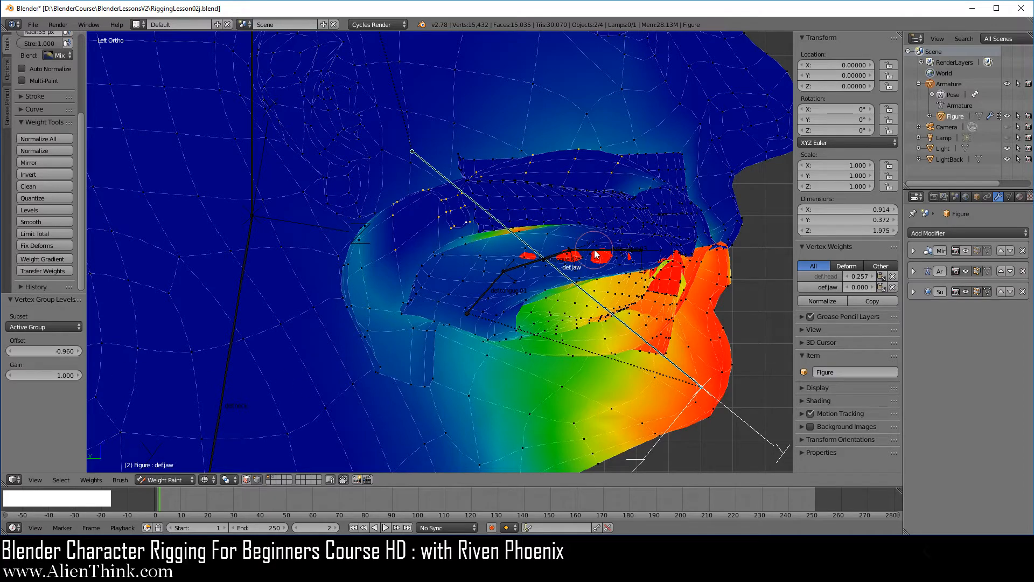
Test the def.jaw rotation against the reweighted palate, cancelling each try, and turn off vertex selection masking.
key("r")
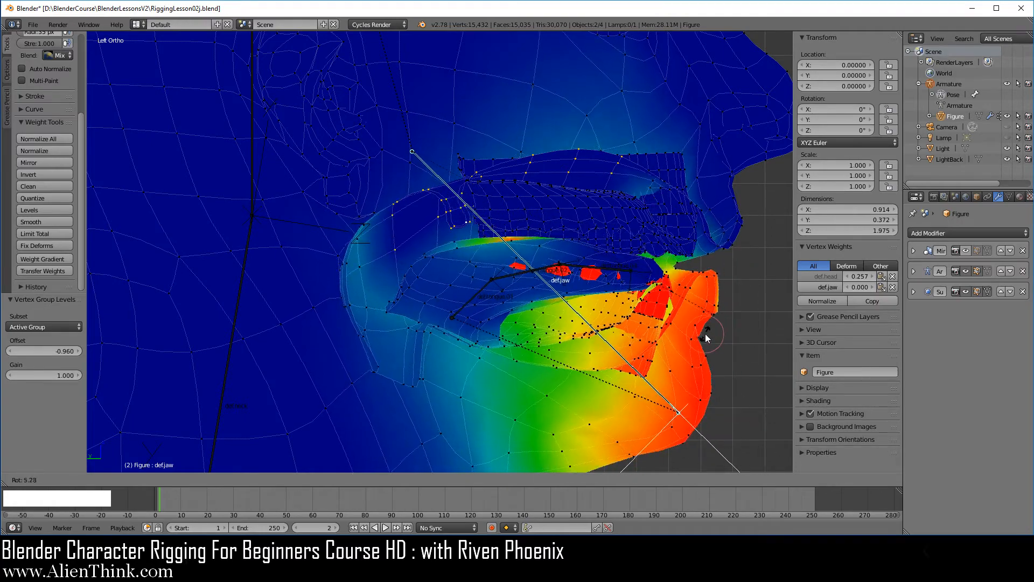
right_click(683, 228)
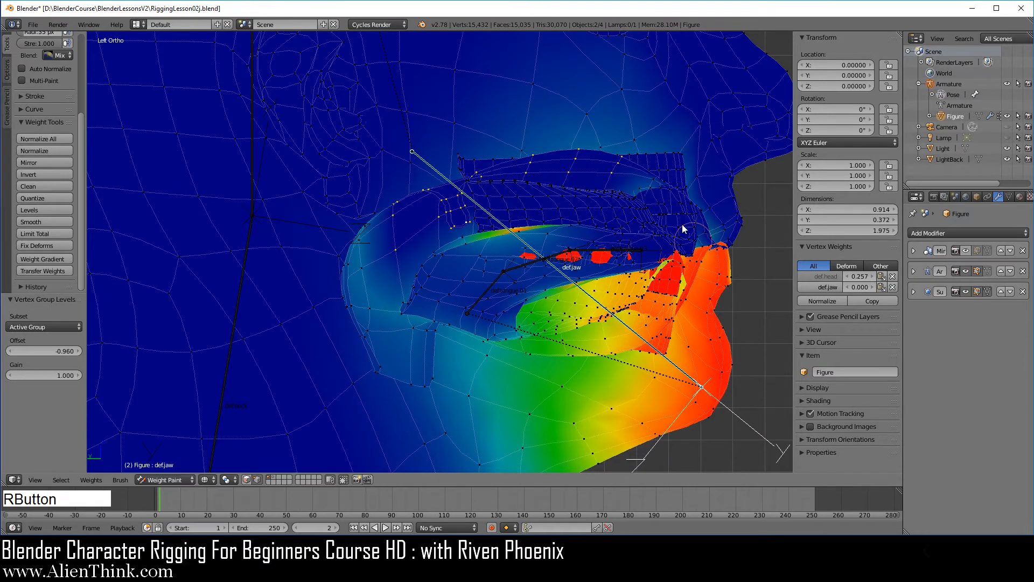
left_click(257, 480)
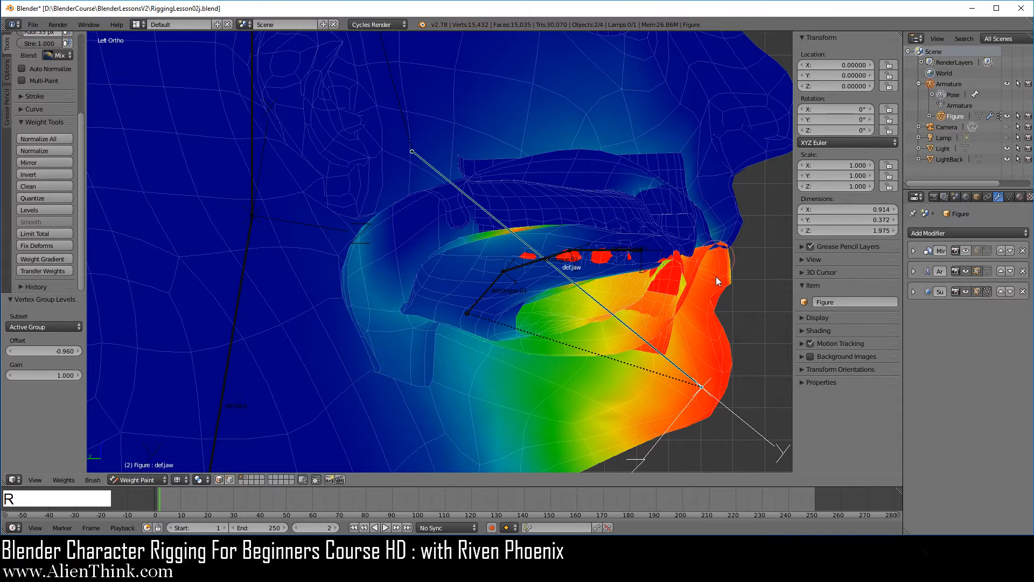
right_click(709, 254)
Return the Figure mesh to Object Mode with solid shading and show its Mirror modifier in the viewport.
left_click(156, 478)
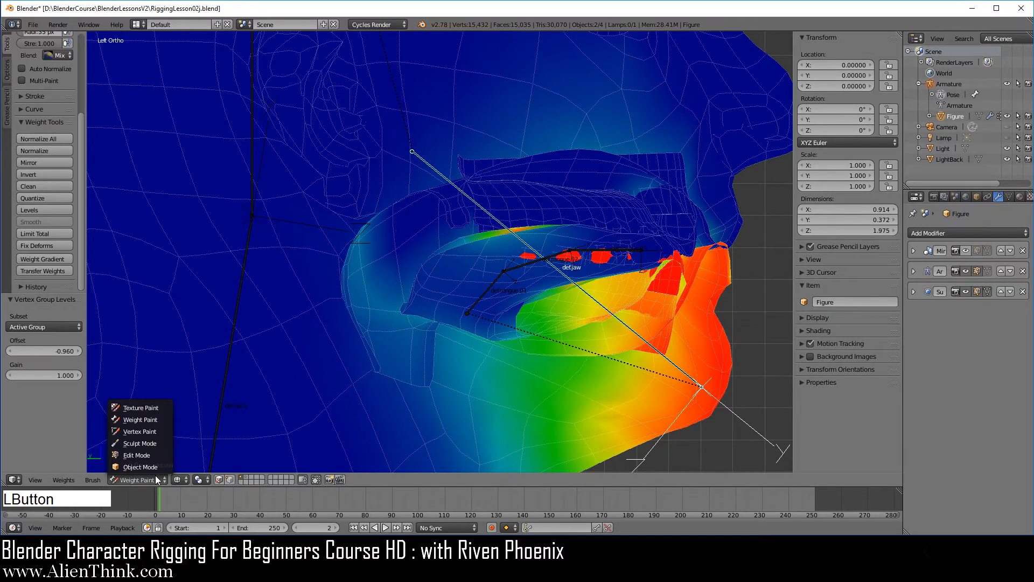
left_click(154, 468)
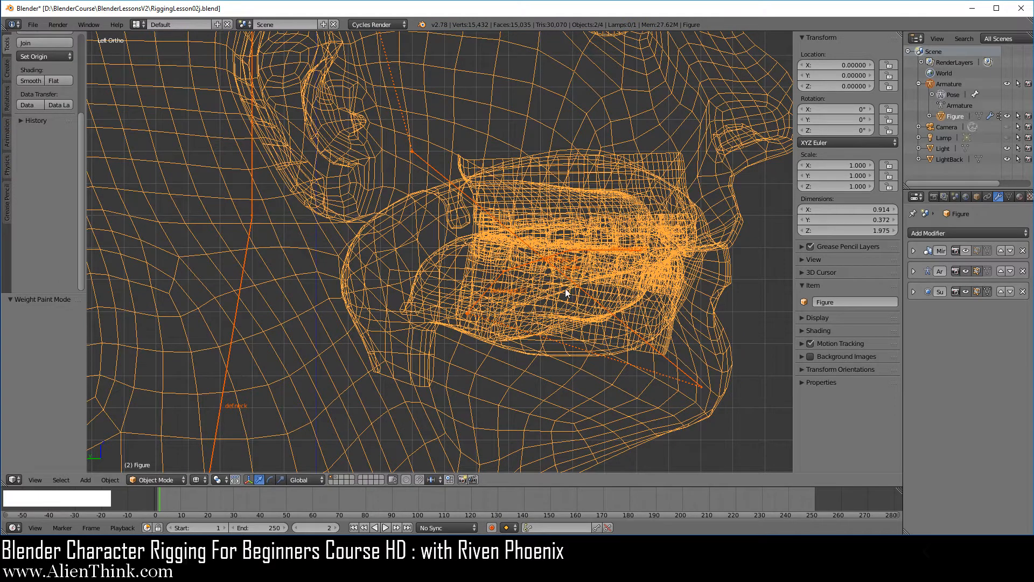
key("z")
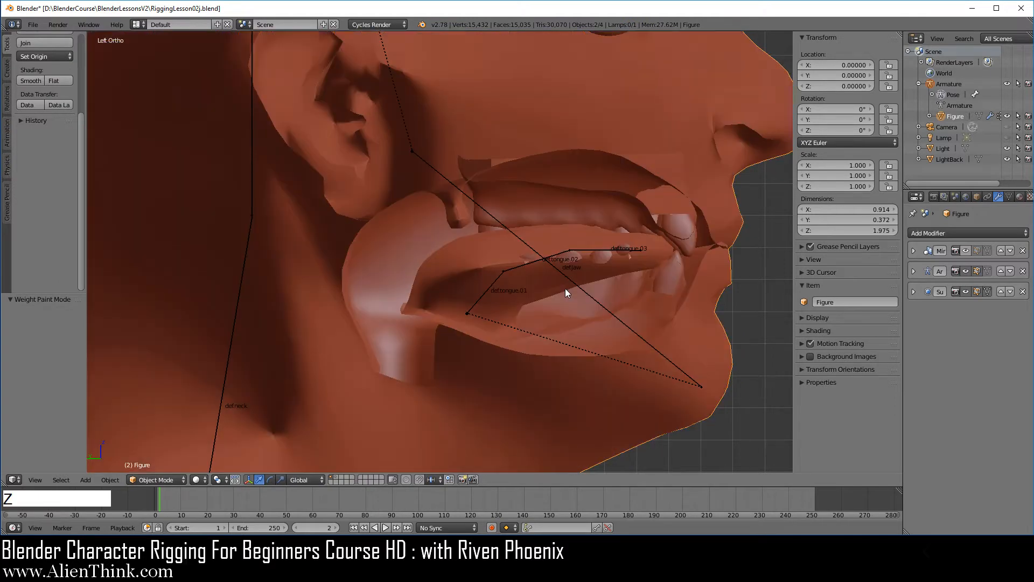
left_click(998, 196)
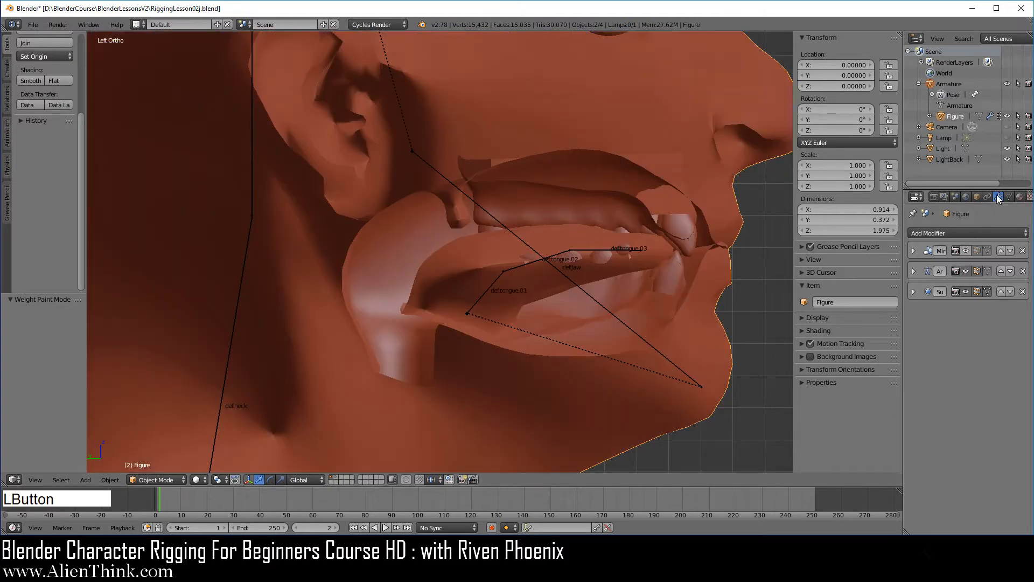
left_click(965, 251)
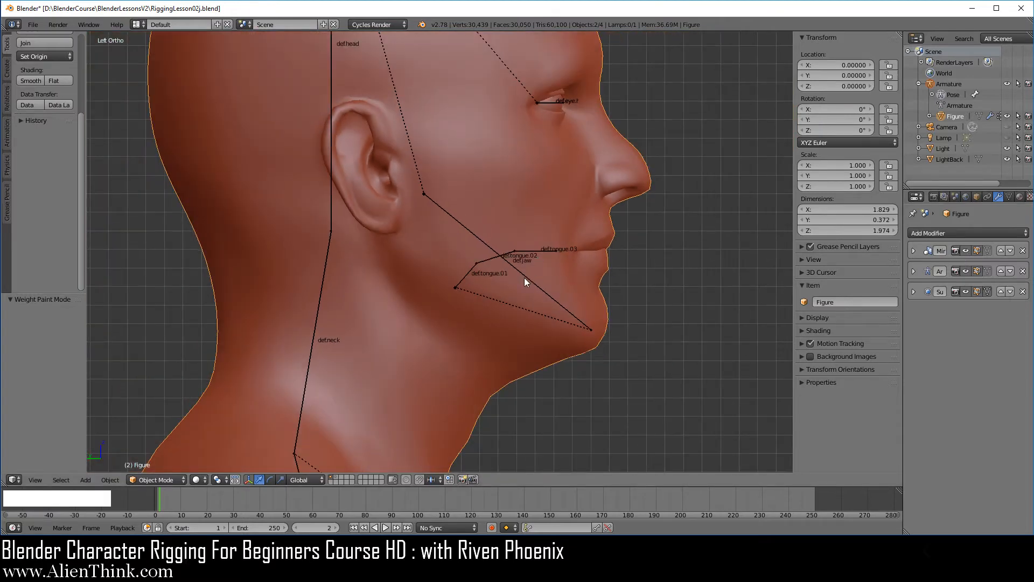
Select the def.jaw bone and trackball-rotate it about 34° in the front view to open the mouth wide.
right_click(525, 280)
key("KP_1")
scroll(510, 302, "up", 4)
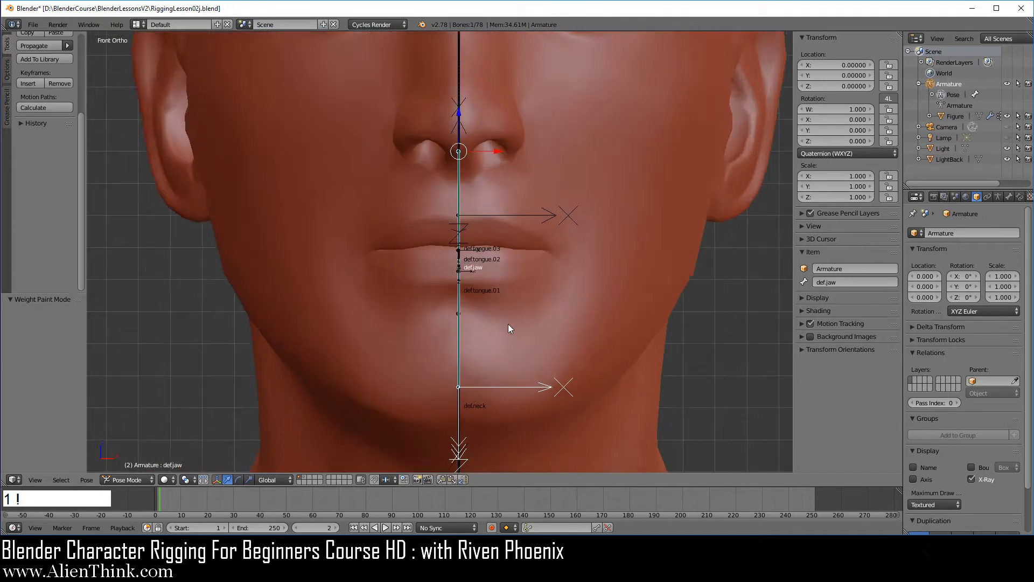
middle_click_drag(506, 334, 506, 263, "shift")
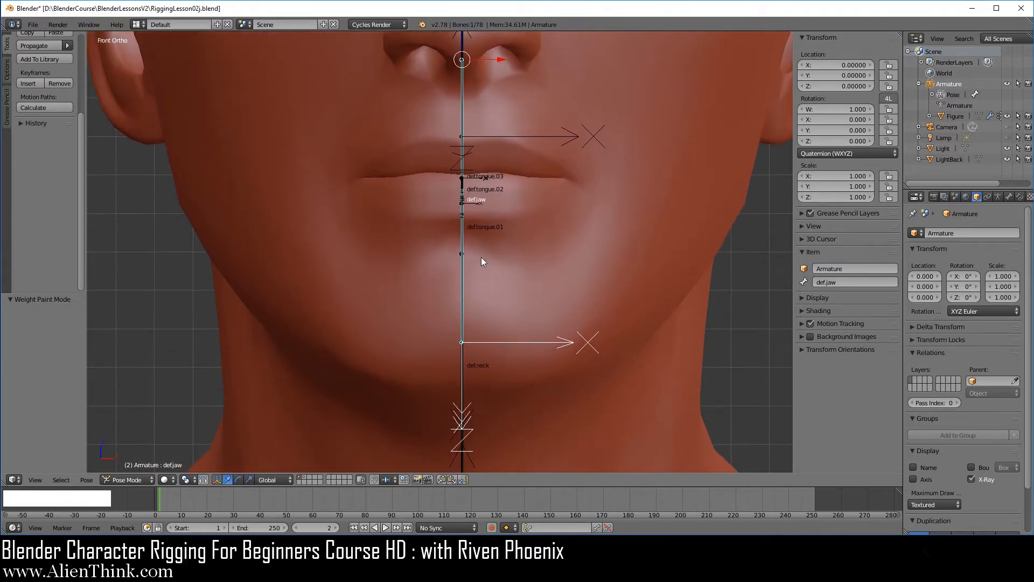
key("r")
key("r")
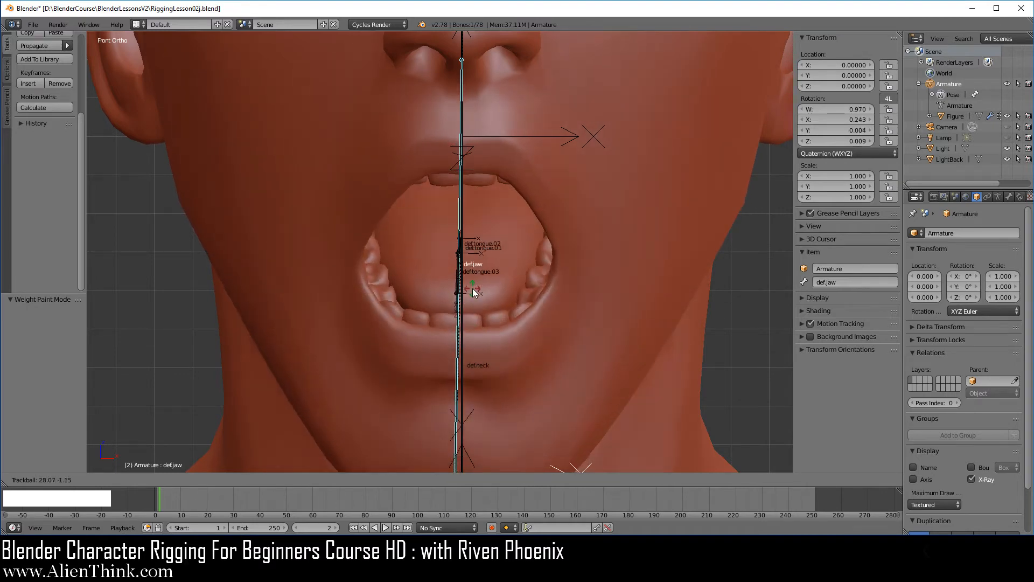
left_click(475, 296)
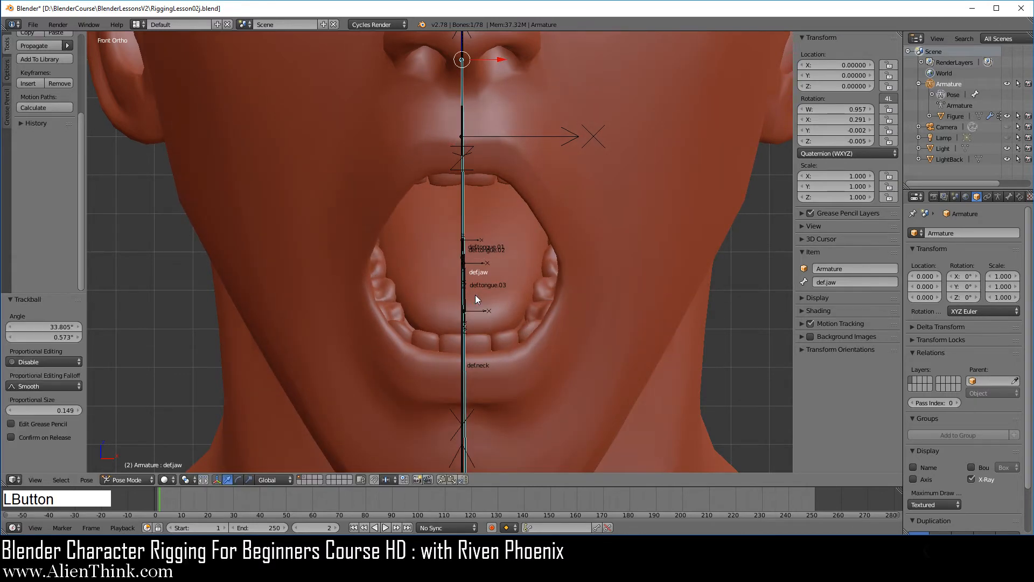
Trackball-rotate the def.tongue.03 bone by about -10° and -9° to raise the tongue tip.
middle_click_drag(475, 295, 441, 304)
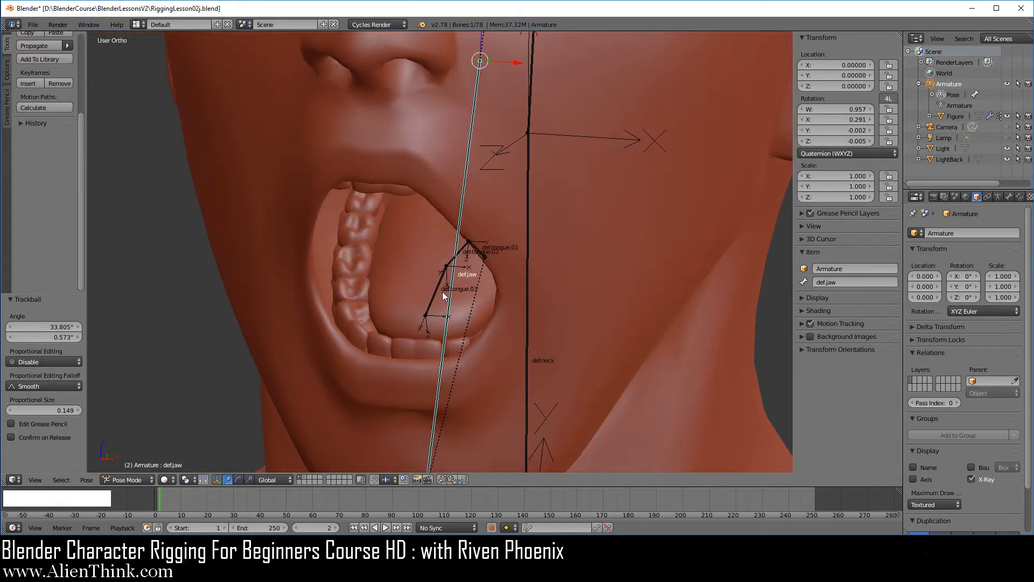
right_click(443, 284)
key("r")
key("r")
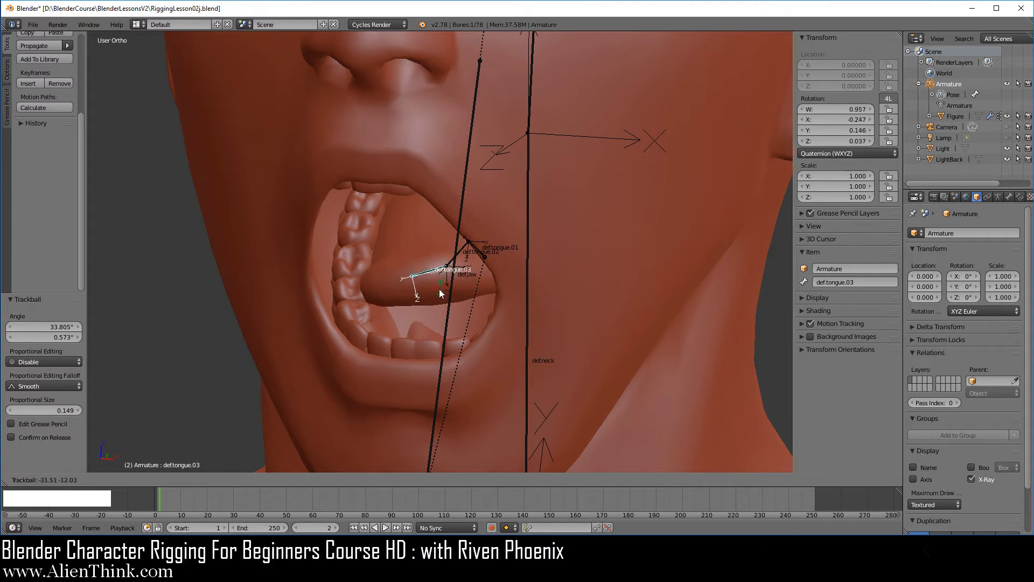
right_click(448, 305)
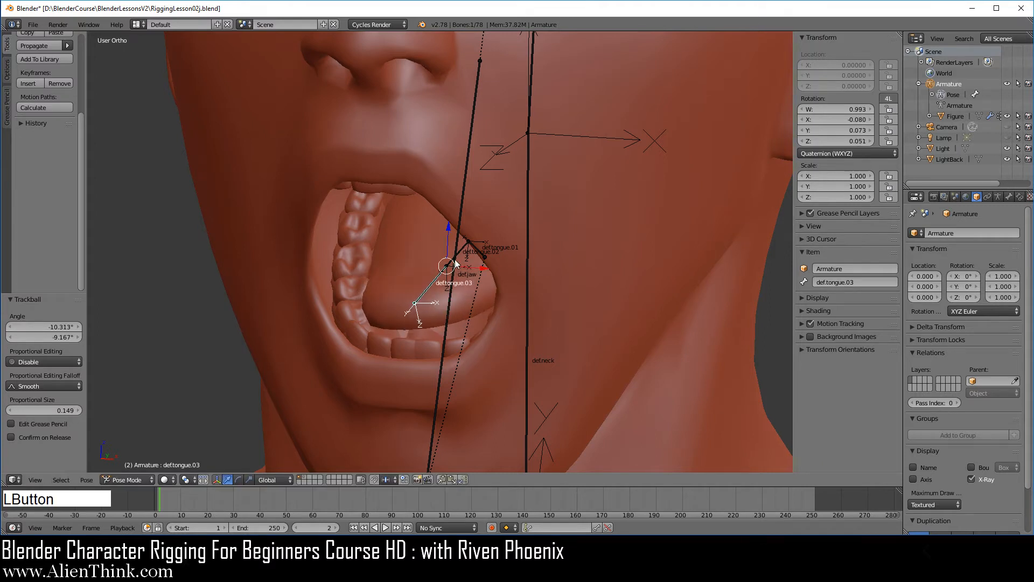
Trackball-rotate the def.tongue.02 bone by about -20° and -8° to lift the tongue, and inspect the mouth floor beneath it.
right_click(459, 256)
right_click(458, 255)
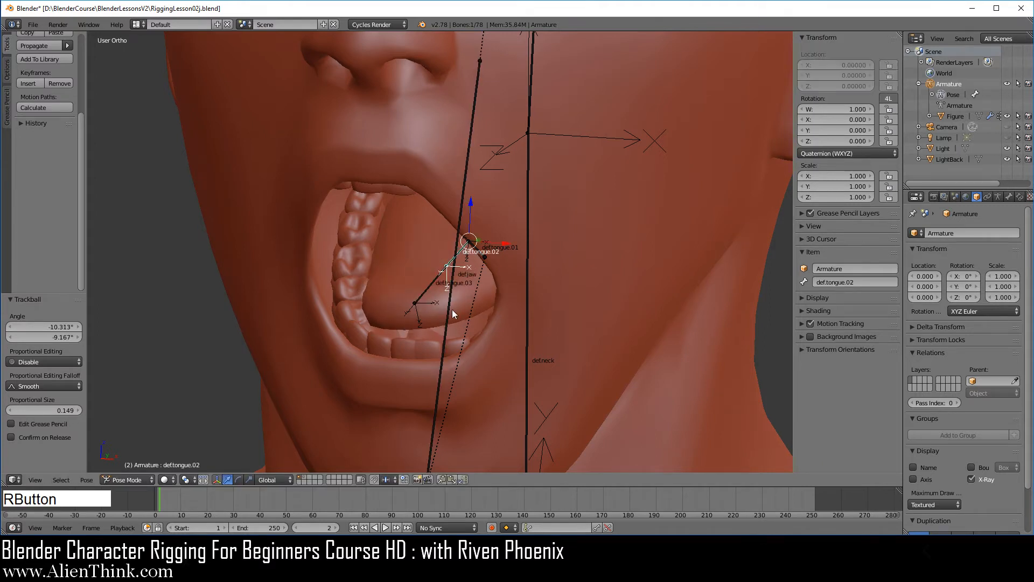
key("r")
key("r")
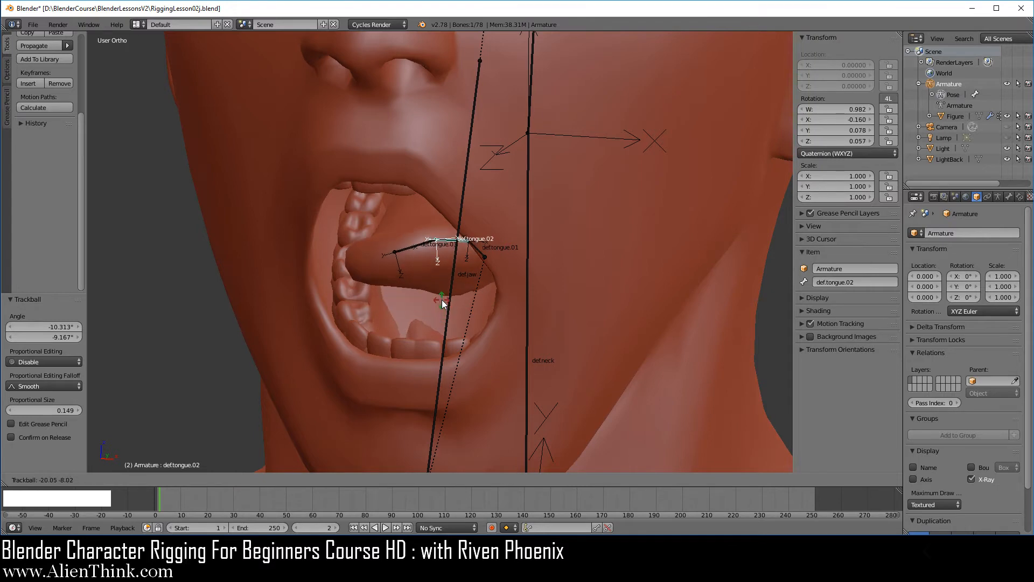
left_click(442, 299)
scroll(439, 341, "up", 2)
middle_click_drag(440, 342, 474, 277, "shift")
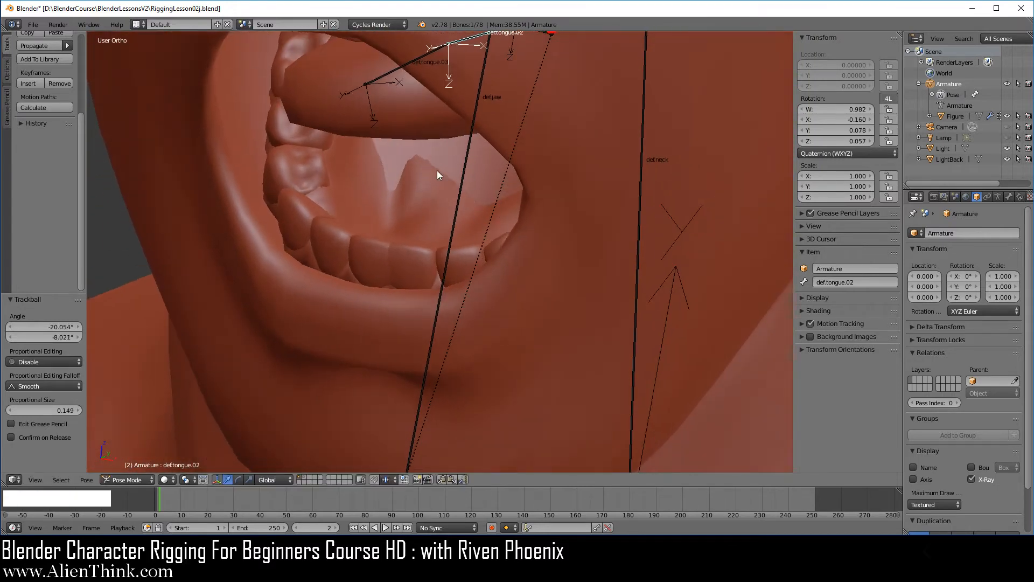
scroll(513, 242, "down", 3)
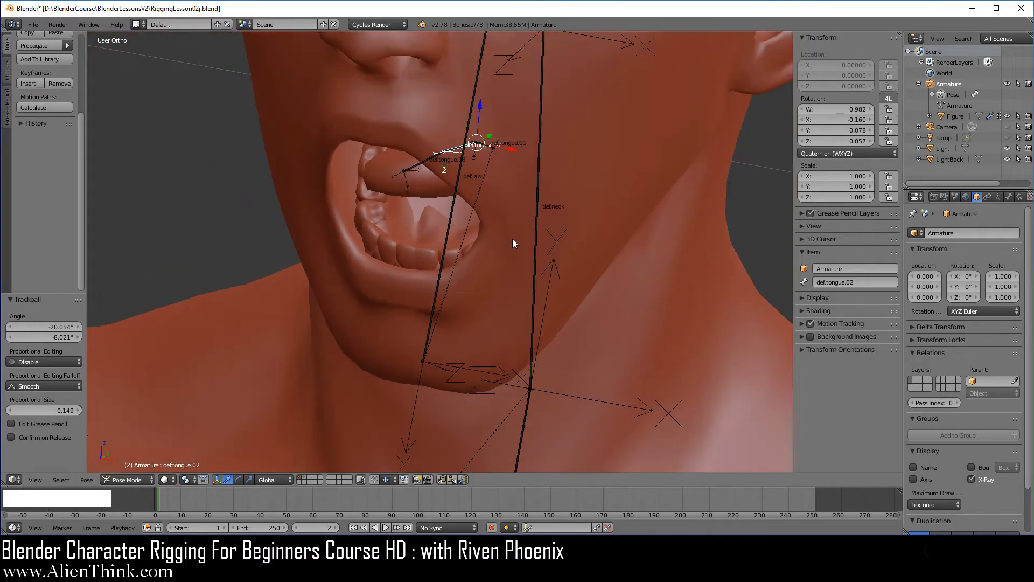
Rotate the def.jaw bone by about 14.3° in the right side wireframe view to partly close the mouth, and inspect it in solid shading.
key("KP_3")
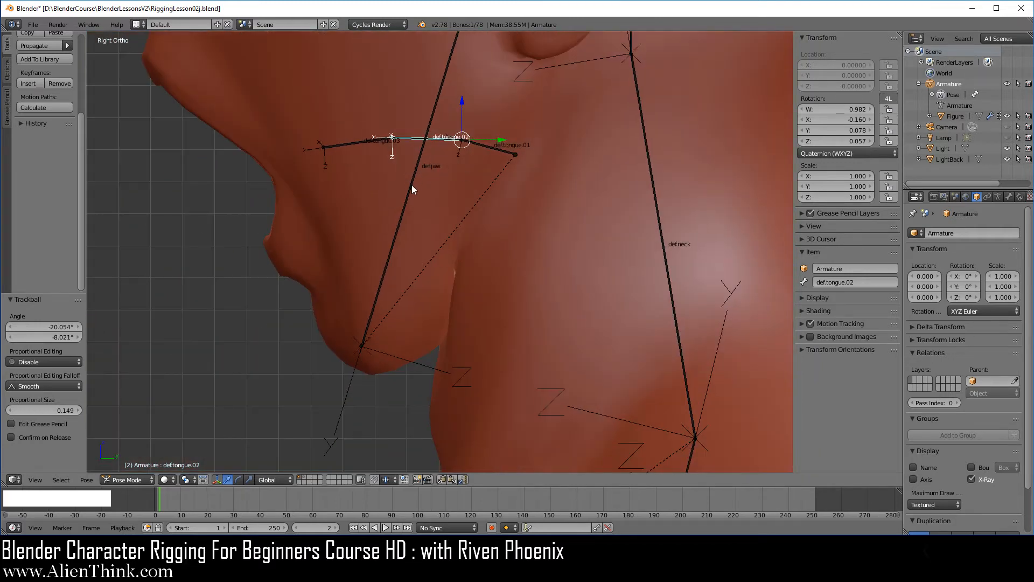
right_click(412, 185)
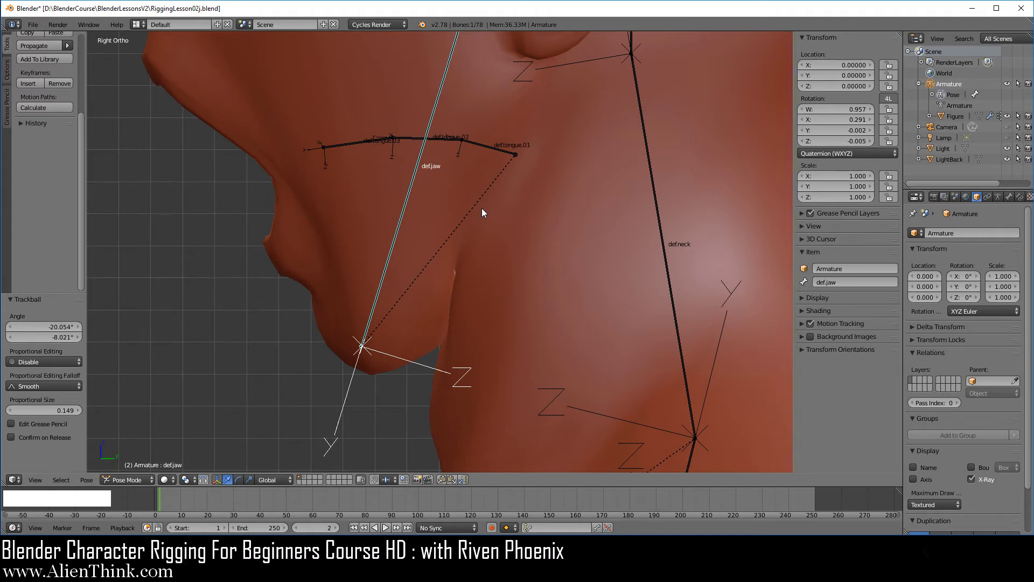
key("z")
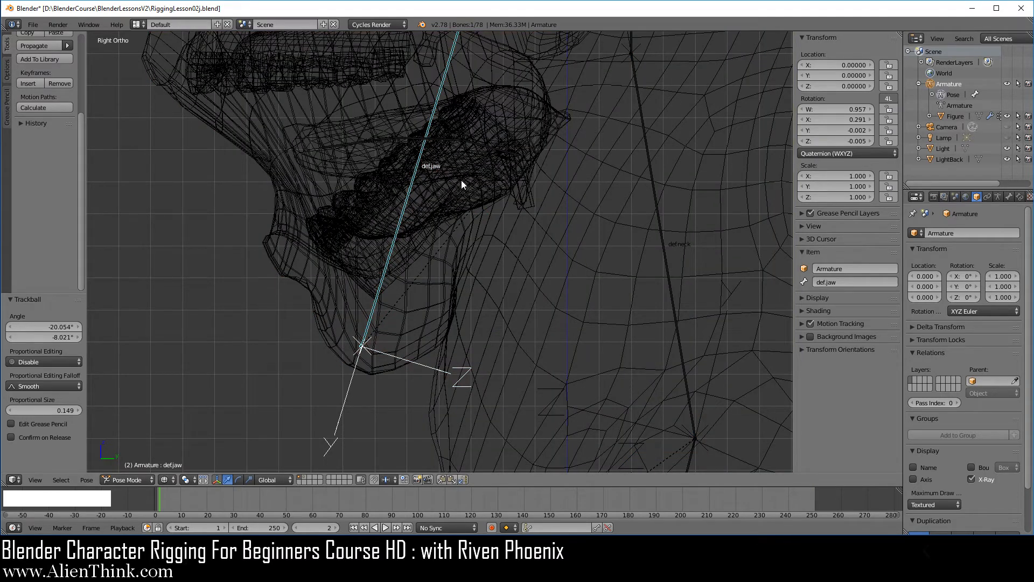
middle_click_drag(506, 241, 481, 208, "shift")
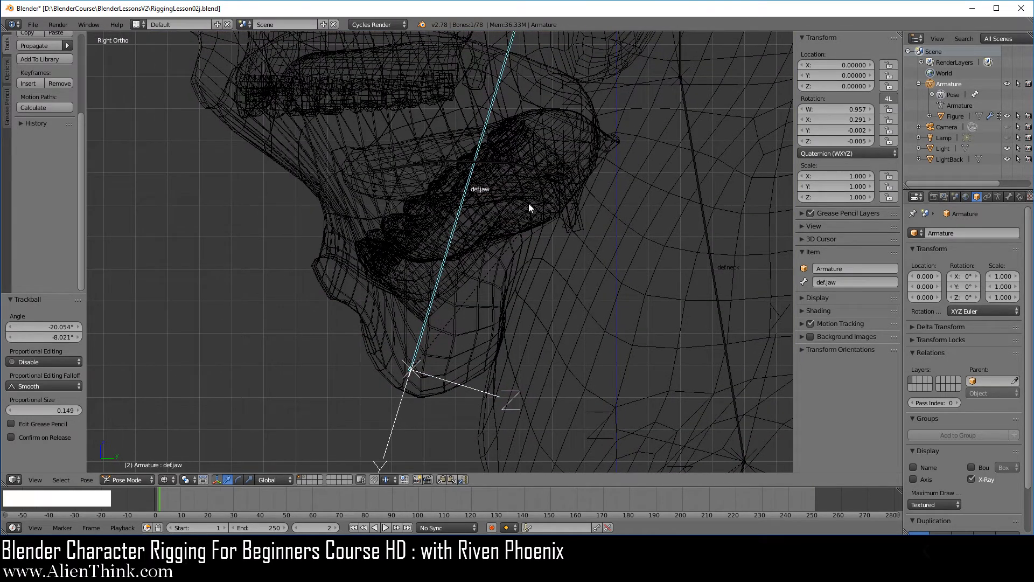
key("r")
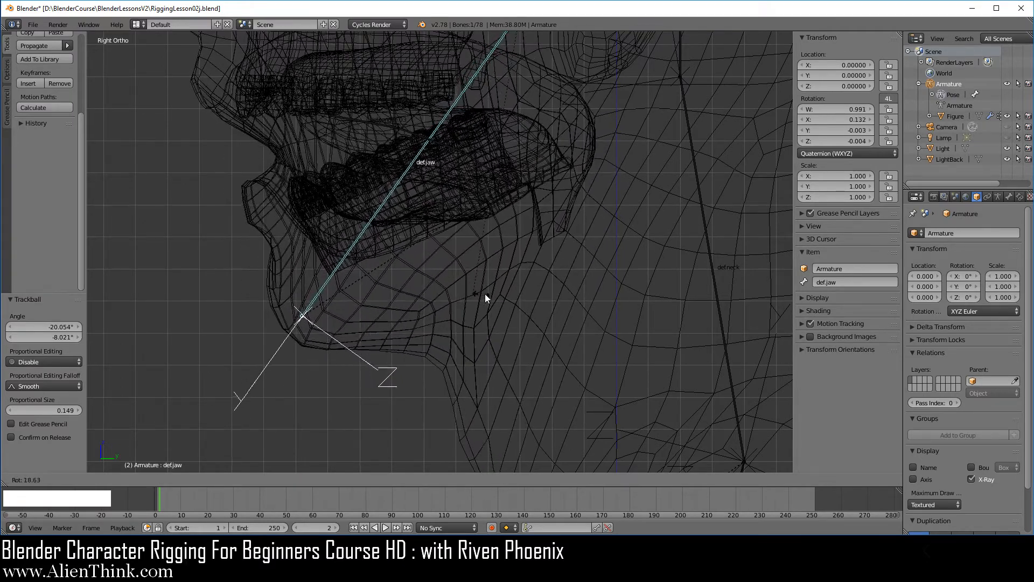
left_click(443, 265)
key("z")
mouse_move(390, 238)
middle_mouse_down()
mouse_move(399, 215)
mouse_move(543, 269)
mouse_move(521, 287)
middle_mouse_up()
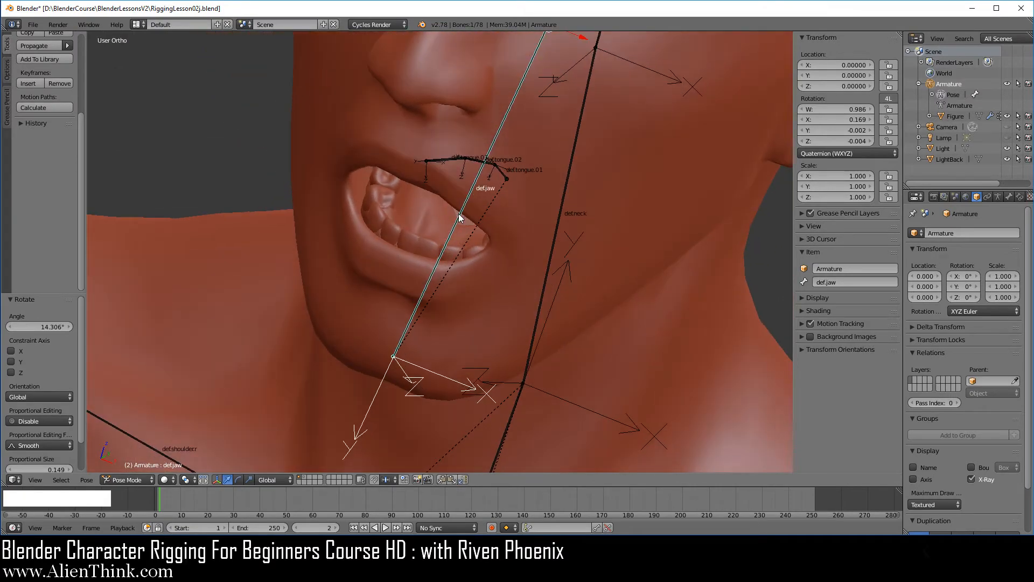
mouse_move(457, 247)
middle_mouse_down()
mouse_move(508, 257)
mouse_move(535, 238)
mouse_move(542, 255)
mouse_move(440, 220)
middle_mouse_up()
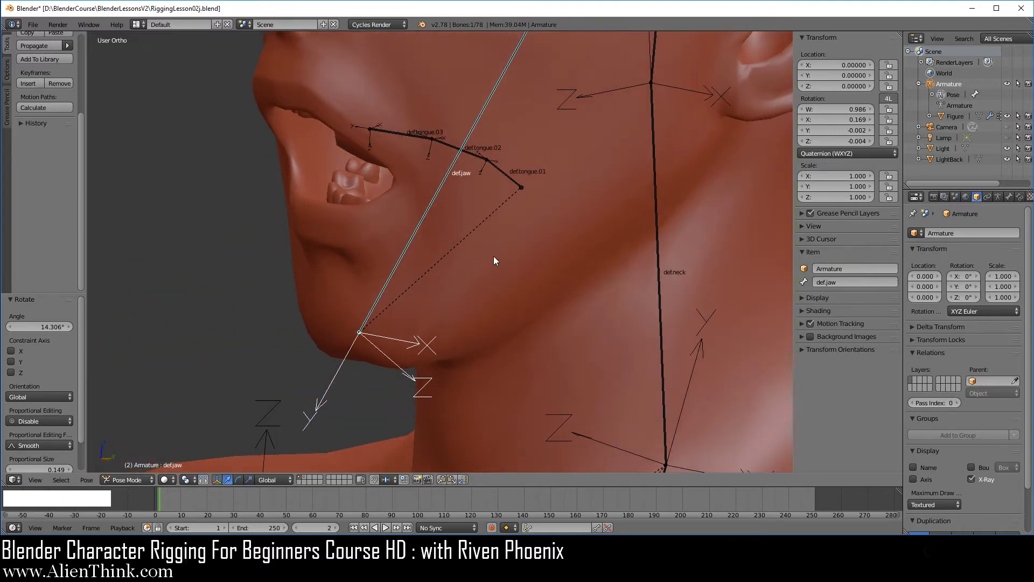
Clear the def.jaw bone's rotation, rotate it by about -7.7° in the right side wireframe view, and inspect the mouth in solid shading.
key("z")
scroll(495, 257, "up", 2)
key("KP_3")
scroll(496, 256, "up", 2)
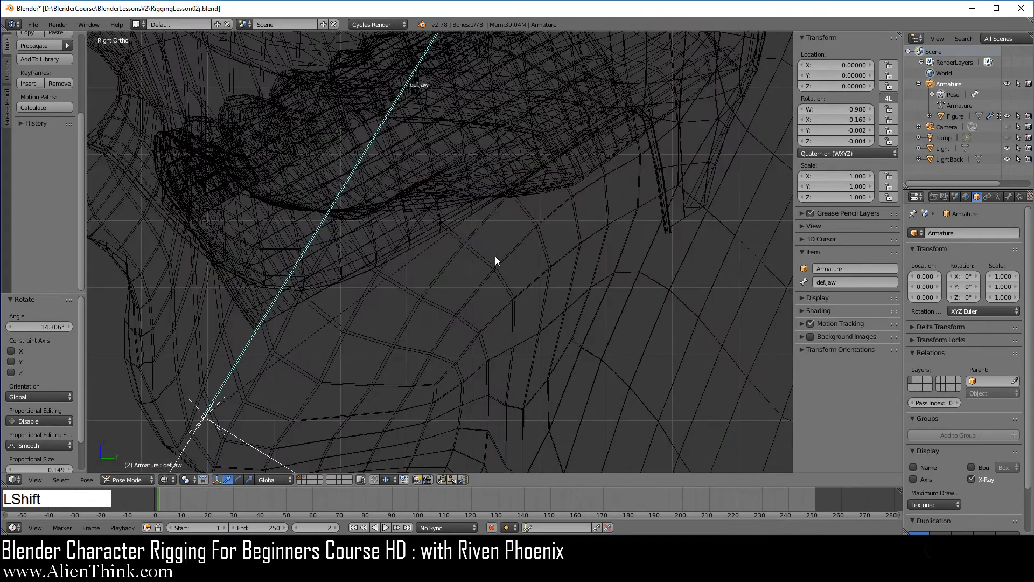
middle_click_drag(496, 256, 500, 296, "shift")
key("alt+r")
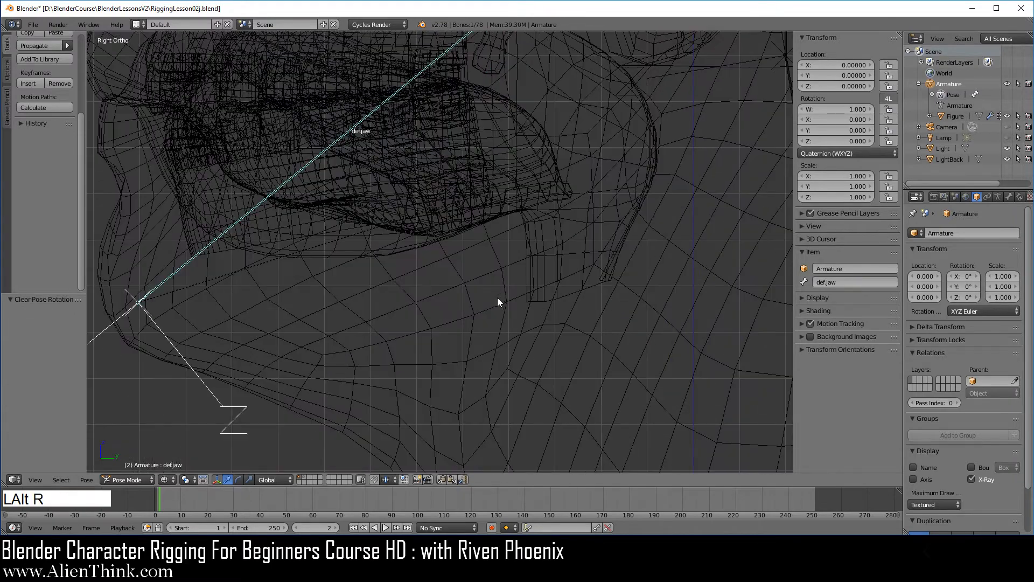
key("r")
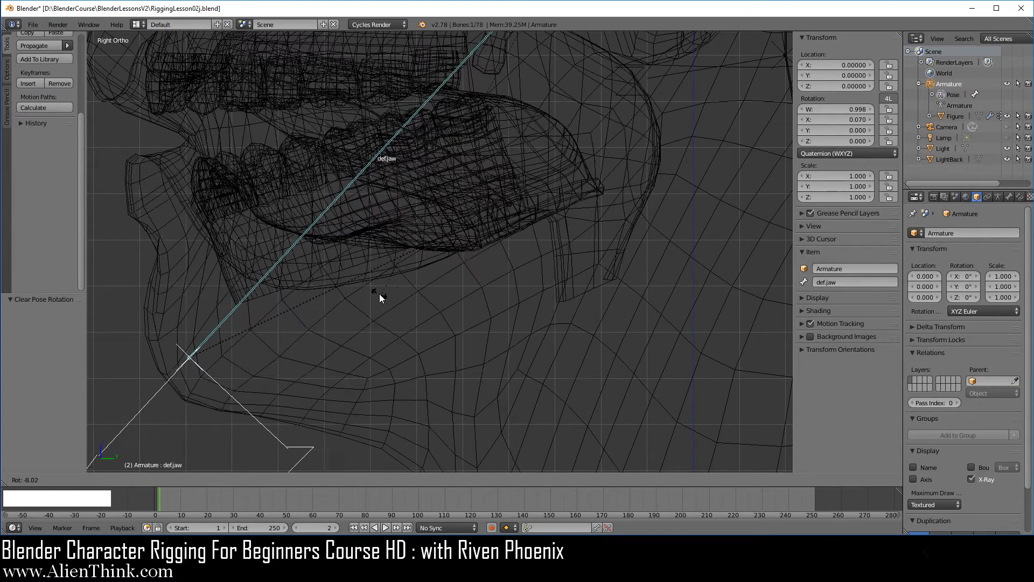
left_click(392, 274)
mouse_move(318, 240)
middle_mouse_down()
mouse_move(403, 283)
mouse_move(530, 273)
mouse_move(532, 295)
mouse_move(523, 276)
mouse_move(493, 279)
middle_mouse_up()
key("z")
scroll(495, 284, "down", 5)
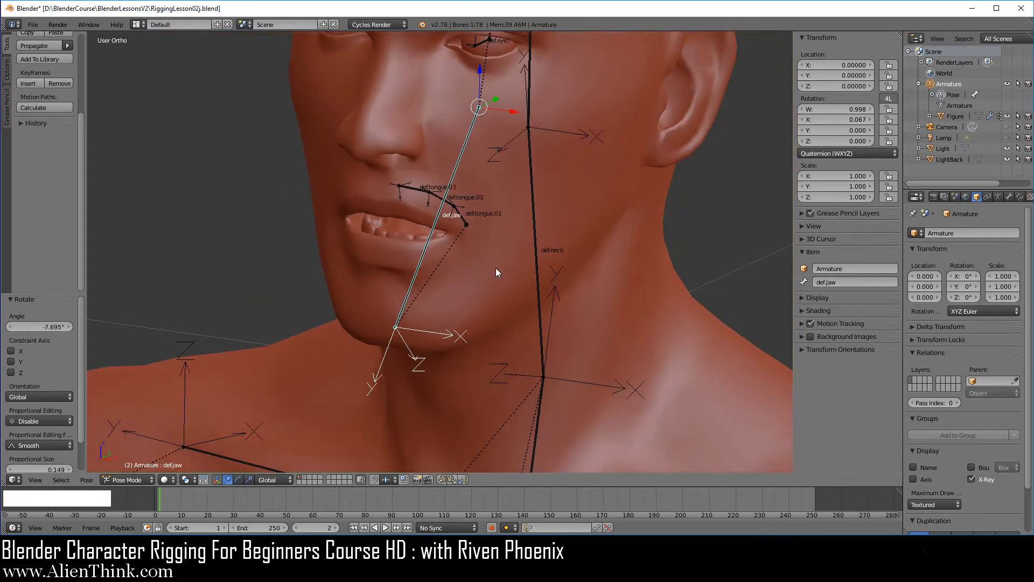
Clear the pose rotation and scale of all bones and display the armature's bones as octahedrons.
key("a")
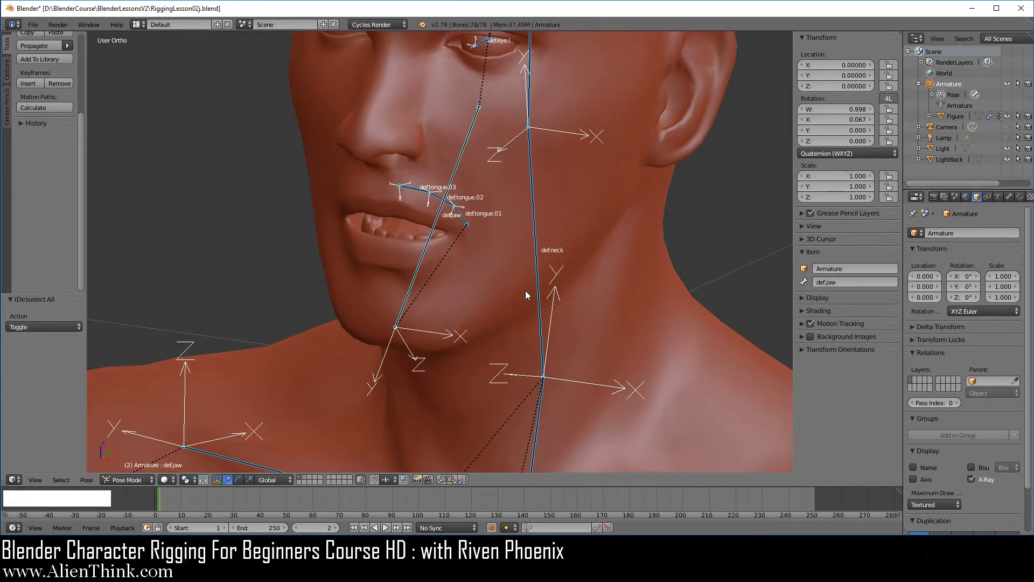
key("alt+r")
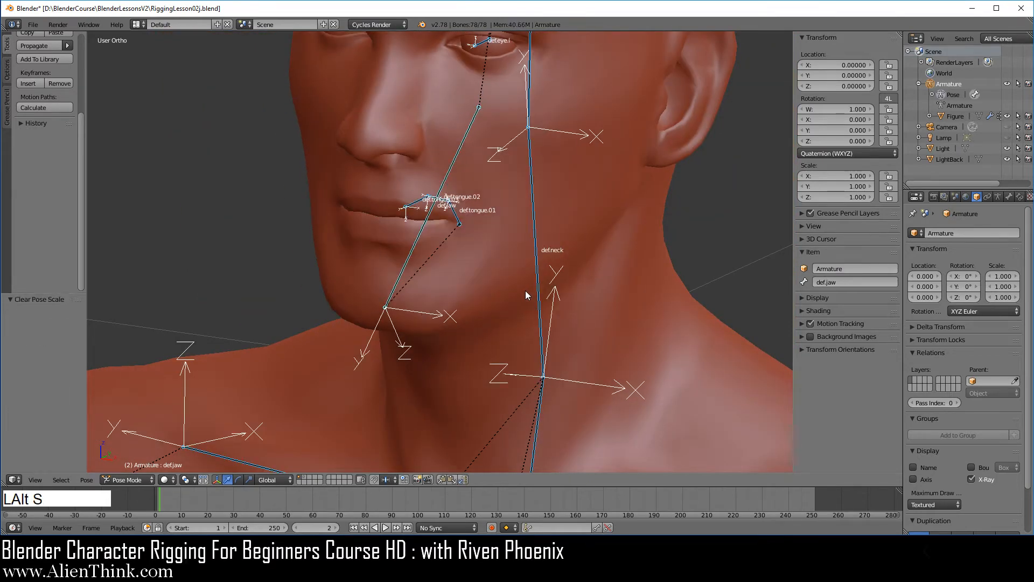
key("KP_1")
middle_click_drag(525, 289, 522, 271, "shift")
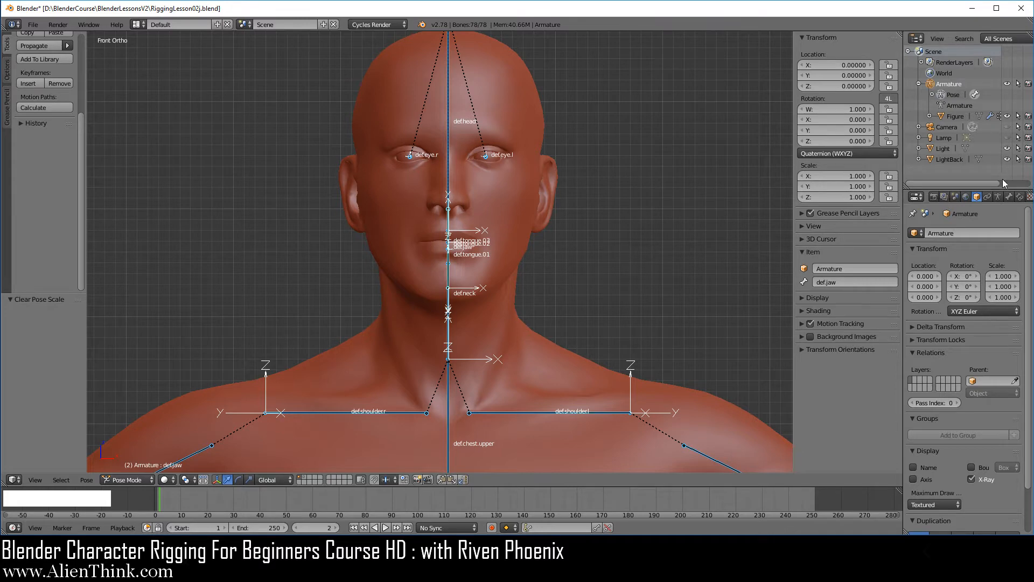
left_click(998, 197)
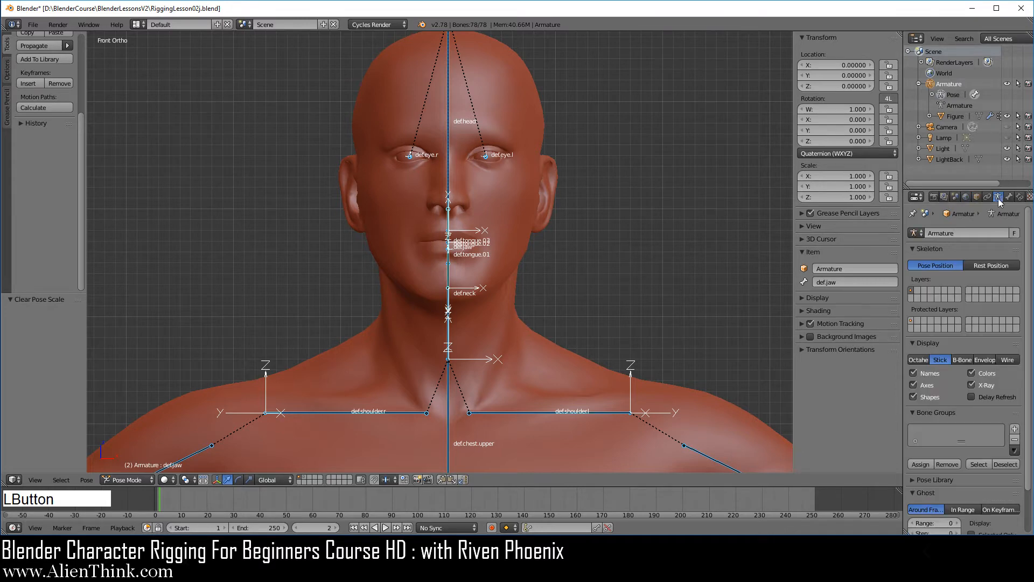
left_click(925, 358)
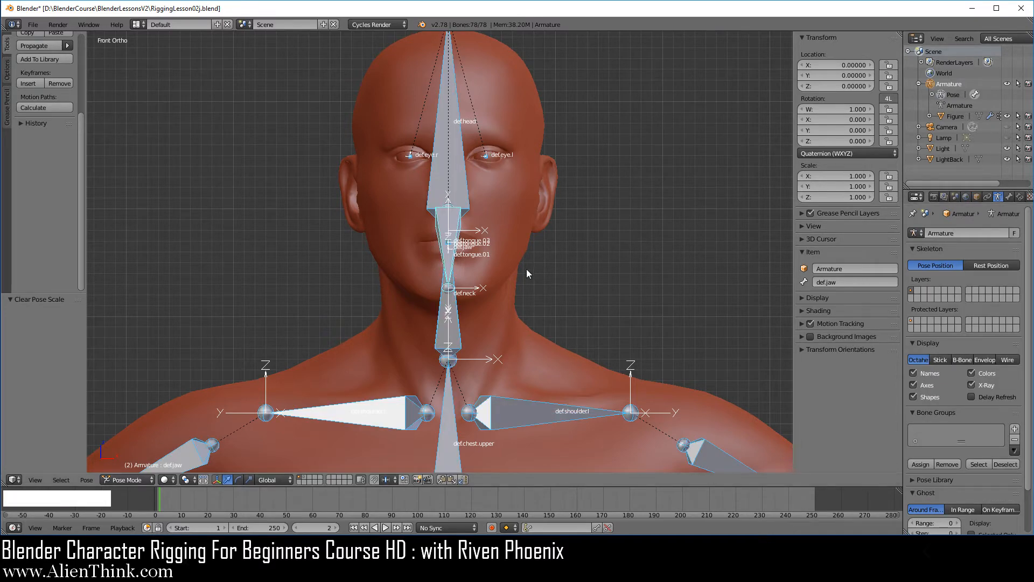
Enter Edit Mode on the Figure mesh and select vertices on the neck to check their bone weights.
right_click(518, 213)
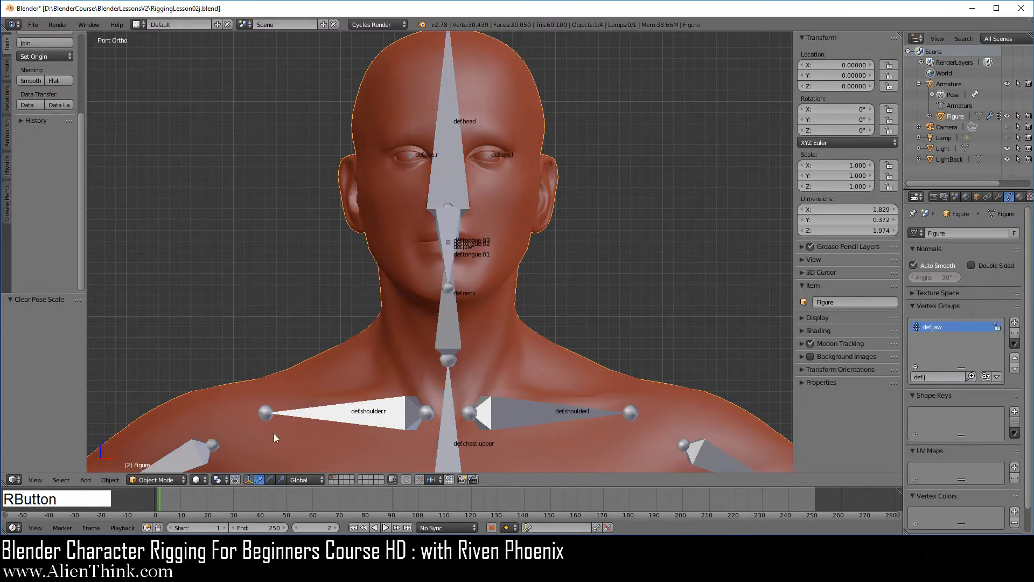
left_click(170, 478)
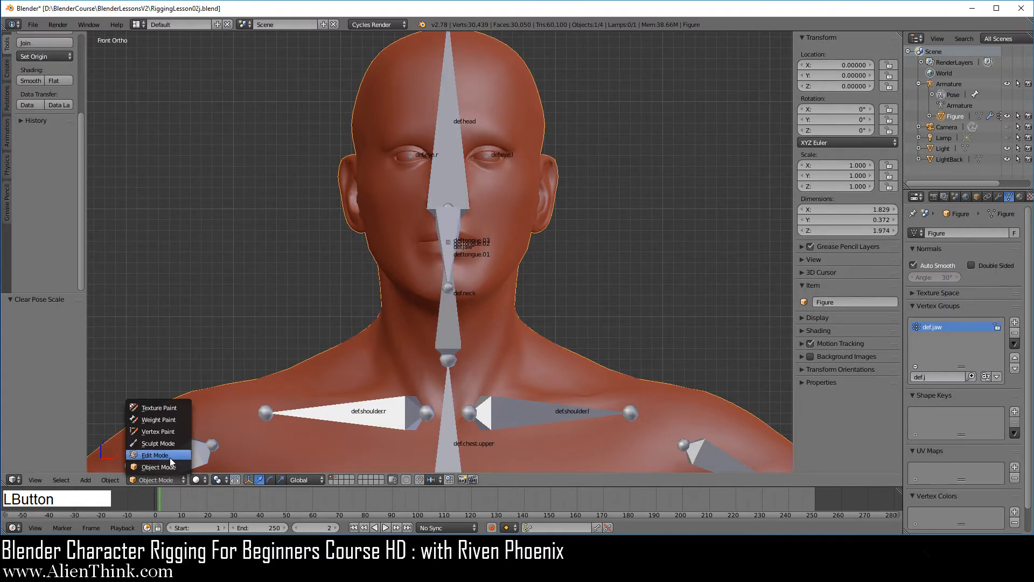
left_click(169, 455)
scroll(463, 227, "up", 4)
middle_click_drag(466, 332, 461, 164, "shift")
right_click(472, 193)
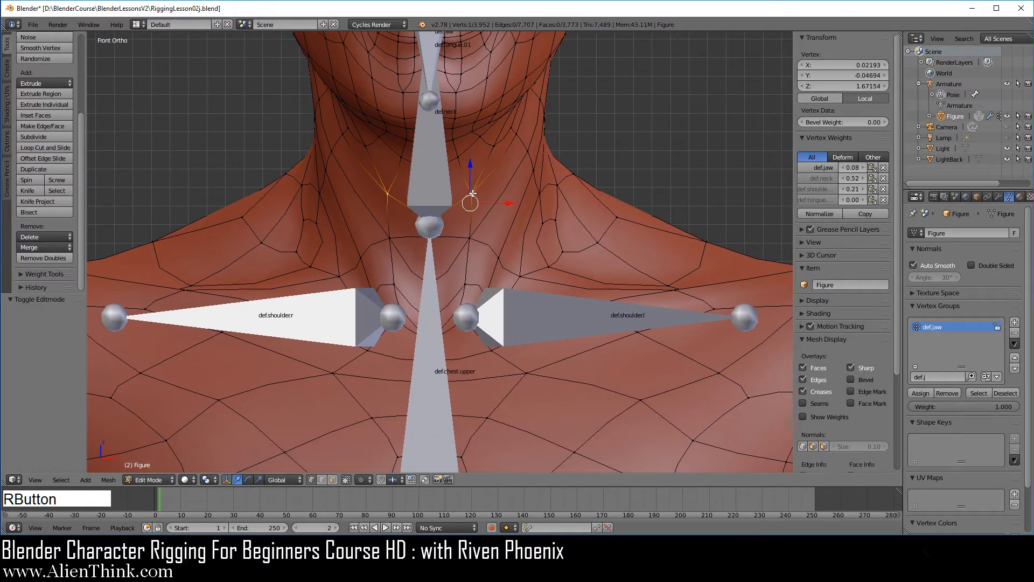
right_click(520, 150)
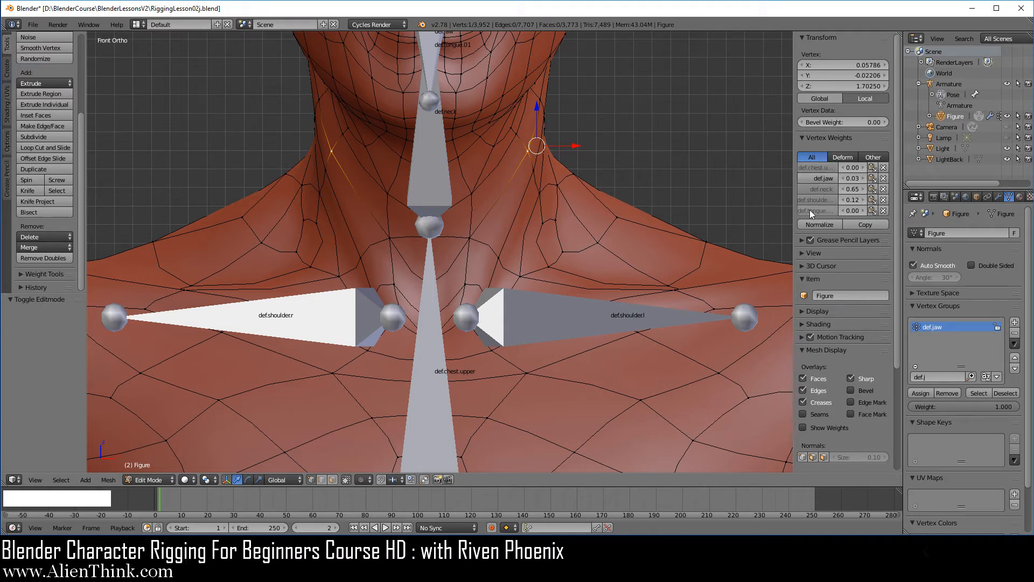
scroll(570, 233, "down", 2)
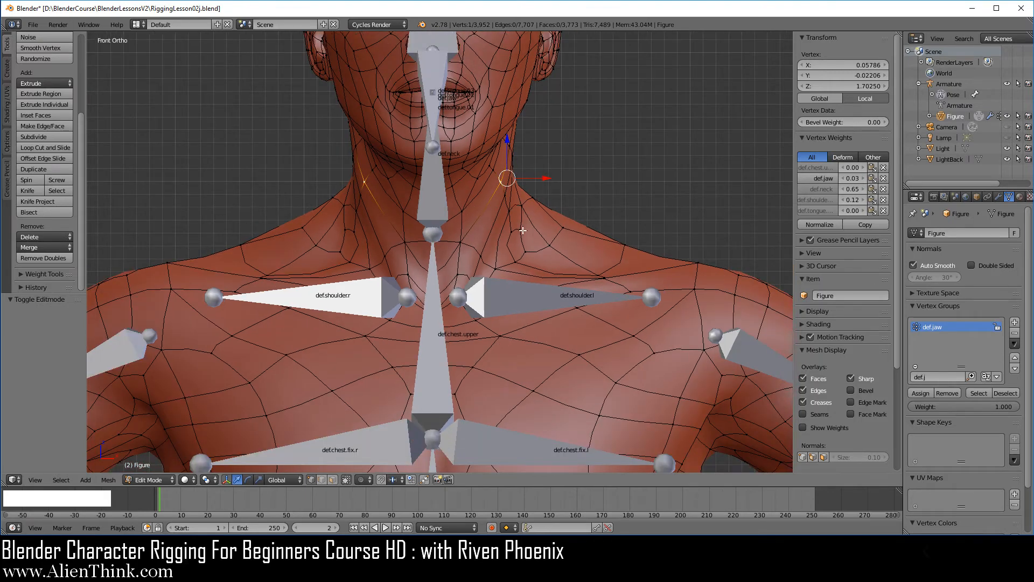
Select all vertices of the Figure mesh and apply Limit Total with a limit of 4 across all groups.
key("a")
scroll(517, 216, "down", 1)
key("a")
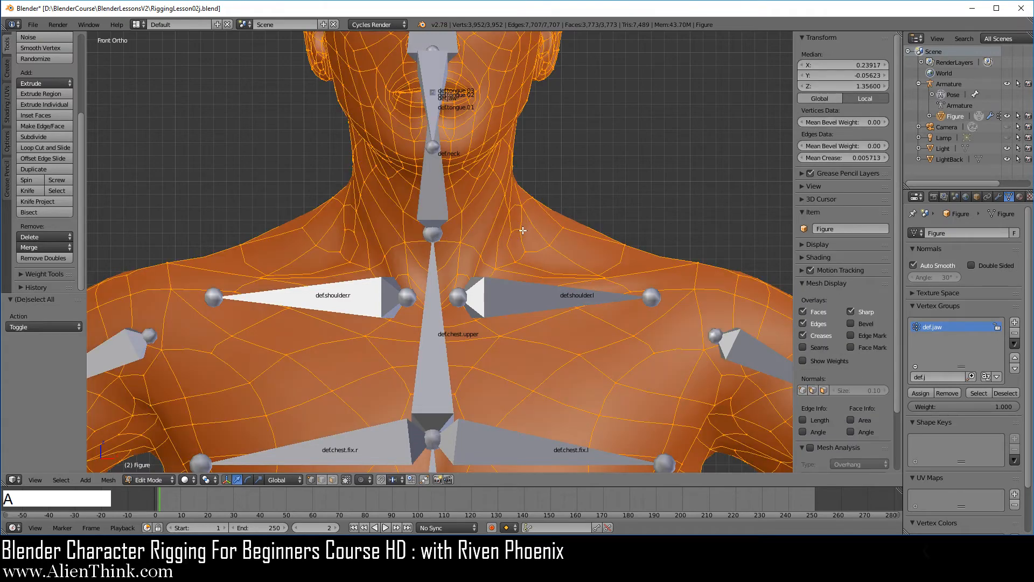
scroll(503, 125, "down", 1)
scroll(464, 246, "up", 3)
left_click(9, 48)
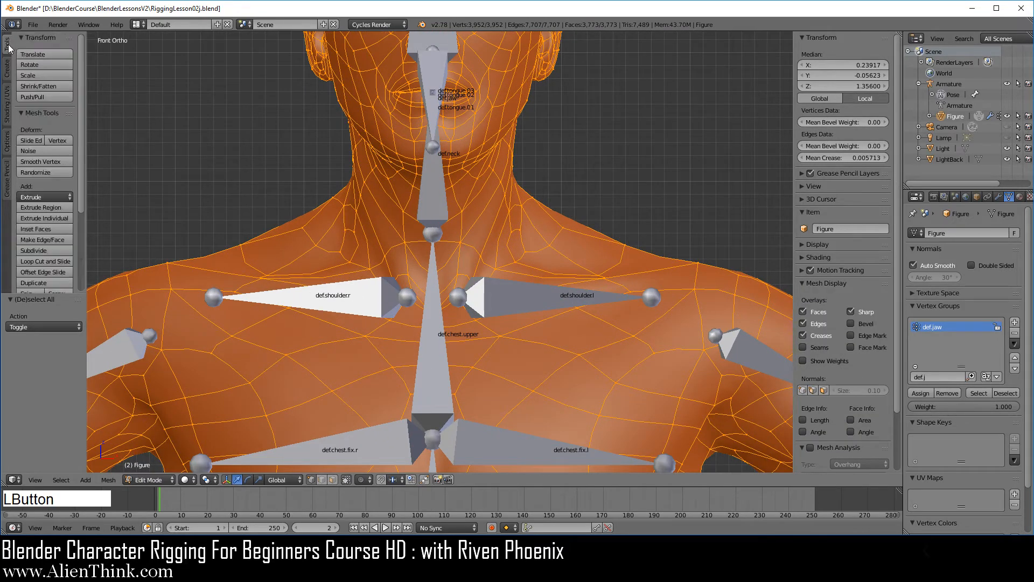
scroll(49, 110, "down", 5)
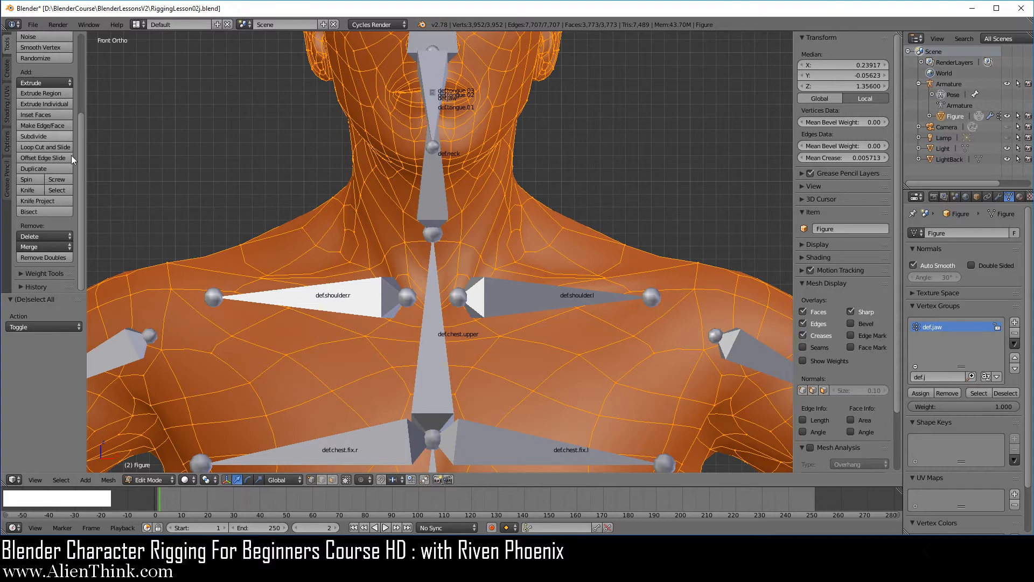
left_click(51, 275)
scroll(56, 213, "down", 5)
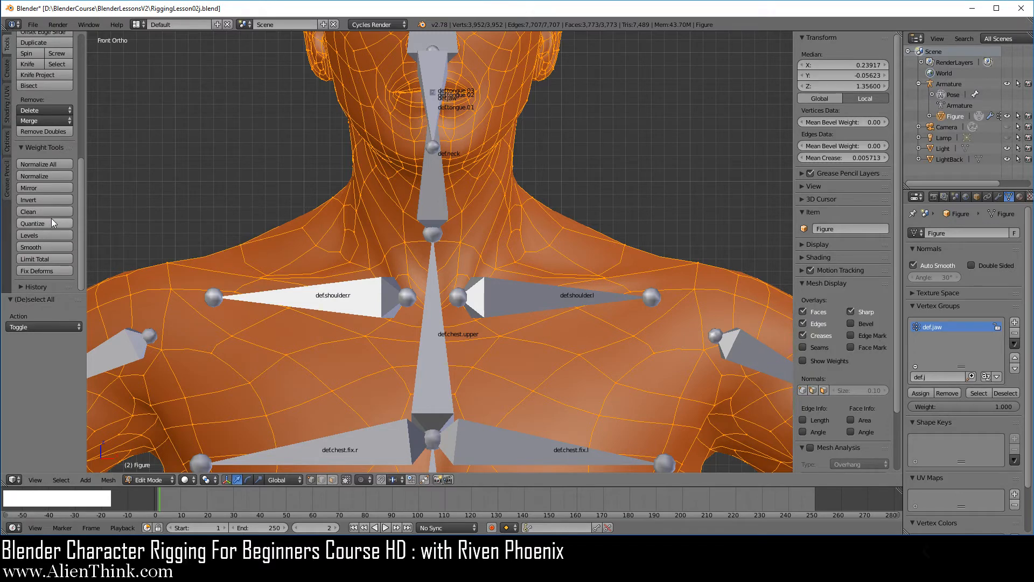
left_click(53, 258)
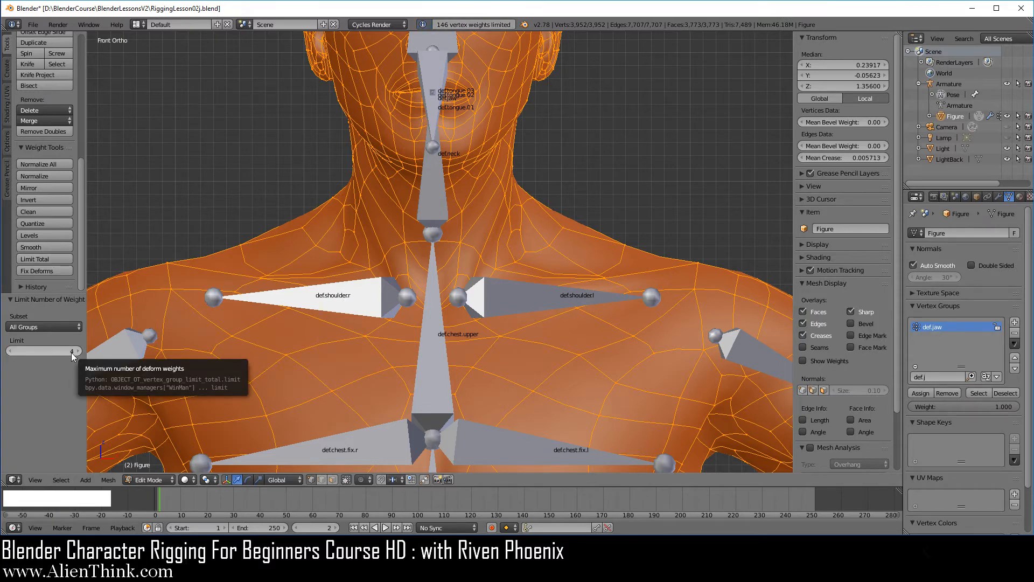
left_click(78, 352)
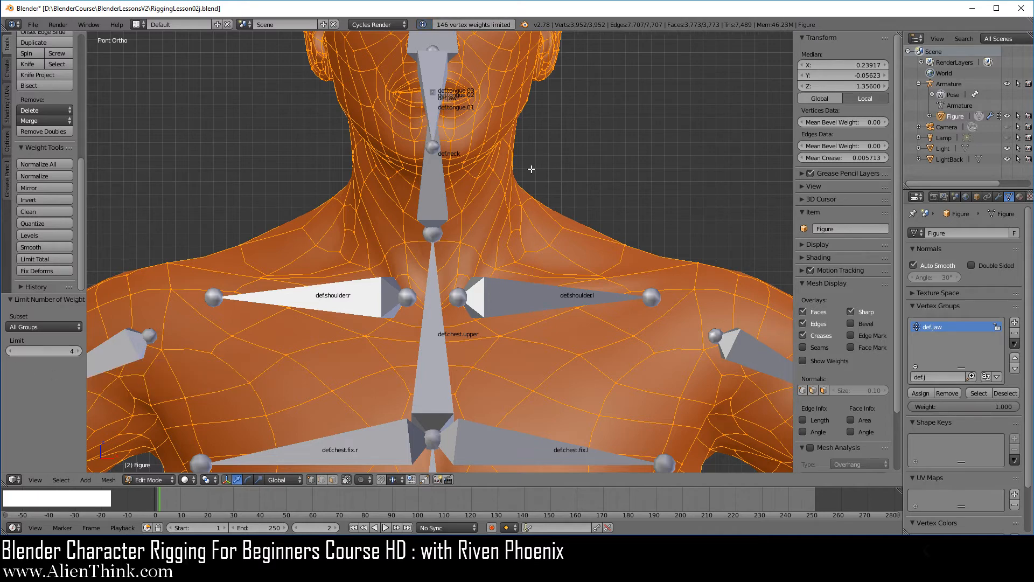
Select the vertex on the side of the neck again and check its remaining bone weights.
right_click(500, 182)
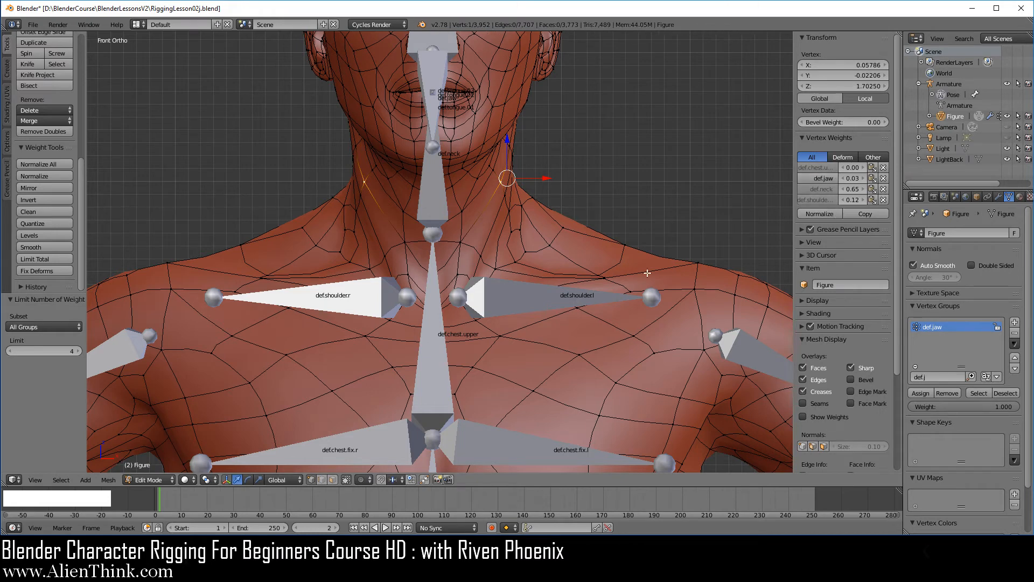
scroll(570, 265, "down", 3)
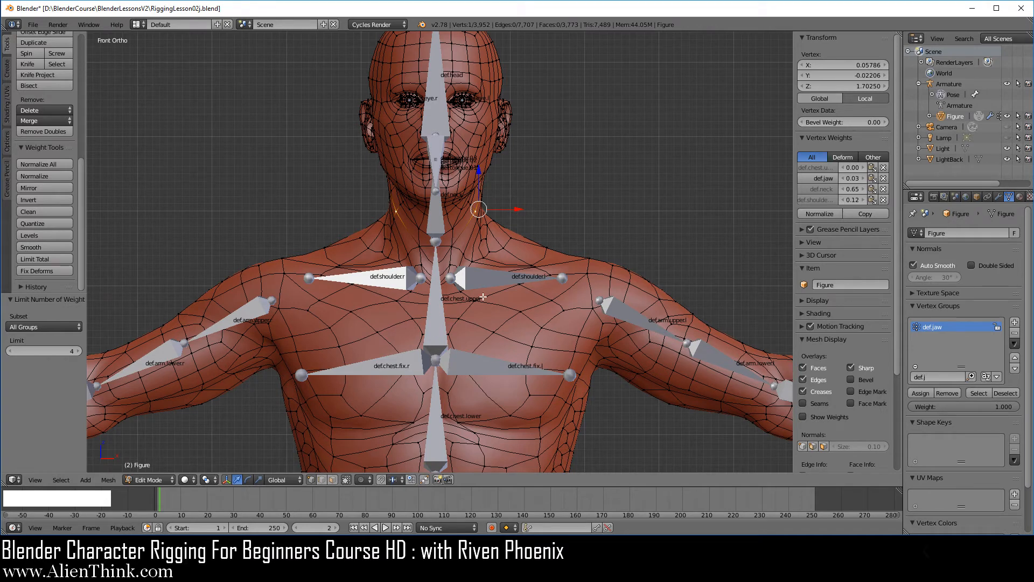
scroll(531, 241, "up", 2)
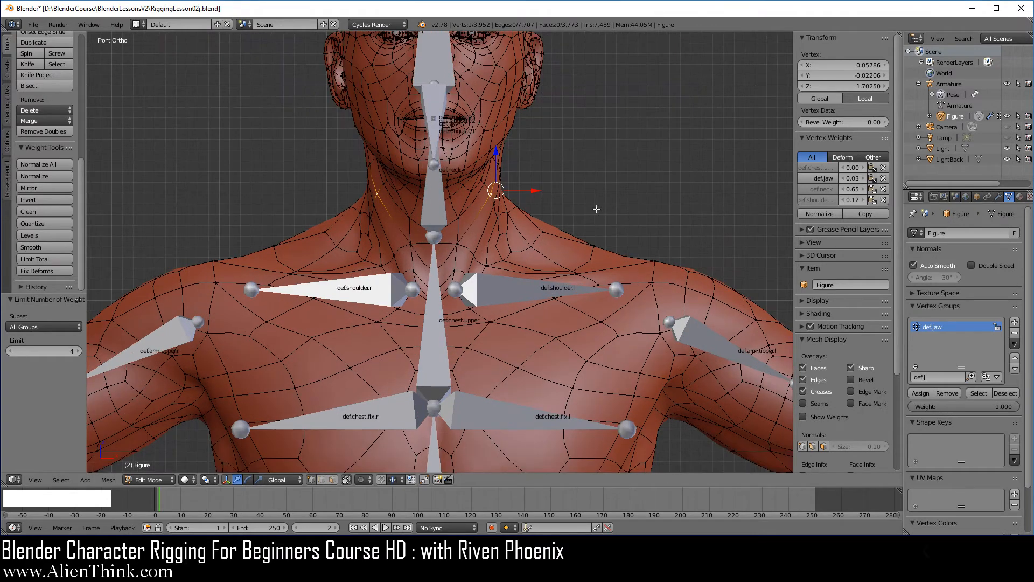
Return the Figure mesh to Object Mode and make the armature active in Pose Mode.
left_click(156, 480)
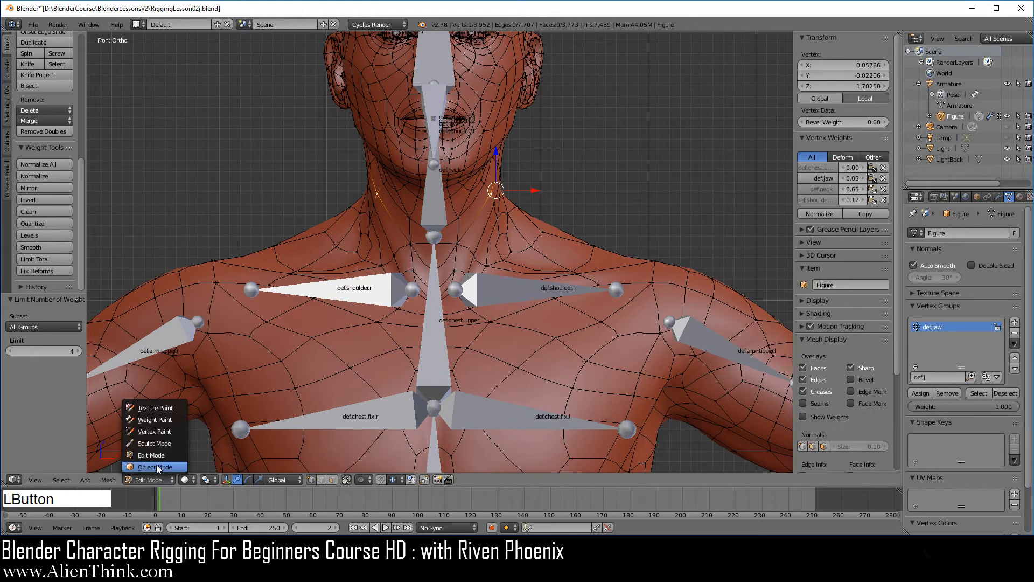
left_click(156, 466)
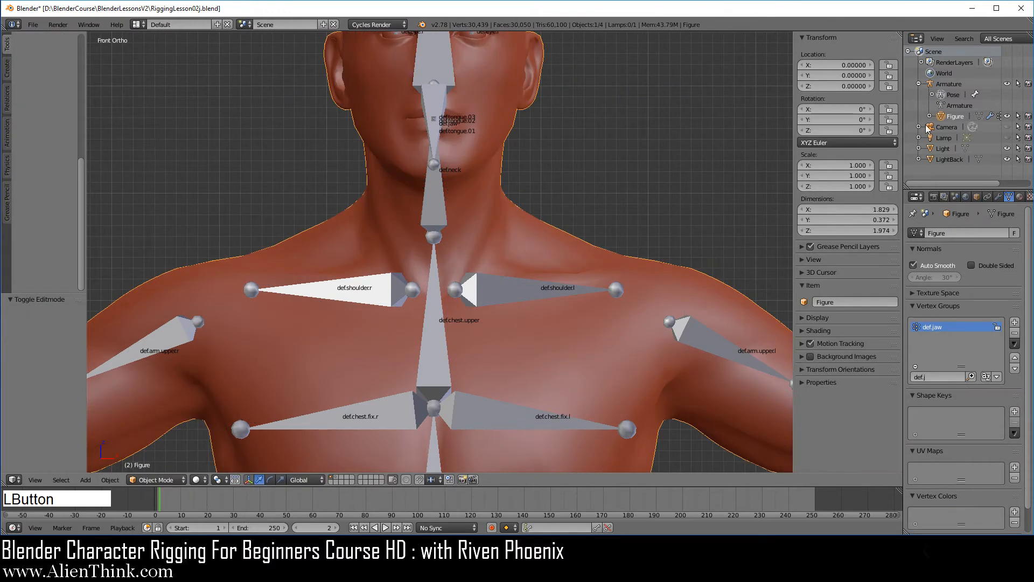
left_click(951, 95)
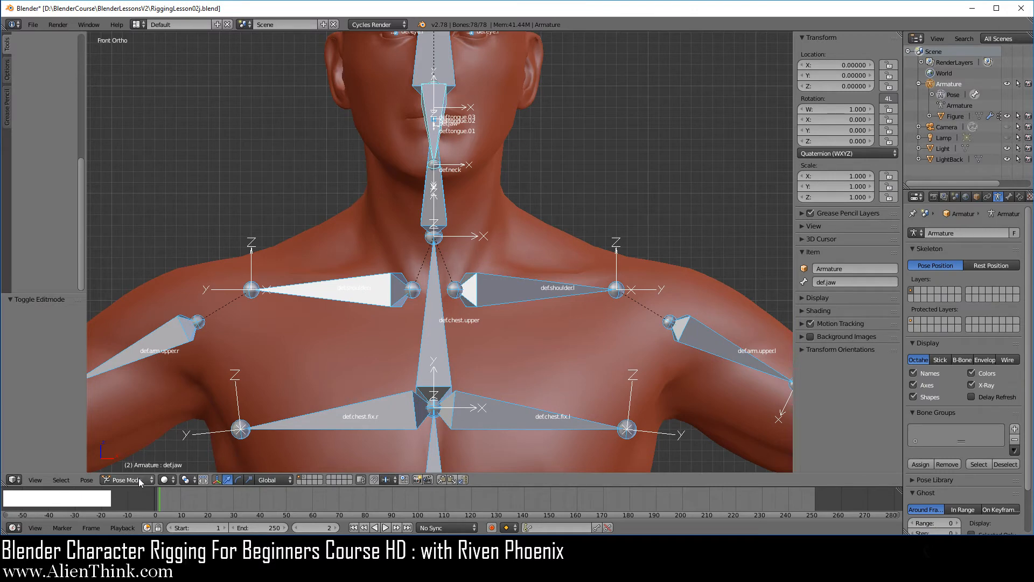
Try a trackball rotation on the def.neck bone and a plain rotation on the def.shoulder.l bone to test the deformation.
right_click(442, 209)
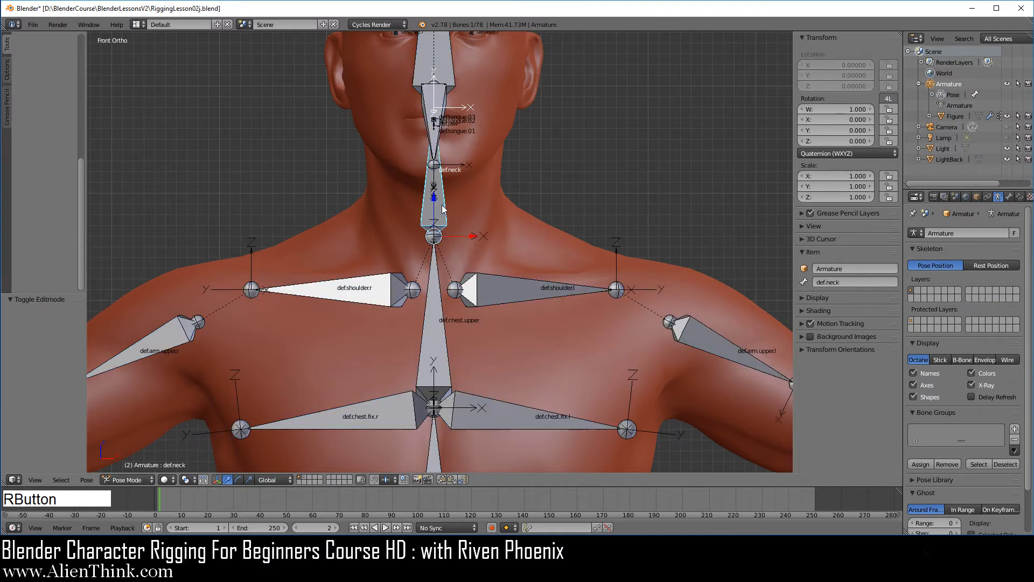
key("r")
key("r")
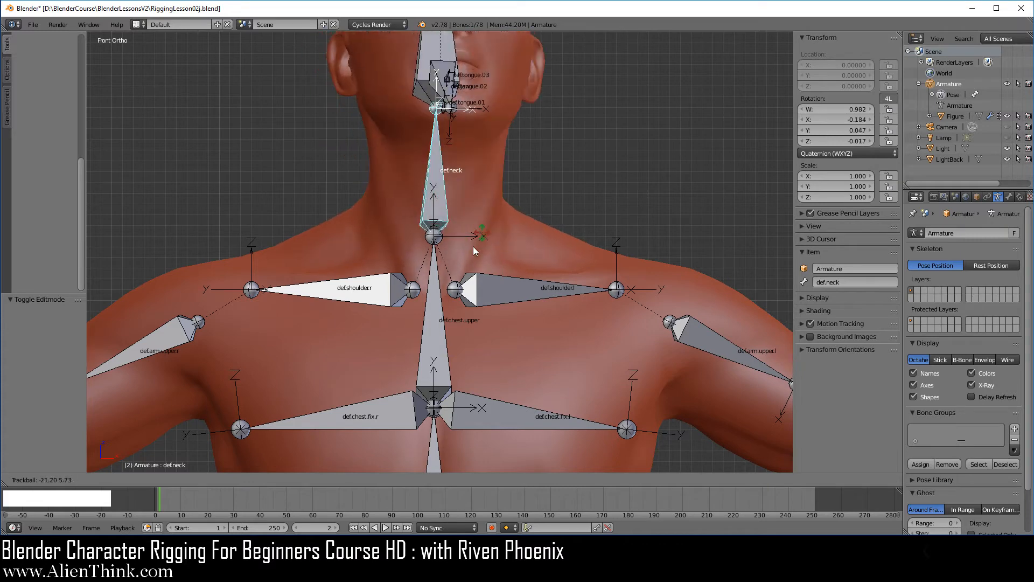
right_click(489, 234)
right_click(539, 292)
key("r")
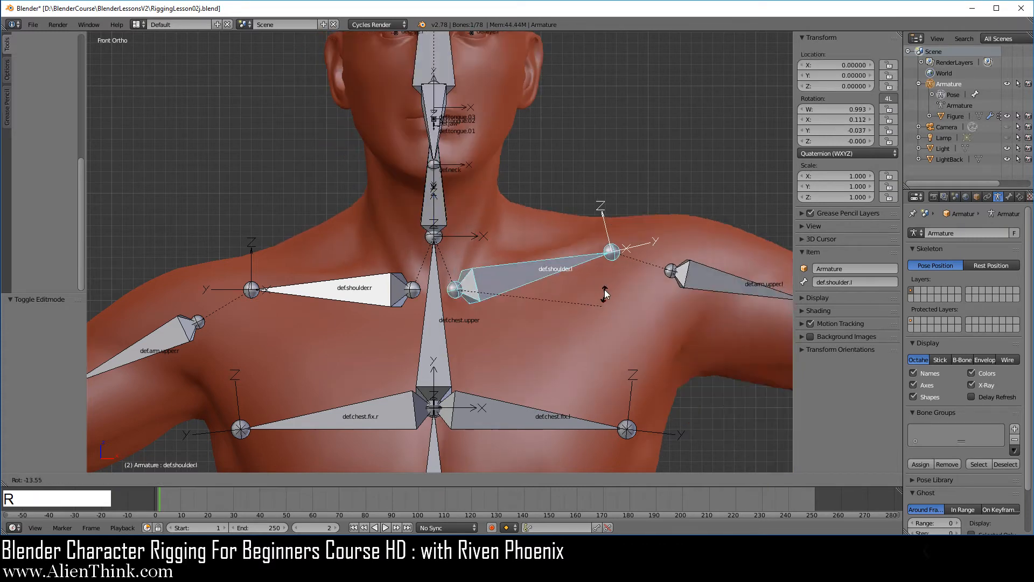
right_click(596, 310)
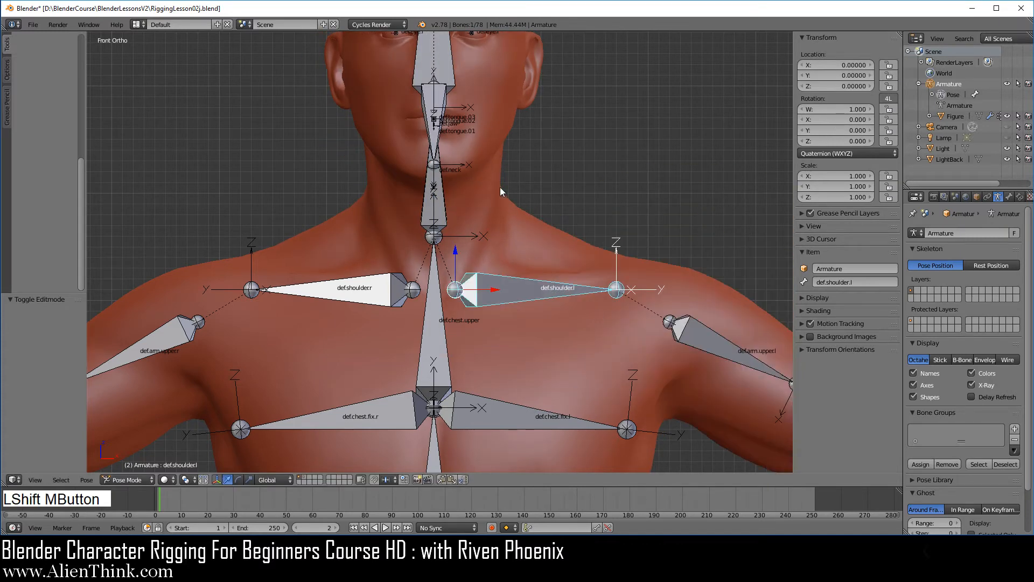
Trackball-rotate the def.head bone by about -32° and -34° to tilt and turn the head.
middle_click_drag(500, 187, 458, 261, "shift")
right_click(443, 200)
key("r")
key("r")
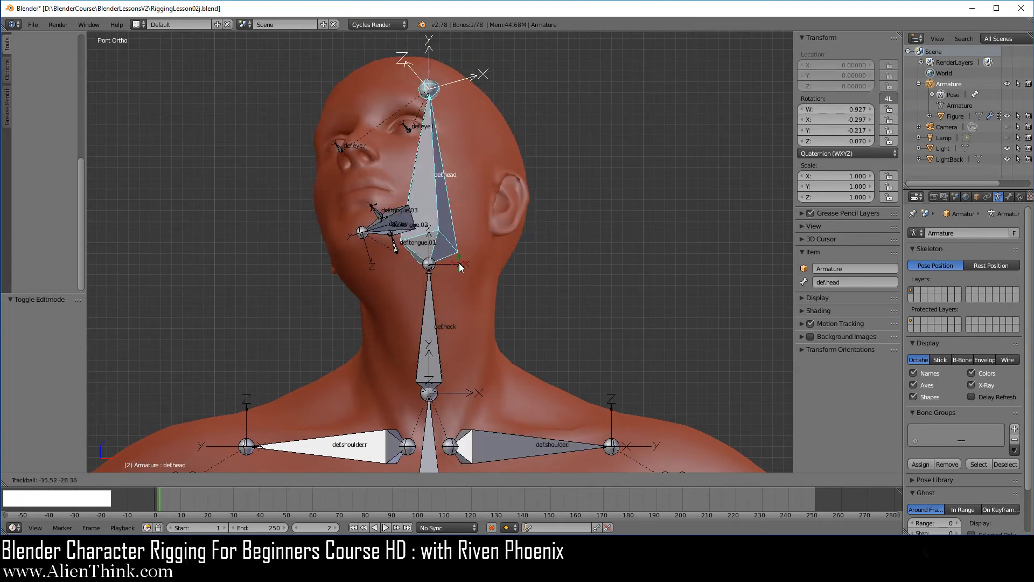
left_click(455, 269)
scroll(455, 268, "up", 5)
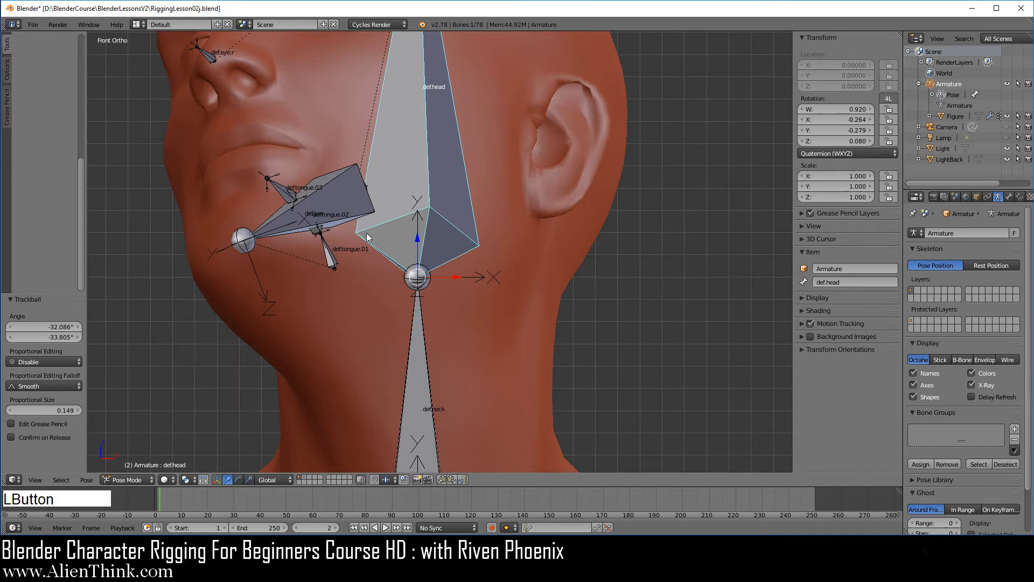
Rotate the def.jaw bone by about 26° around its local X axis to open the mouth, and inspect the face from the side.
right_click(332, 193)
key("r")
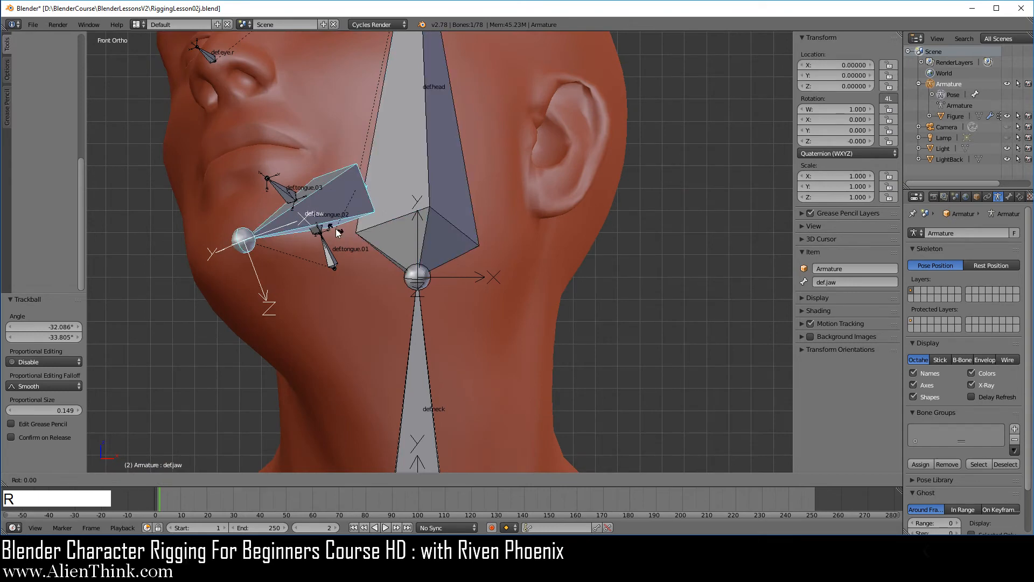
key("x")
key("x")
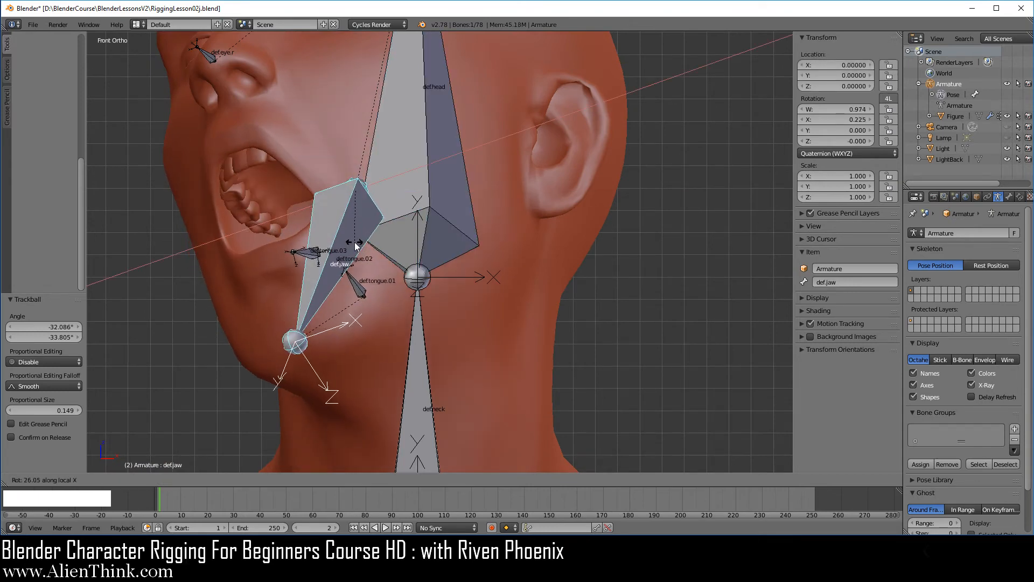
left_click(354, 241)
middle_click_drag(354, 242, 451, 245)
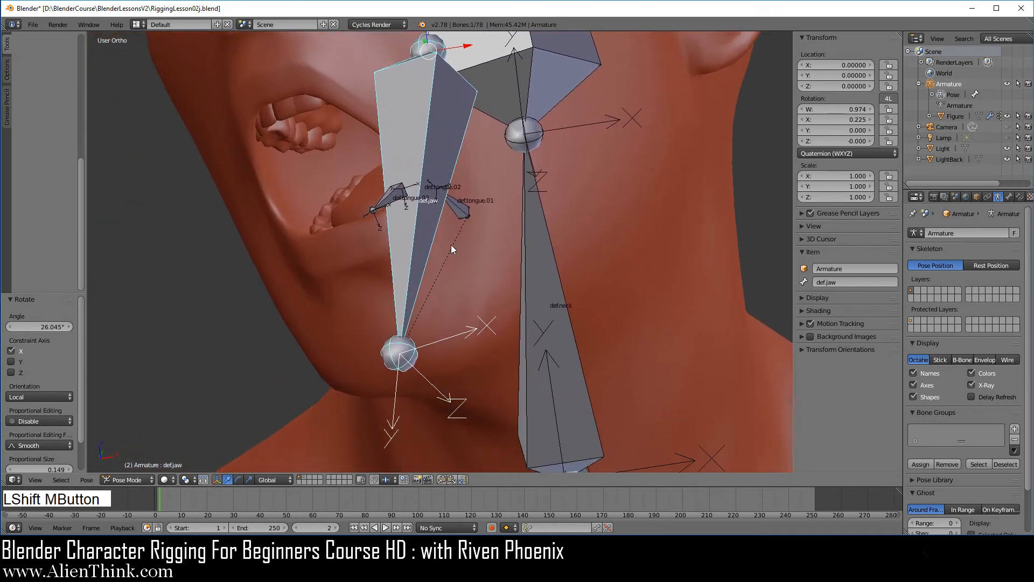
Trackball-rotate the def.tongue.01 bone by about -8.6° and -2.3° to lift the tongue.
right_click(452, 209)
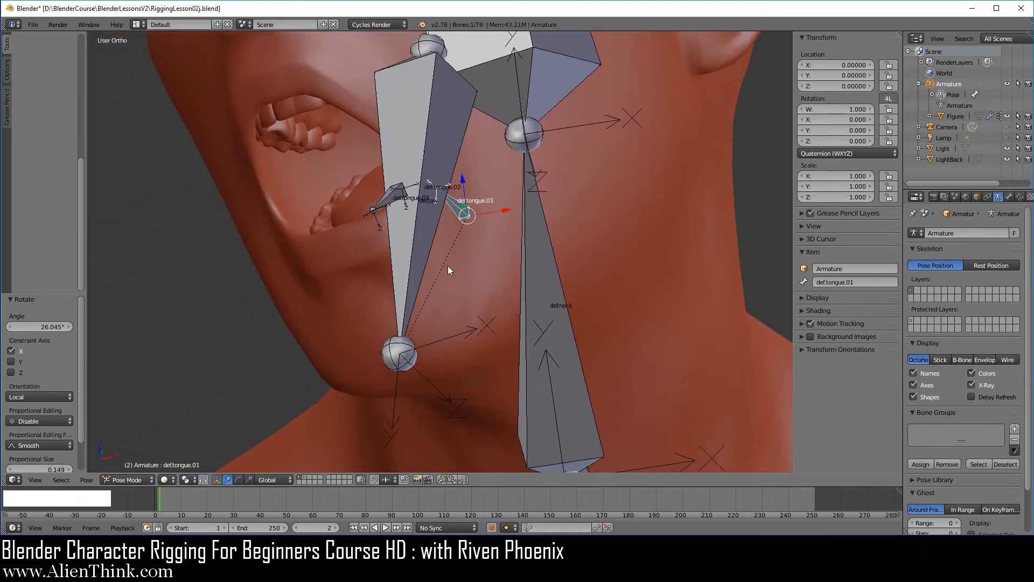
key("r")
key("r")
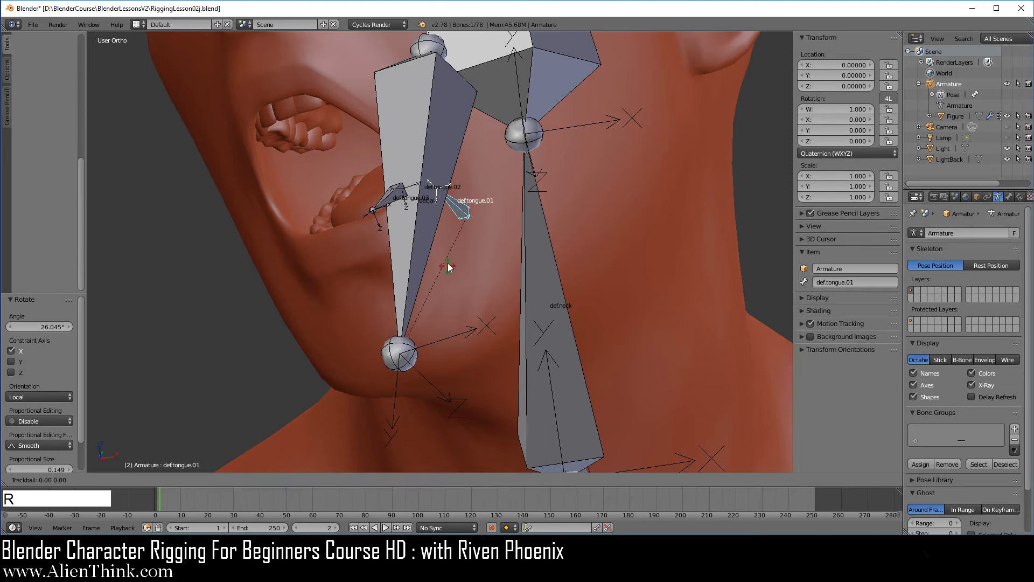
left_click(445, 258)
Trackball-rotate the def.tongue.03 bone by about -9.2° and -14.9° and inspect the tongue from the other side.
right_click(382, 181)
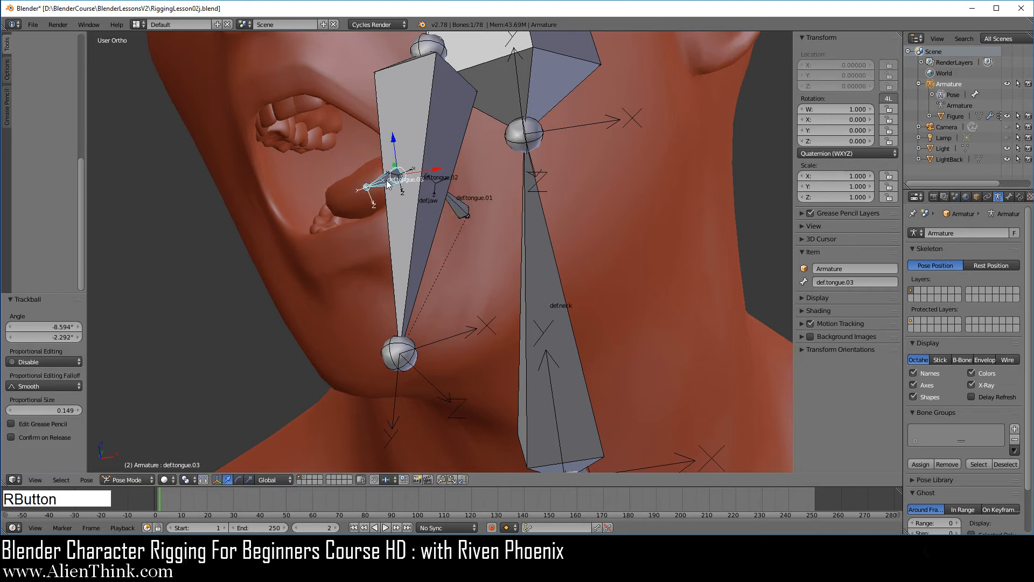
key("r")
key("r")
left_click(360, 208)
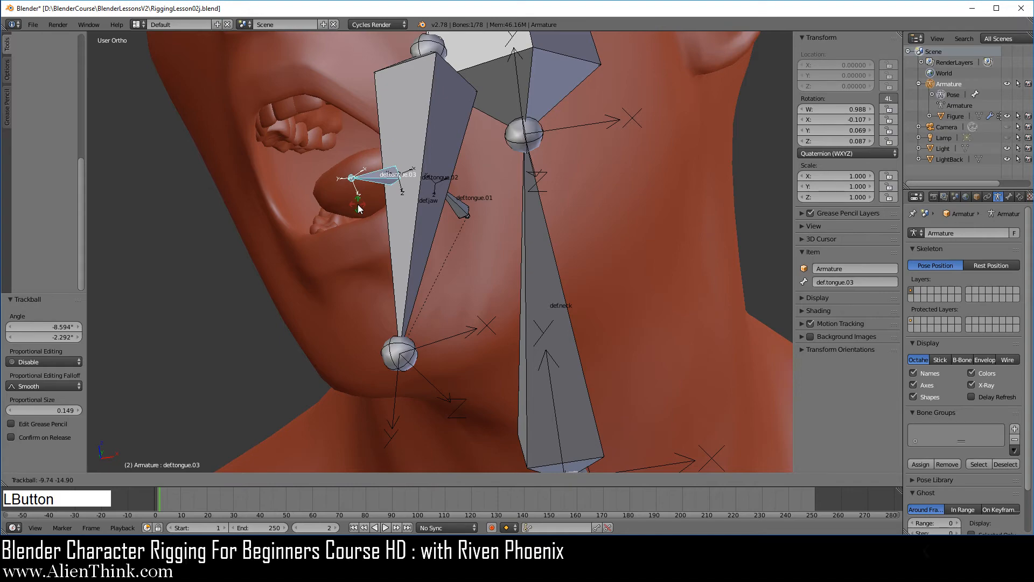
middle_click_drag(360, 208, 538, 232)
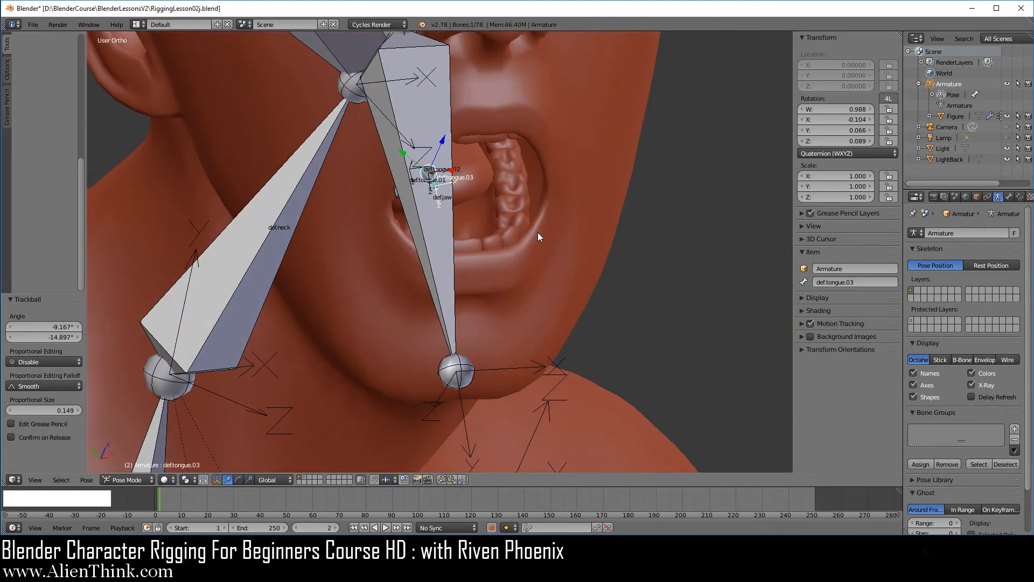
scroll(548, 256, "down", 5)
scroll(541, 322, "down", 4)
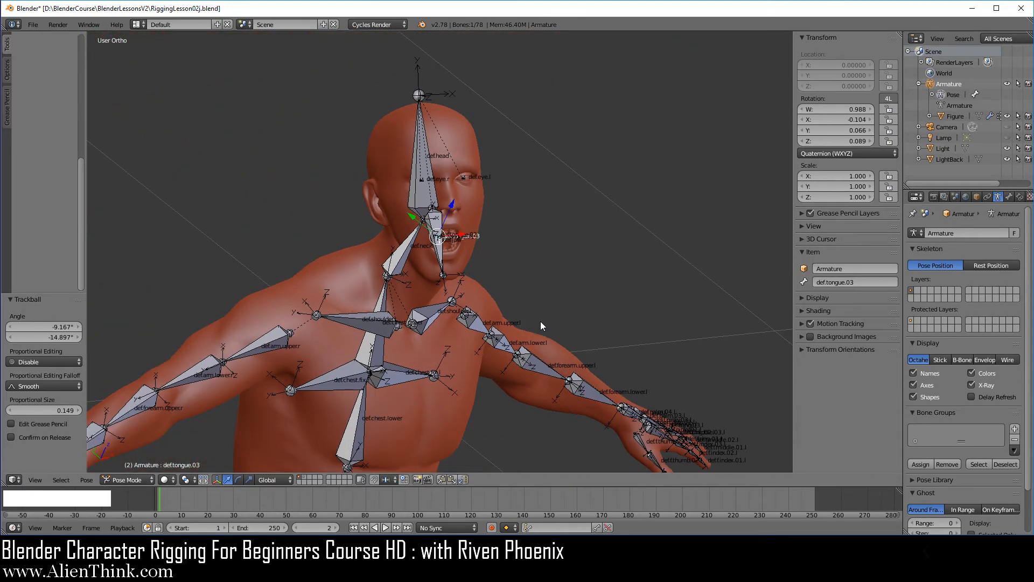
Try a rotation on the def.eye.l bone to test the eye.
scroll(517, 221, "up", 6)
mouse_move(516, 220)
middle_mouse_down("shift")
mouse_move(485, 363)
mouse_move(494, 281)
mouse_move(529, 215)
middle_mouse_up("shift")
right_click(521, 211)
key("r")
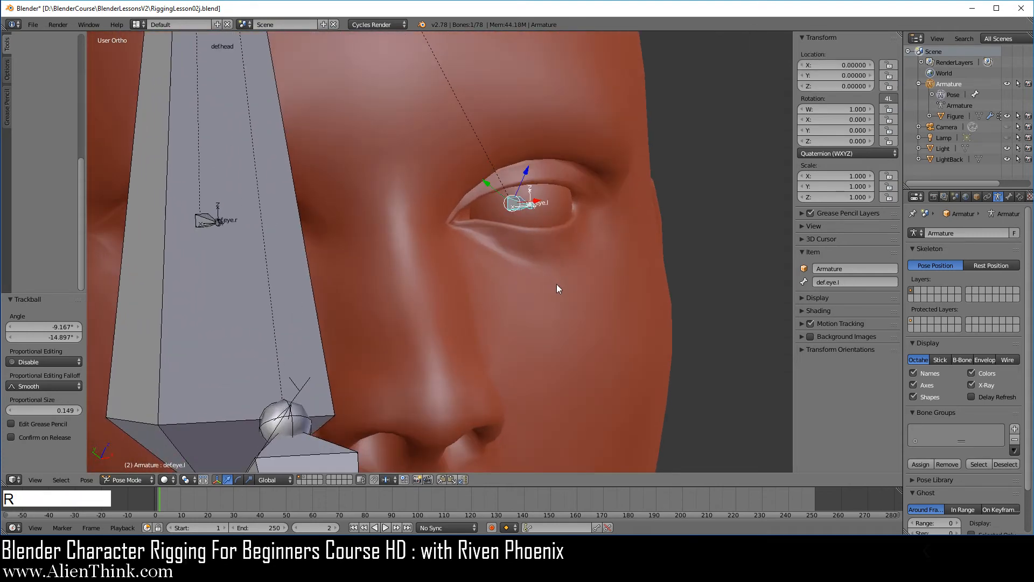
right_click(558, 284)
scroll(546, 316, "down", 5)
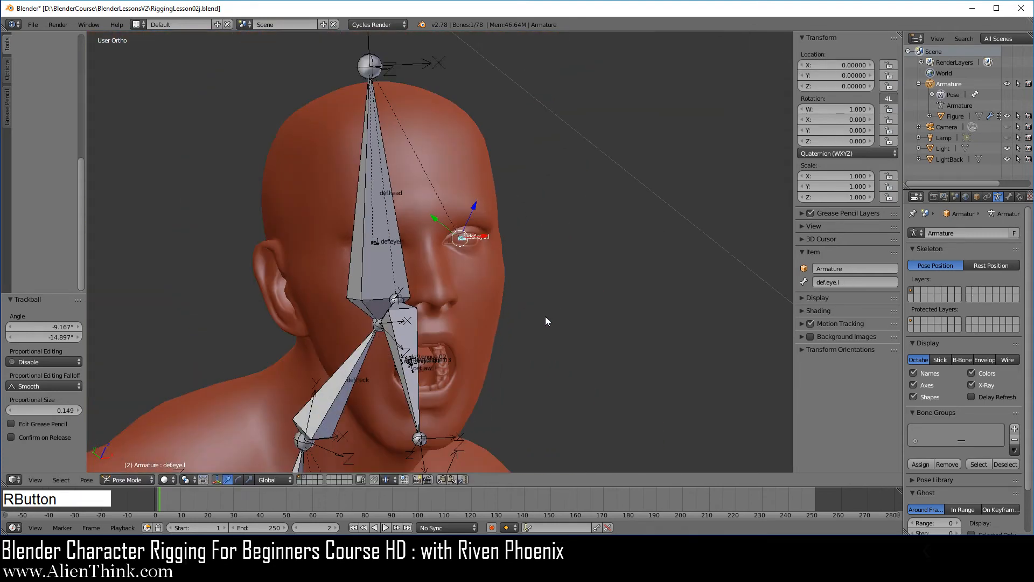
Try a trackball rotation on the def.chest.lower bone from the front view to test the torso deformation.
middle_click_drag(519, 389, 542, 229, "shift")
key("KP_1")
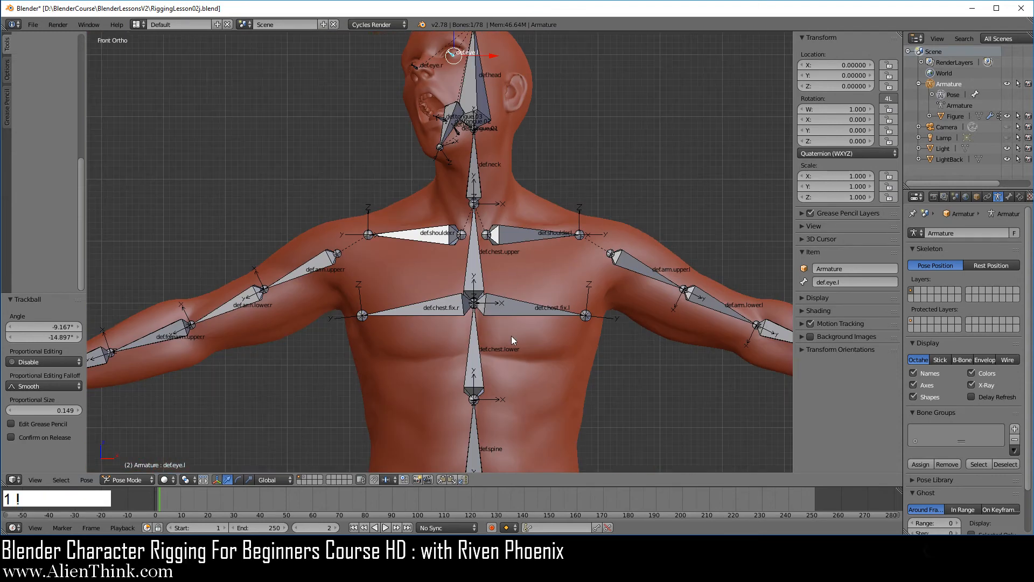
middle_click_drag(512, 335, 458, 222, "shift")
right_click(427, 224)
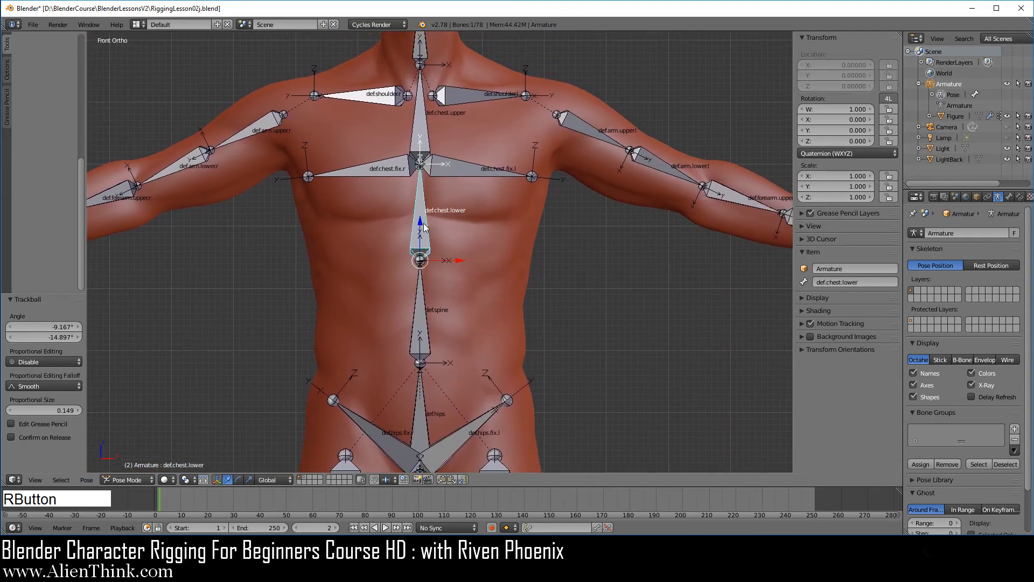
scroll(475, 254, "down", 2)
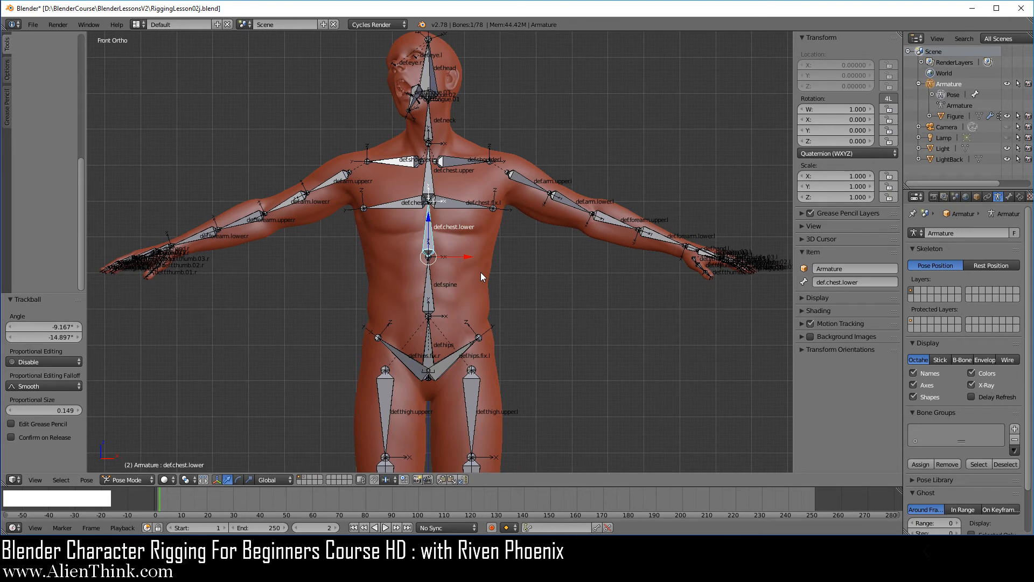
key("r")
key("r")
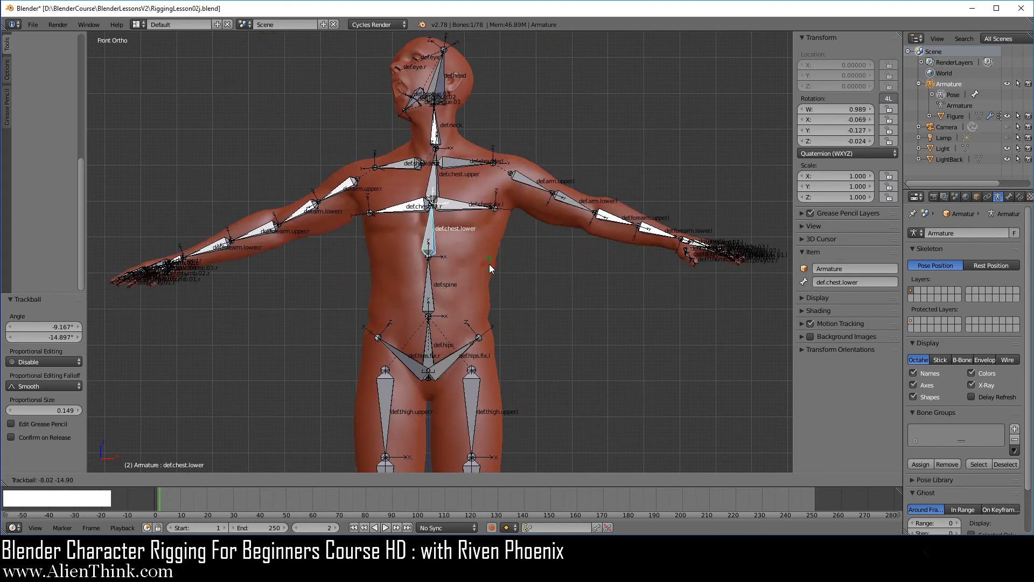
right_click(490, 264)
Try an extreme trackball rotation on the def.head bone to test the head and neck deformation.
middle_click_drag(451, 185, 469, 251, "shift")
right_click(415, 208)
key("r")
key("r")
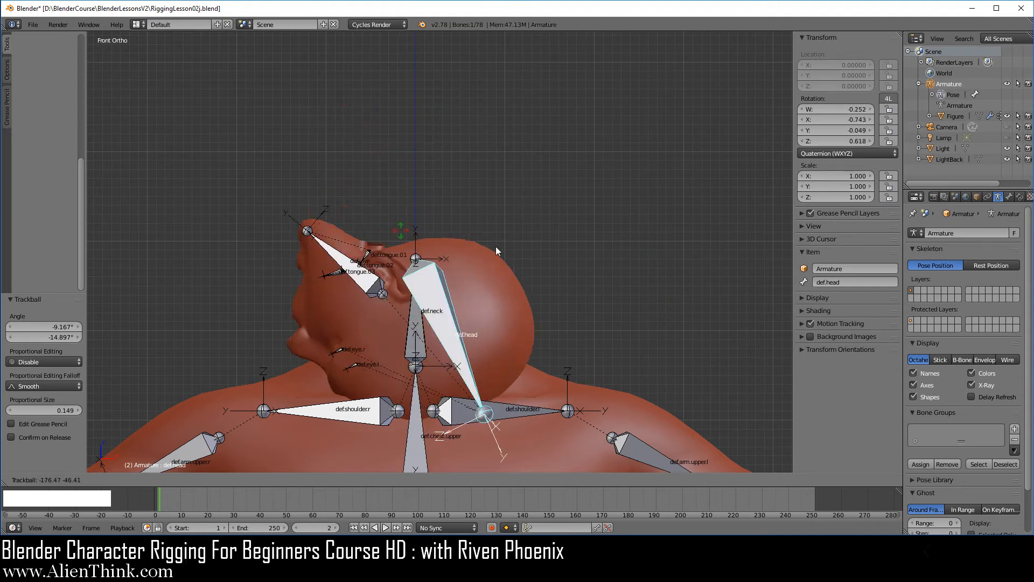
right_click(564, 215)
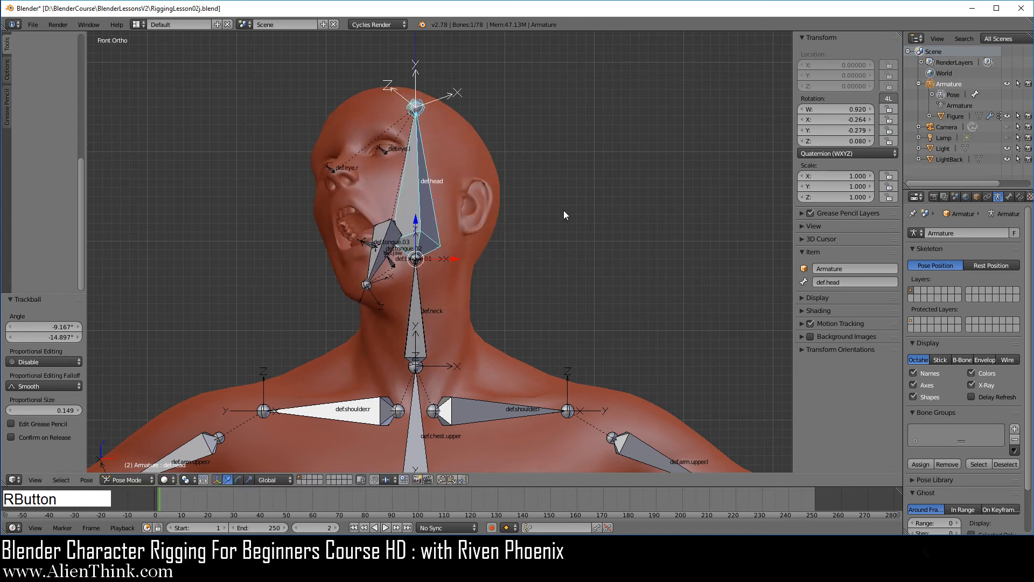
Try rotating the def.arm.upper.l bone downward to test the shoulder and arm deformation.
scroll(512, 290, "down", 3)
middle_click_drag(526, 404, 342, 203, "shift")
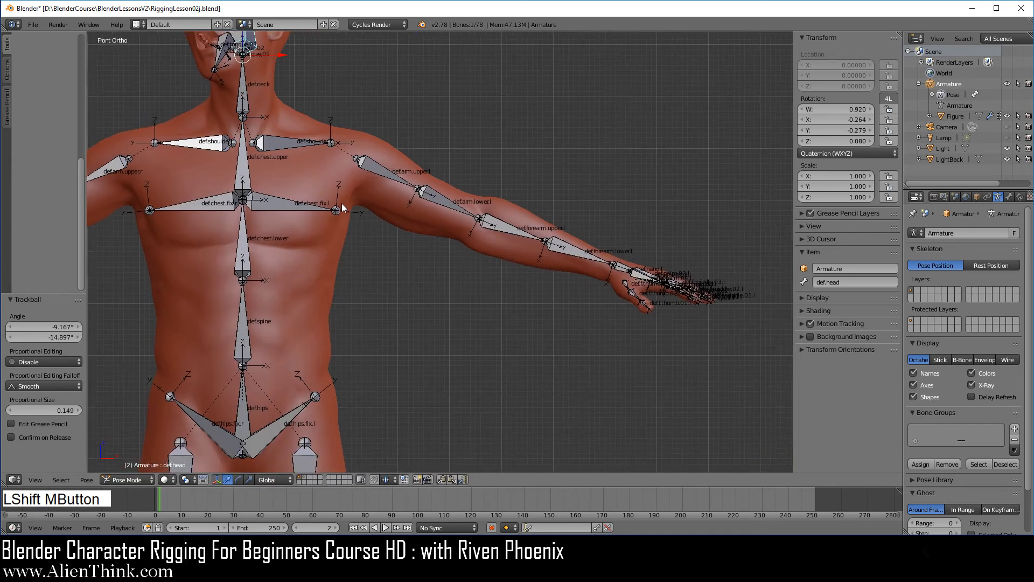
right_click(389, 176)
key("r")
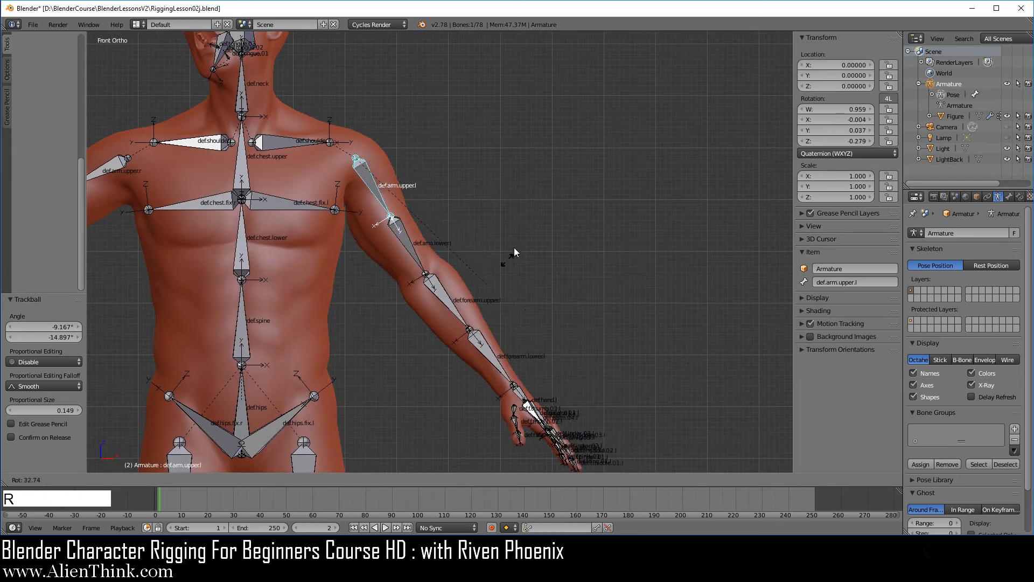
right_click(515, 250)
Try plain and trackball rotations on the def.hand.l bone to test the wrist bending down and up.
middle_click_drag(578, 372, 412, 358, "shift")
scroll(539, 297, "up", 7)
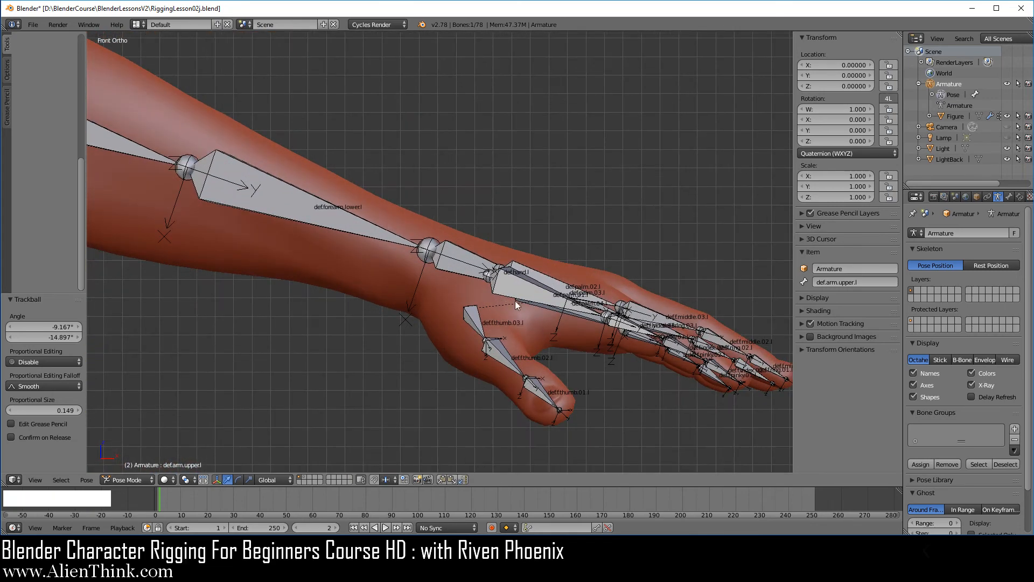
right_click(457, 255)
key("r")
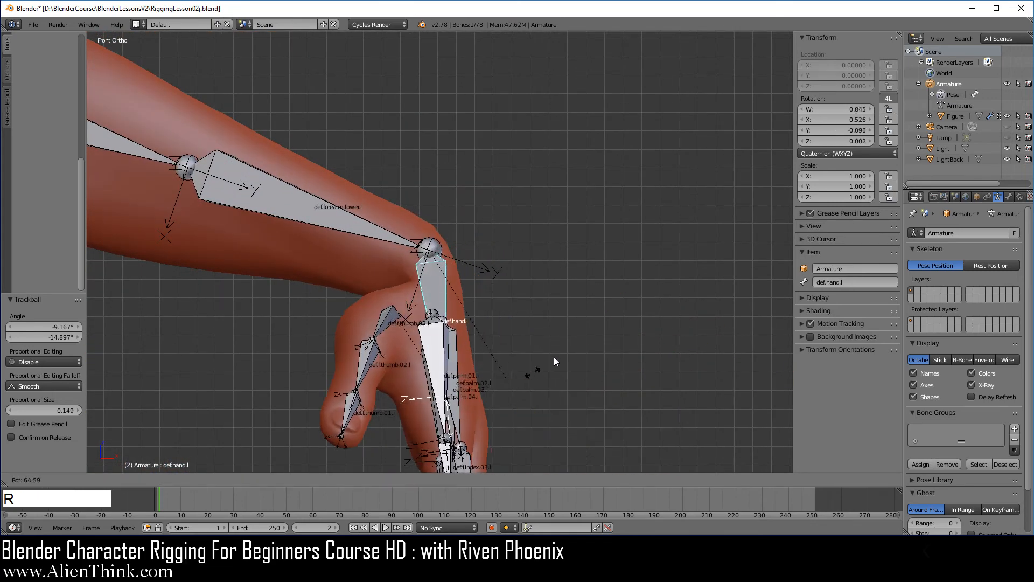
right_click(613, 241)
key("r")
key("r")
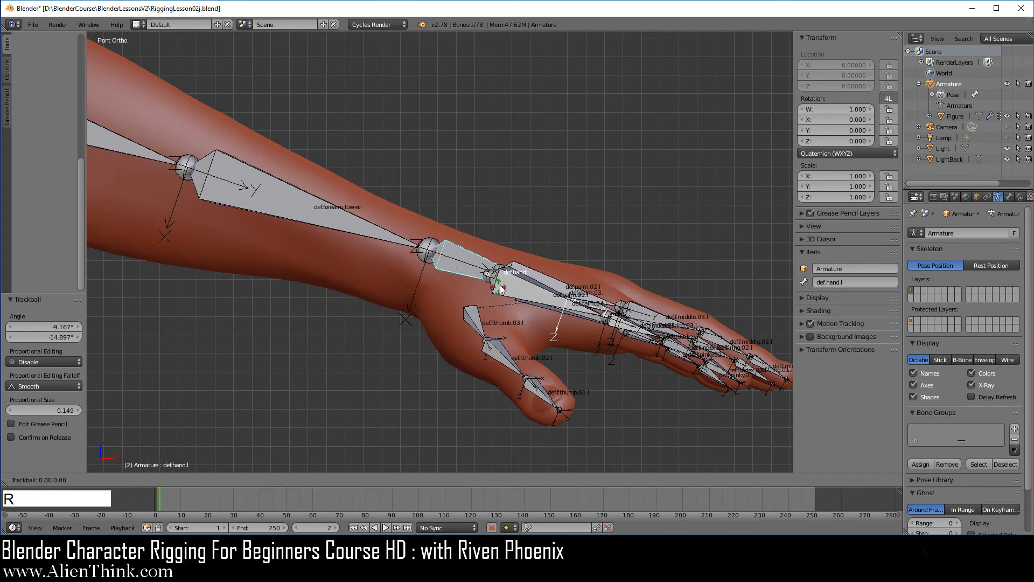
right_click(502, 301)
key("r")
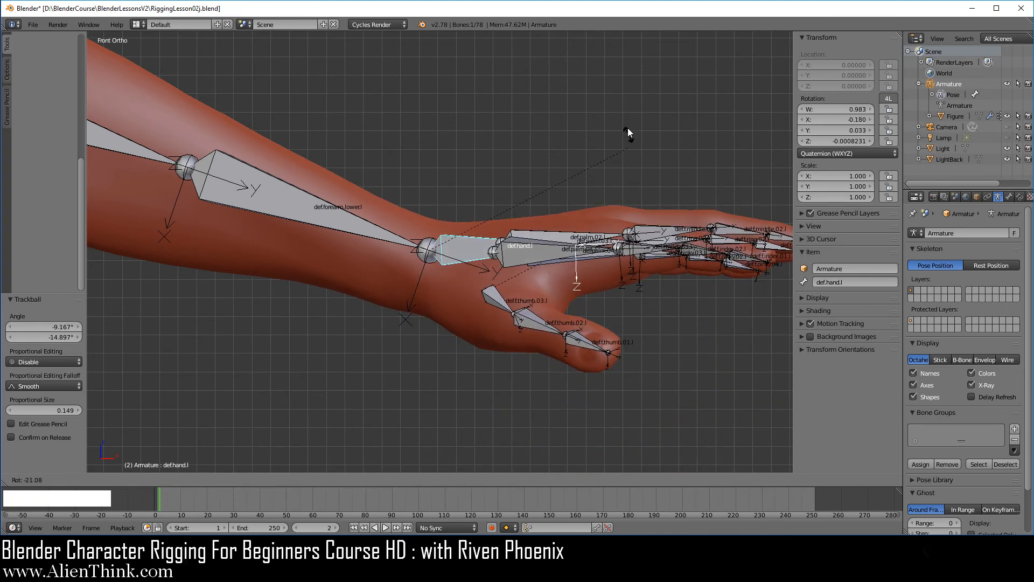
right_click(600, 257)
Try rotating the def.f.index.03.l bone around its local X axis to test the index finger deformation.
middle_click_drag(600, 257, 403, 392)
scroll(603, 331, "up", 5)
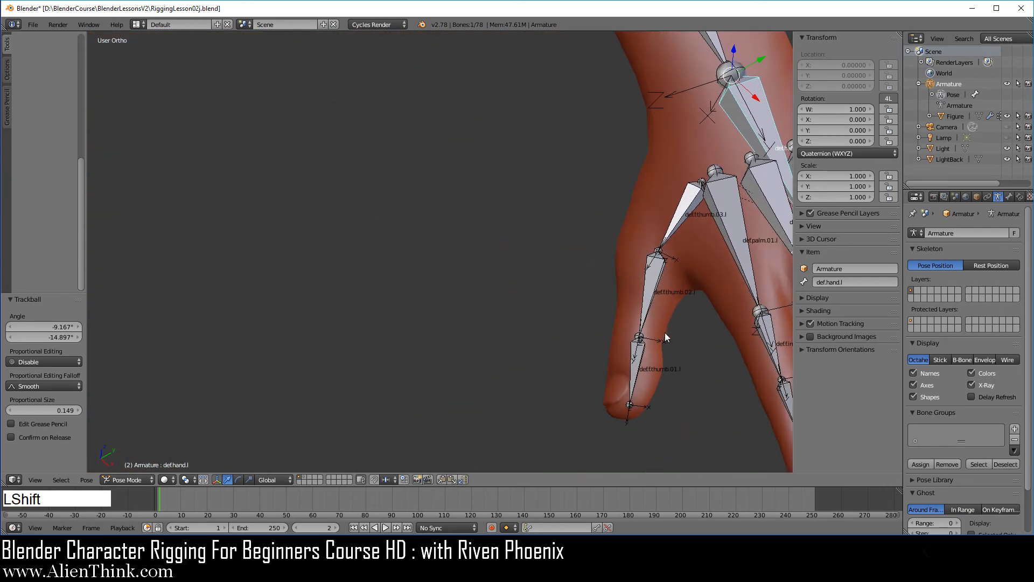
middle_click_drag(665, 332, 423, 260, "shift")
right_click(531, 269)
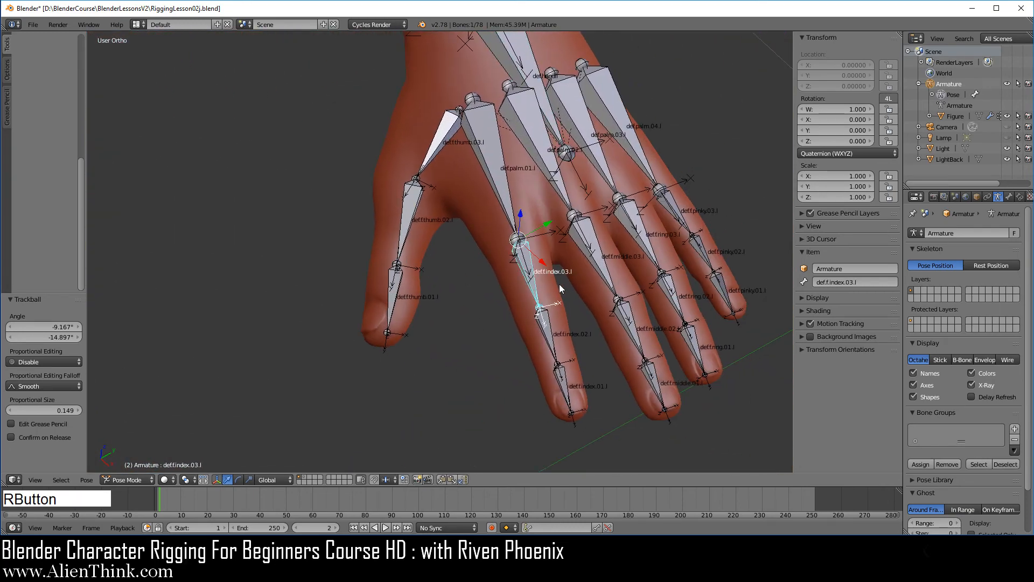
key("r")
key("x")
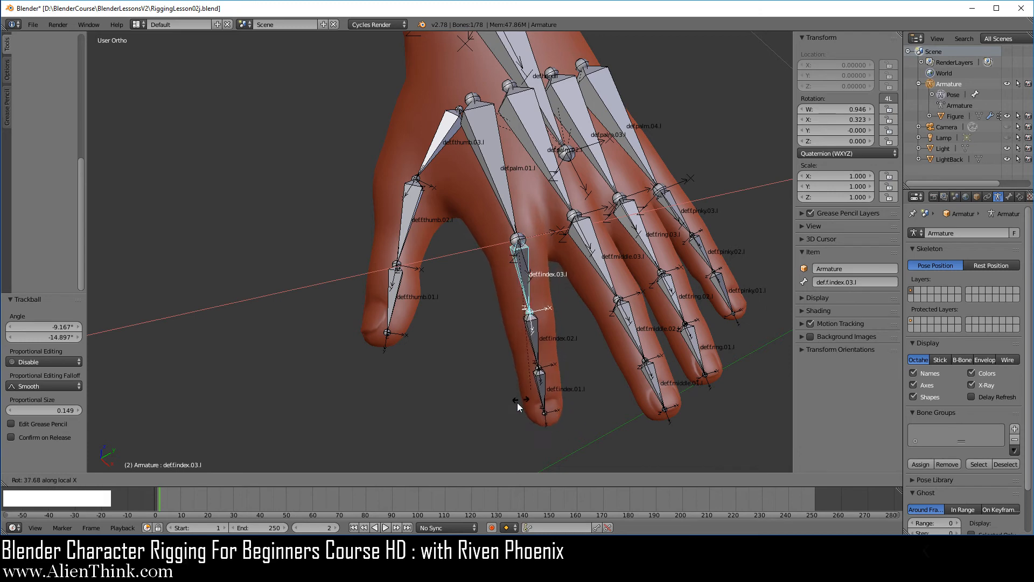
right_click(571, 317)
Try rotating the def.shin.upper.l bone from the right side view to test the knee deformation.
scroll(571, 317, "down", 4)
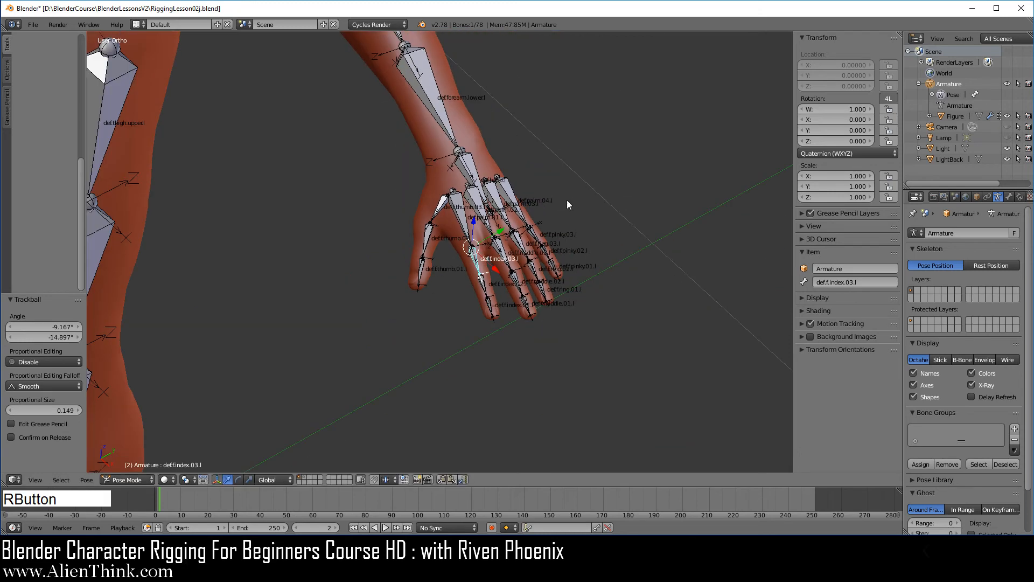
middle_click_drag(322, 254, 530, 325, "shift")
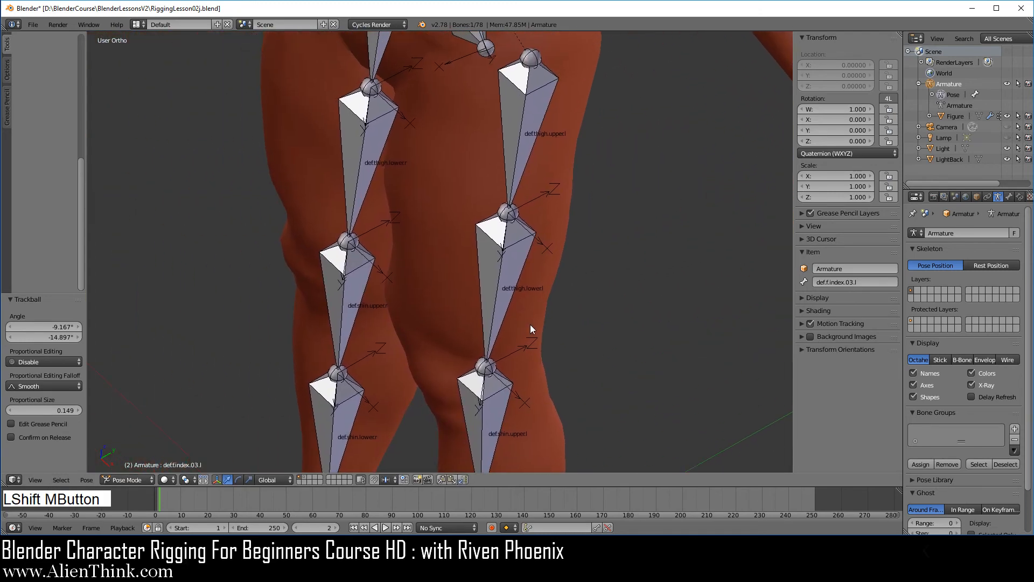
middle_click_drag(529, 400, 457, 229, "shift")
right_click(452, 222)
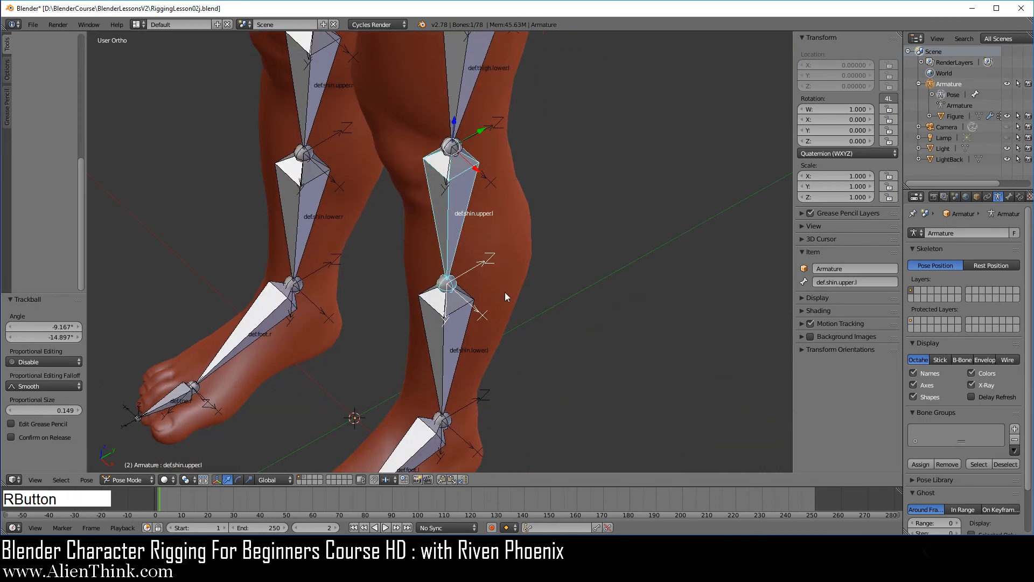
key("KP_3")
middle_click_drag(602, 261, 479, 250, "shift")
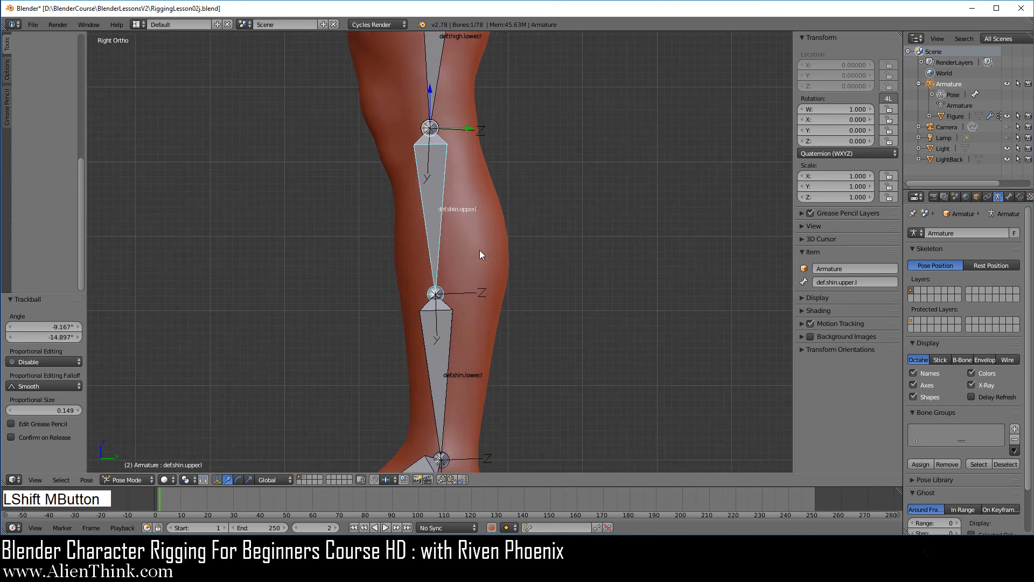
key("r")
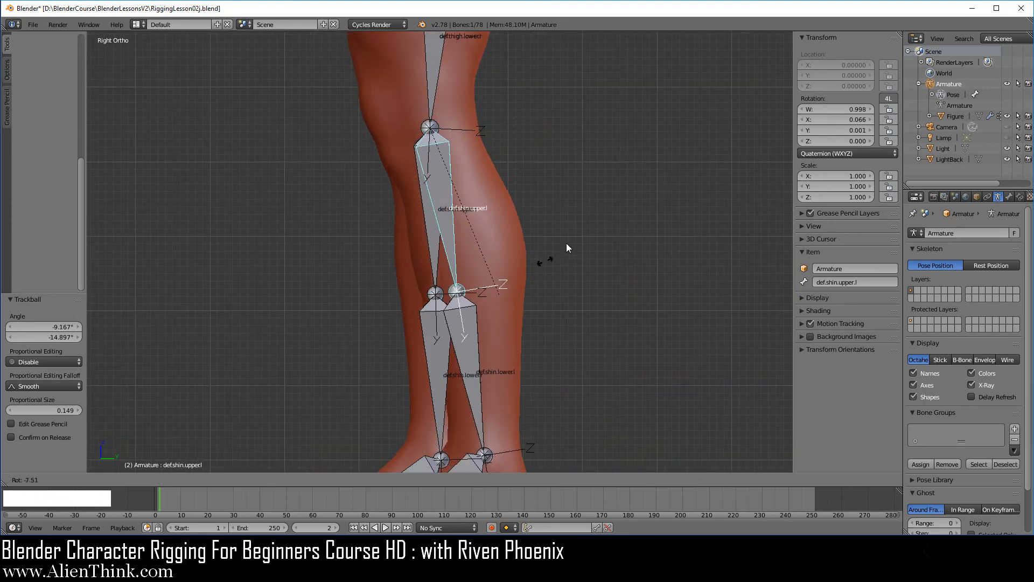
right_click(551, 251)
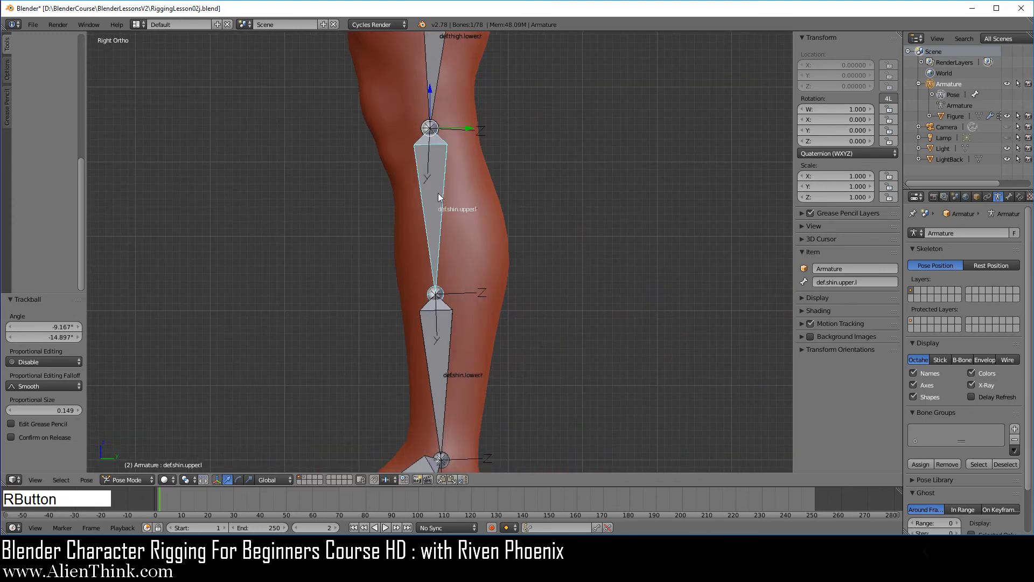
key("KP_Decimal")
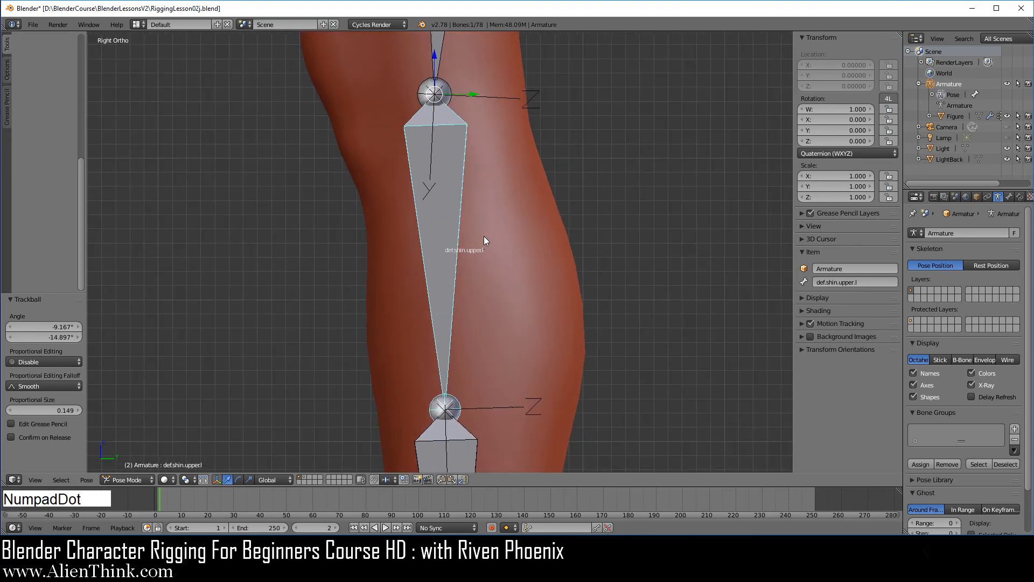
scroll(483, 236, "down", 5)
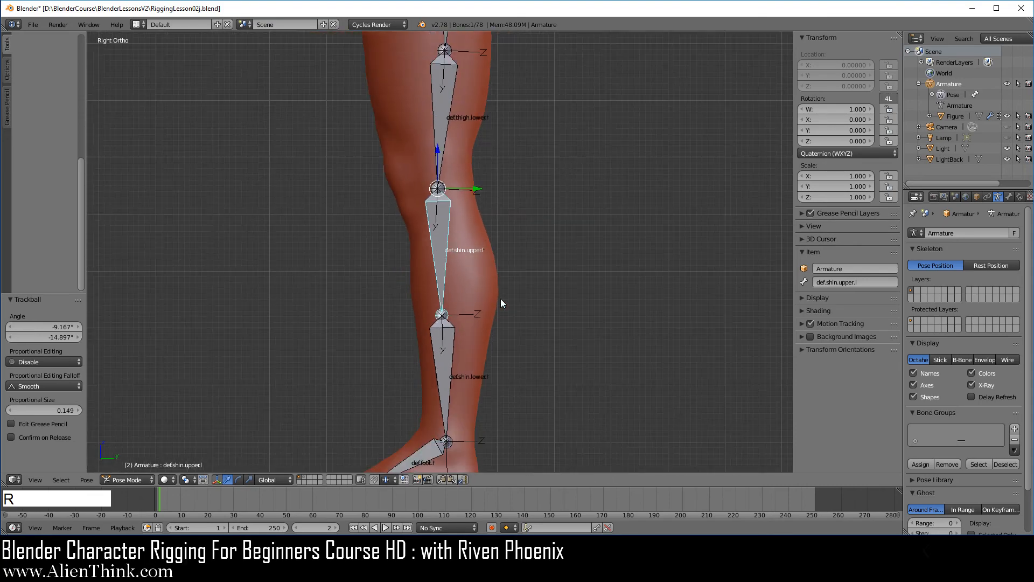
right_click(499, 294)
Try a trackball rotation on the def.foot.l bone to test the ankle deformation.
mouse_move(457, 241)
middle_mouse_down()
mouse_move(534, 191)
mouse_move(511, 273)
mouse_move(477, 240)
middle_mouse_up()
right_click(474, 235)
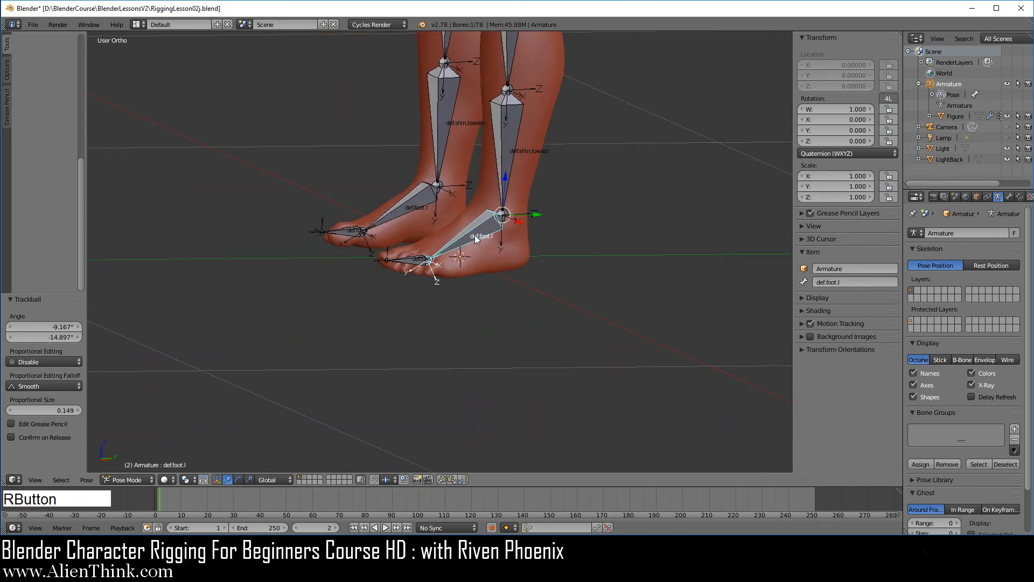
key("r")
key("r")
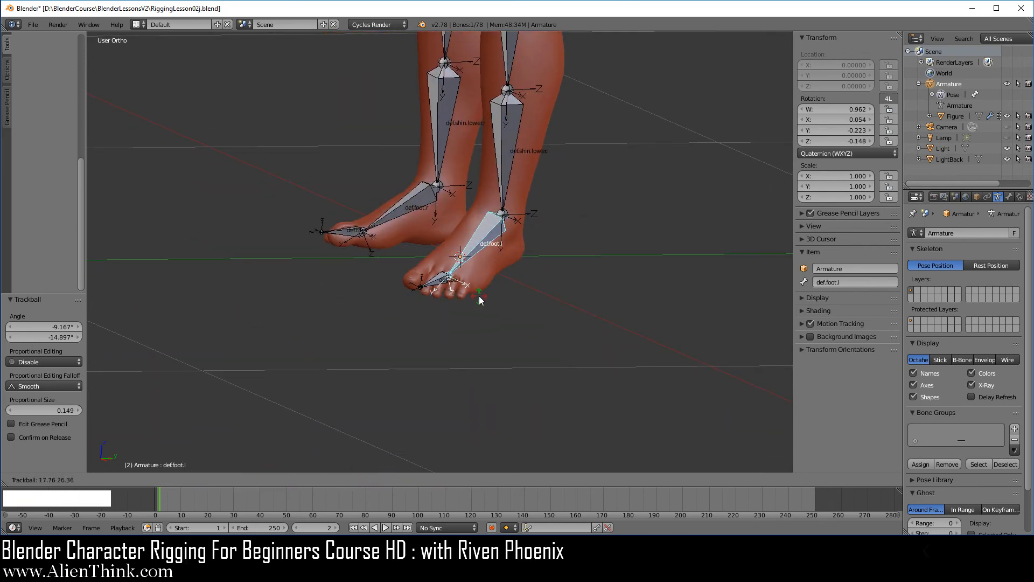
right_click(518, 261)
Clear the pose rotation, location and scale of all the armature's bones, and leave every bone deselected.
mouse_move(518, 261)
middle_mouse_down("shift")
mouse_move(520, 150)
mouse_move(513, 273)
middle_mouse_up("shift")
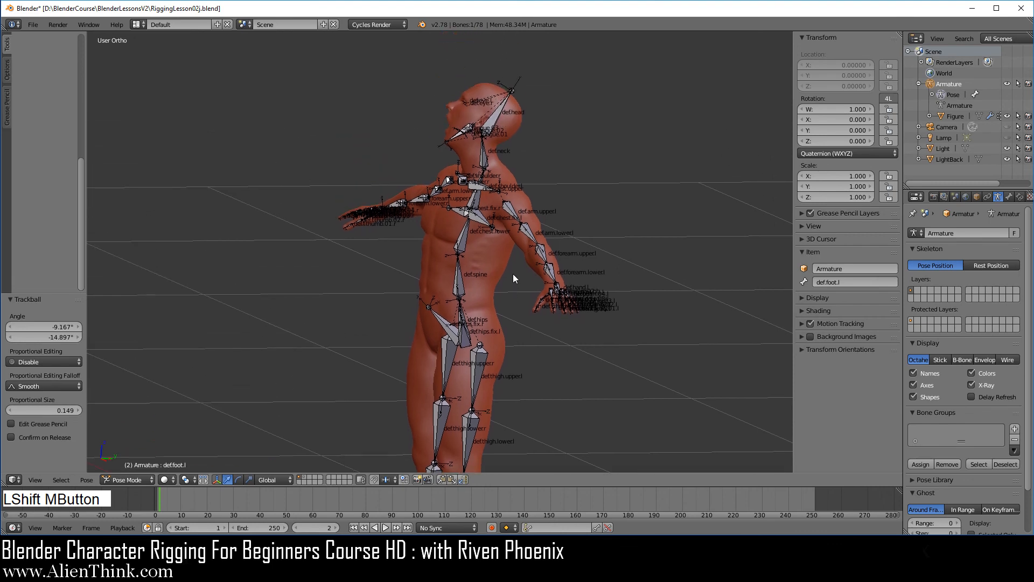
key("KP_1")
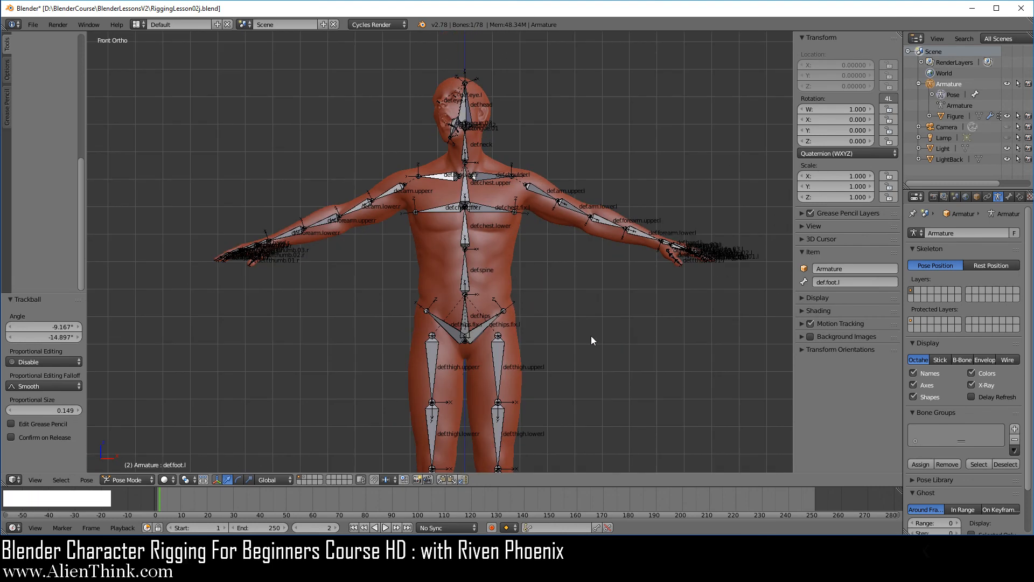
key("a")
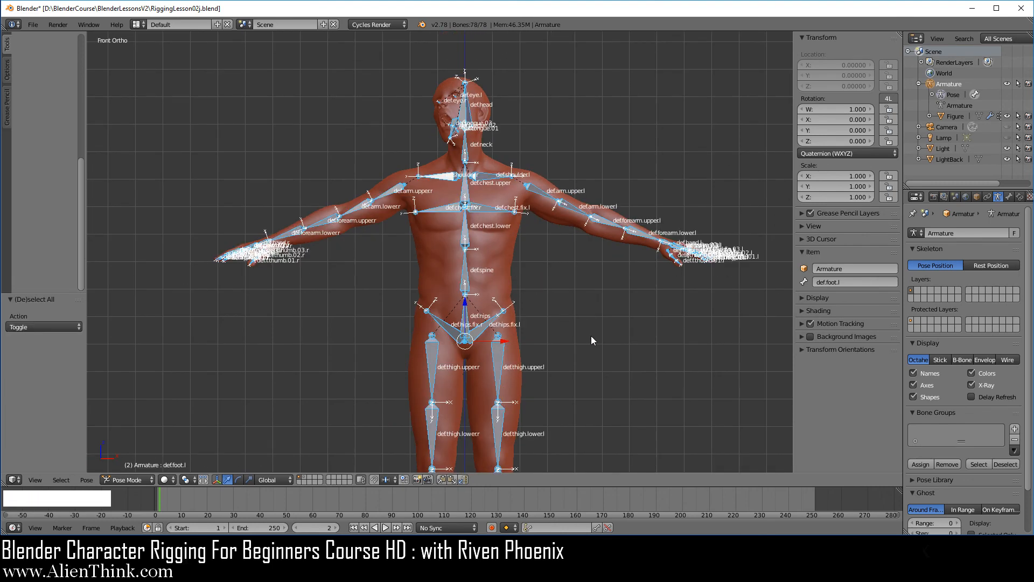
key("alt+r")
key("alt+g")
key("alt+s")
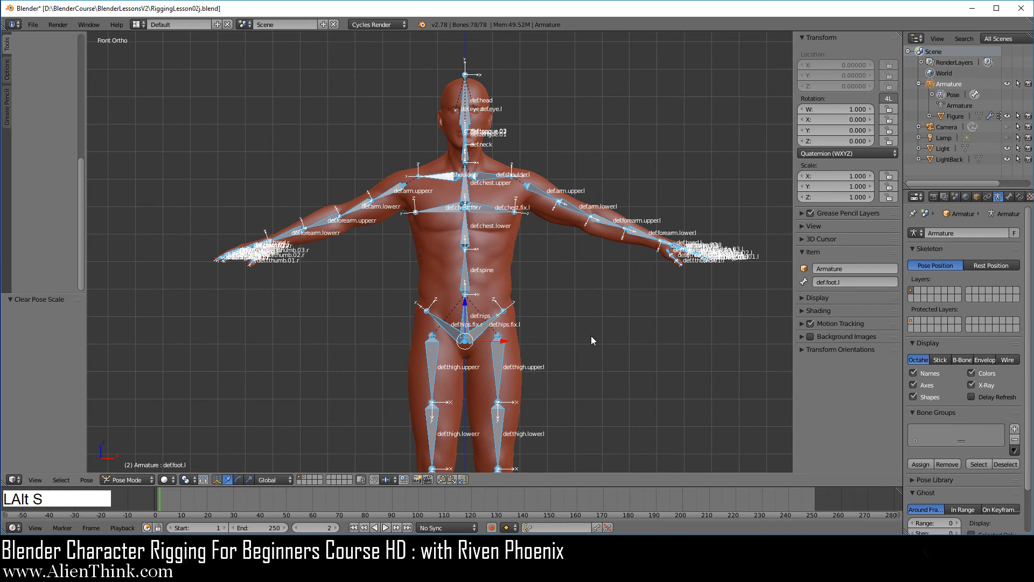
key("a")
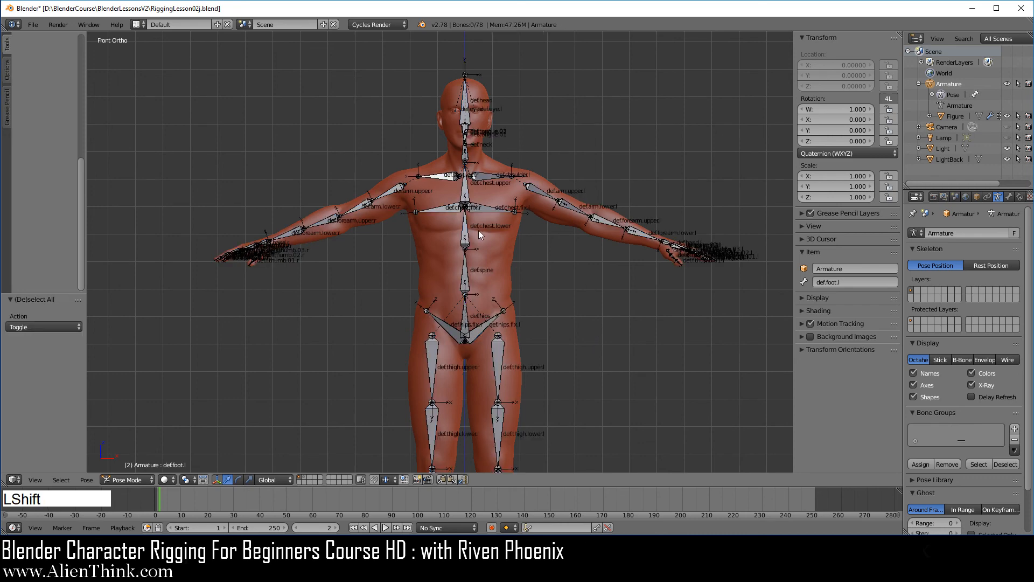
Reset the 3D cursor to the scene origin with the whole figure framed, and save the file.
key("shift+c")
middle_click_drag(592, 309, 592, 273, "ctrl")
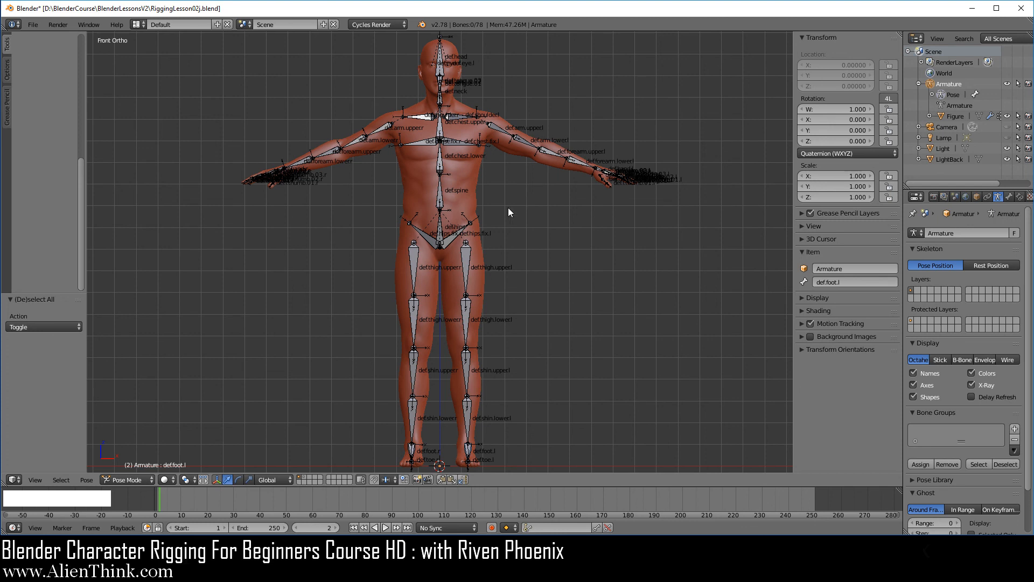
left_click(35, 25)
left_click(63, 106)
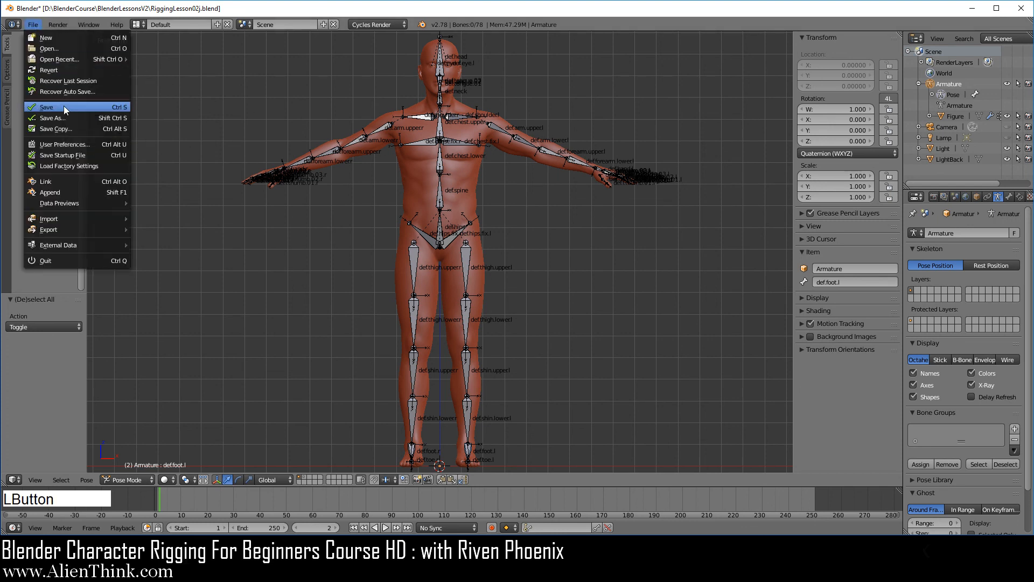